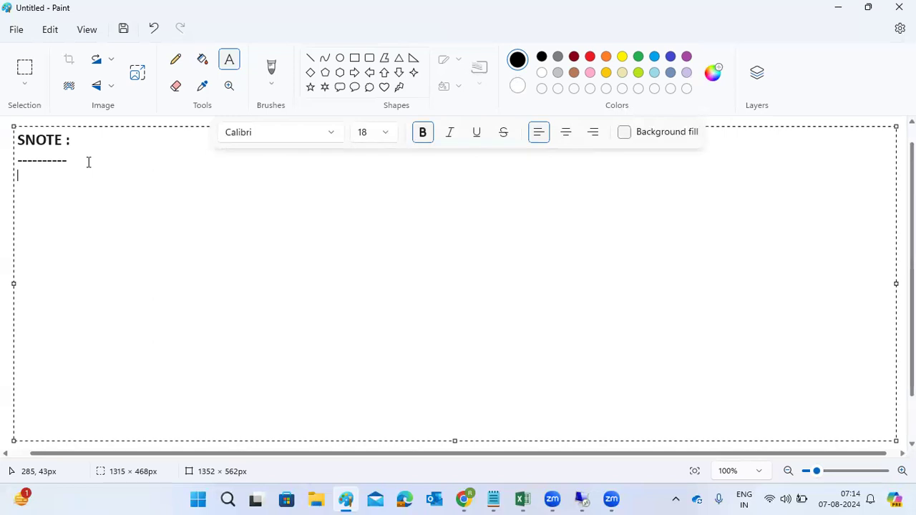
# Step: Add the line "Using SNOTE - we have to implement the corrections" under the heading and start a new line numbered "1)"
pyautogui.write('Using SNOTE -')
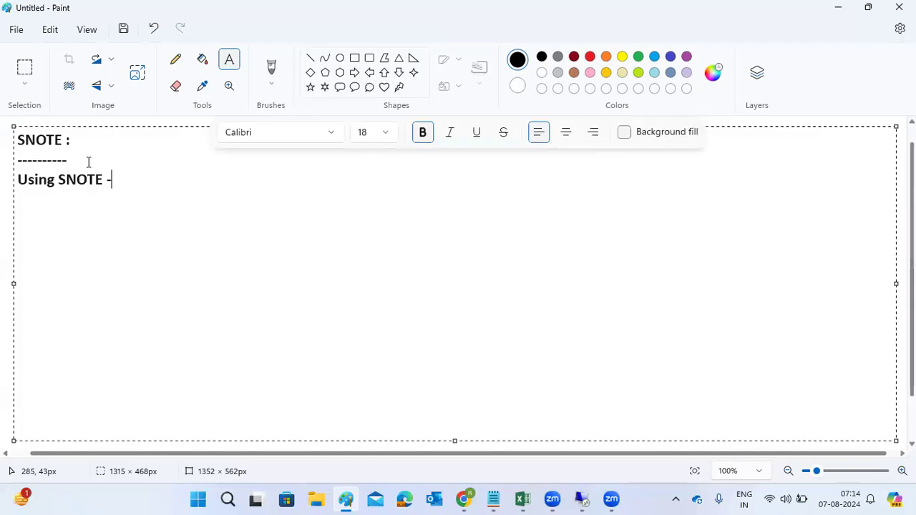
pyautogui.write(' we have to')
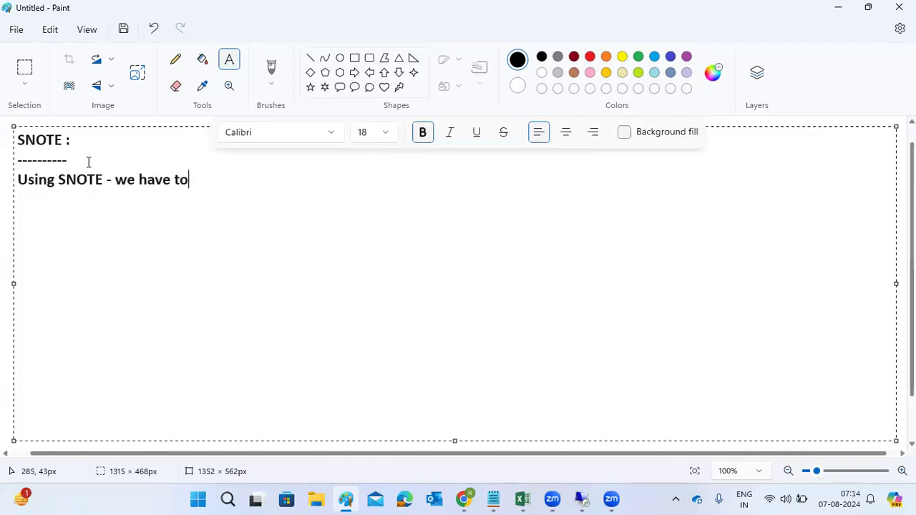
pyautogui.write(' implement')
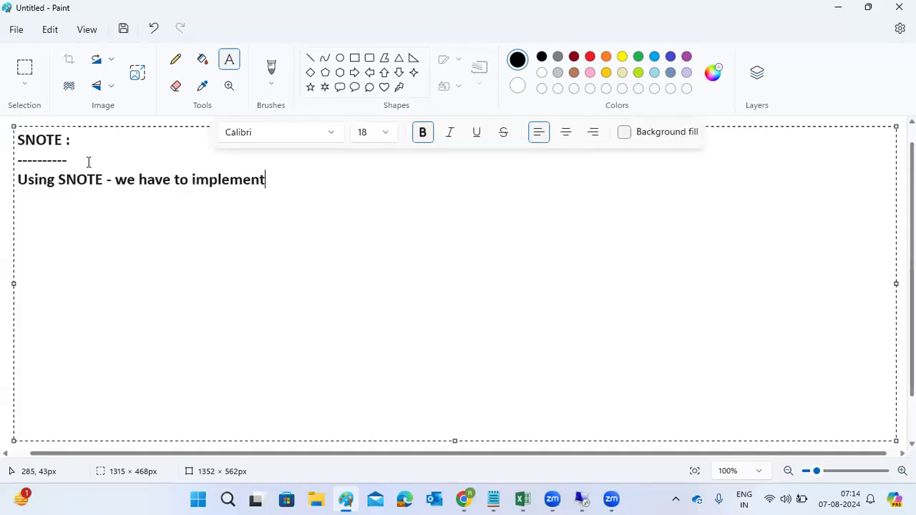
pyautogui.write(' the correction')
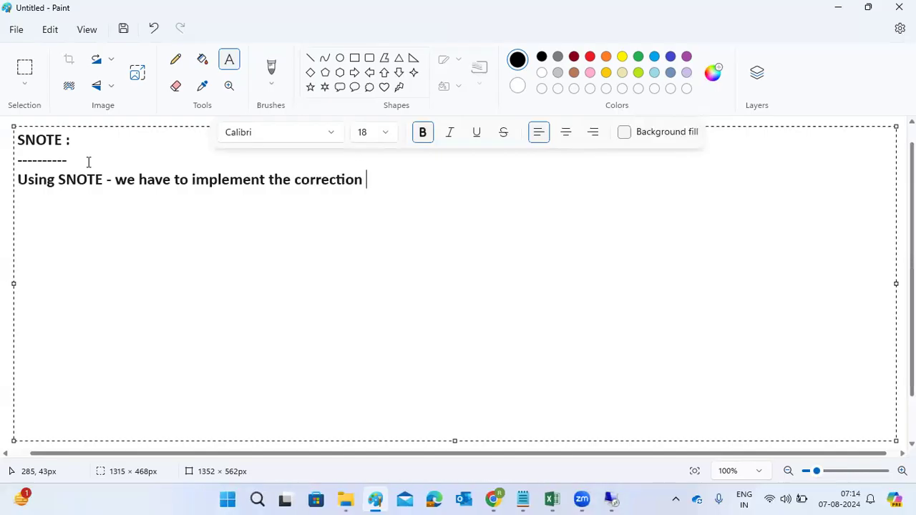
pyautogui.press('BackSpace')
pyautogui.write('s')
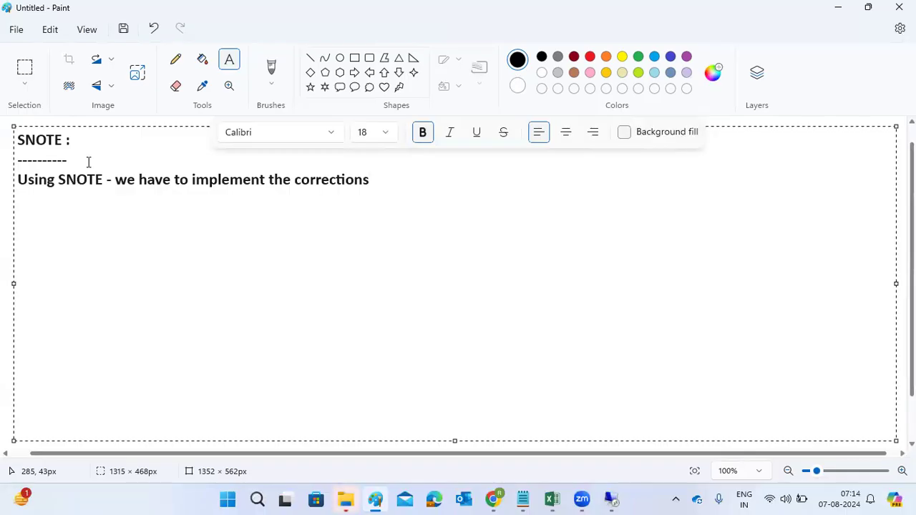
pyautogui.press('Return')
pyautogui.write('1)')
# Step: Switch to the remote desktop session and log on to the SAP system as user basis with the account password
pyautogui.moveTo(612, 499)
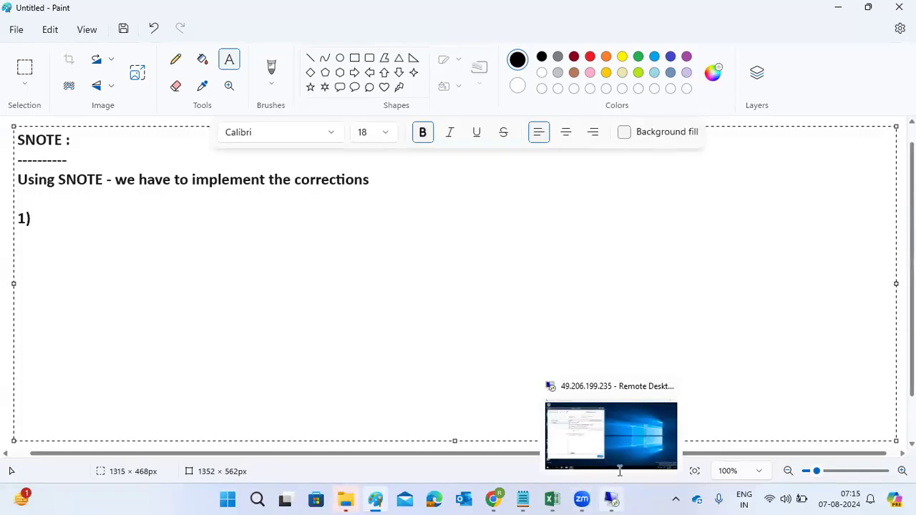
pyautogui.click(627, 449)
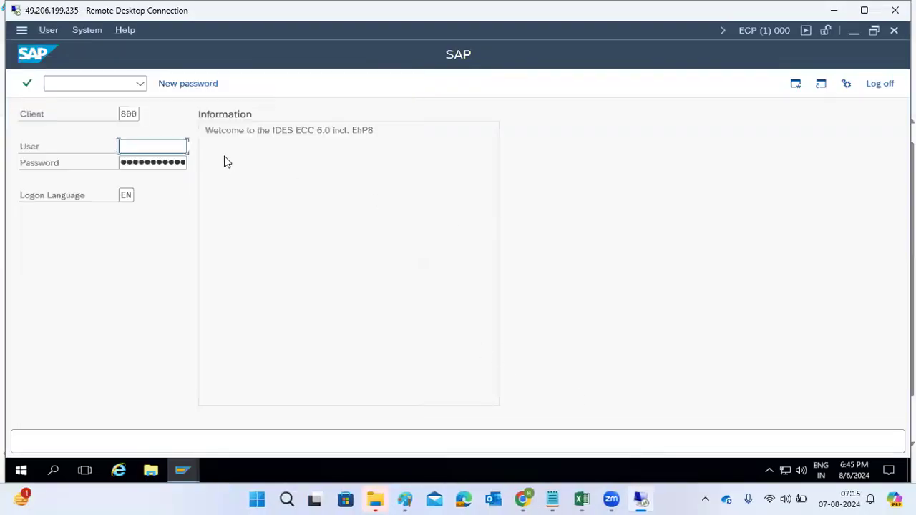
pyautogui.write('basis')
pyautogui.press('Tab')
pyautogui.write('••••••••••')
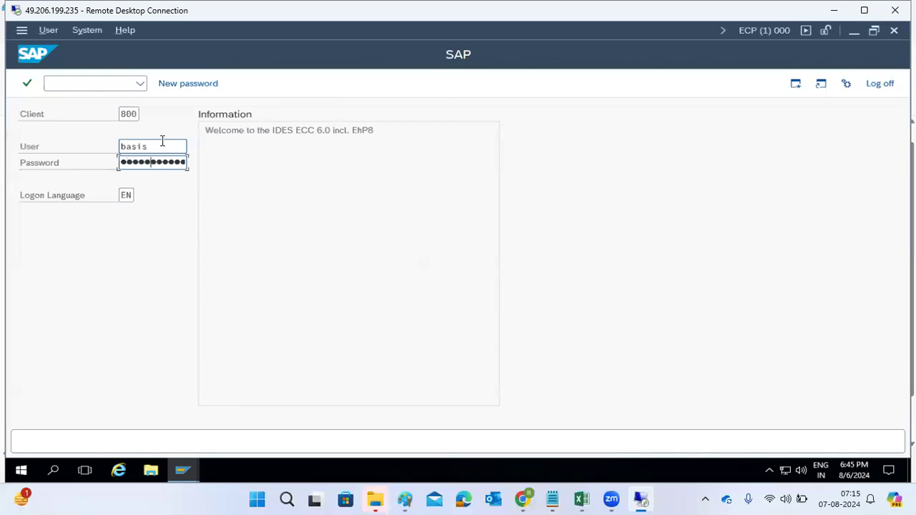
pyautogui.press('Return')
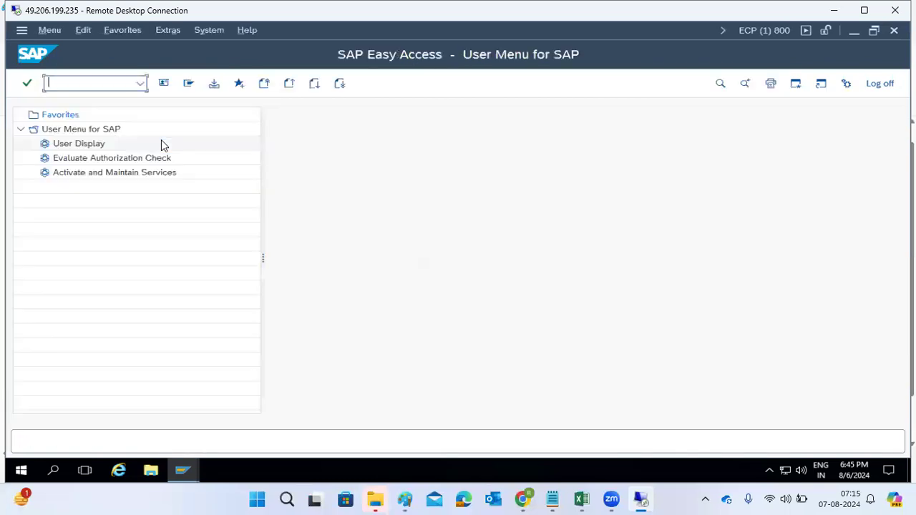
# Step: Open transaction ST22 and list yesterday's ABAP runtime errors
pyautogui.write('st22')
pyautogui.press('Return')
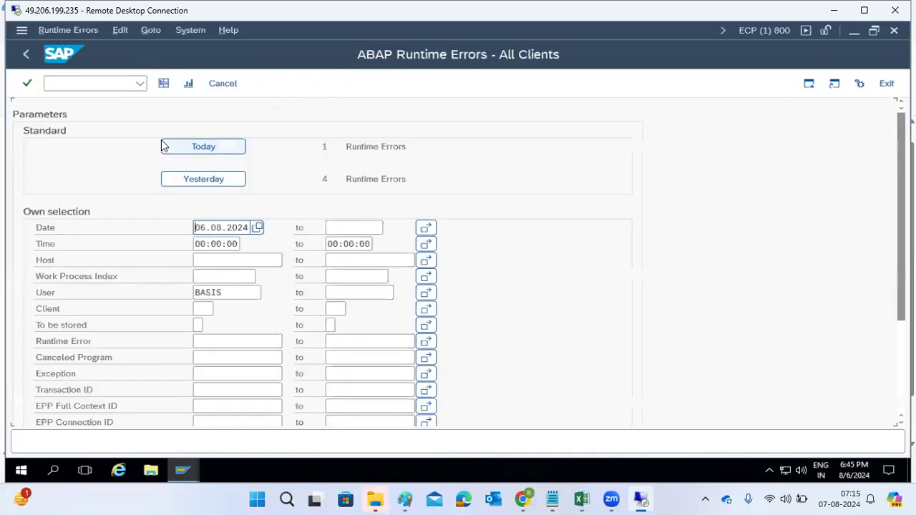
pyautogui.click(179, 147)
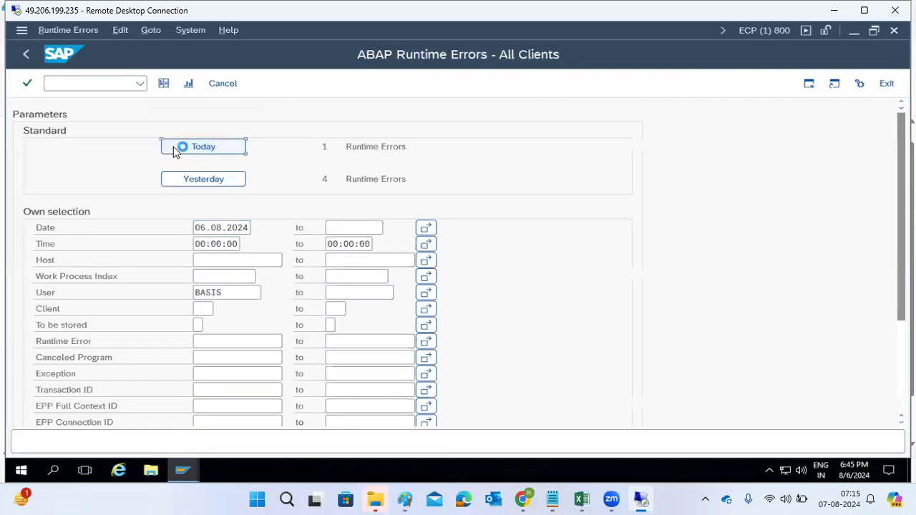
pyautogui.click(26, 54)
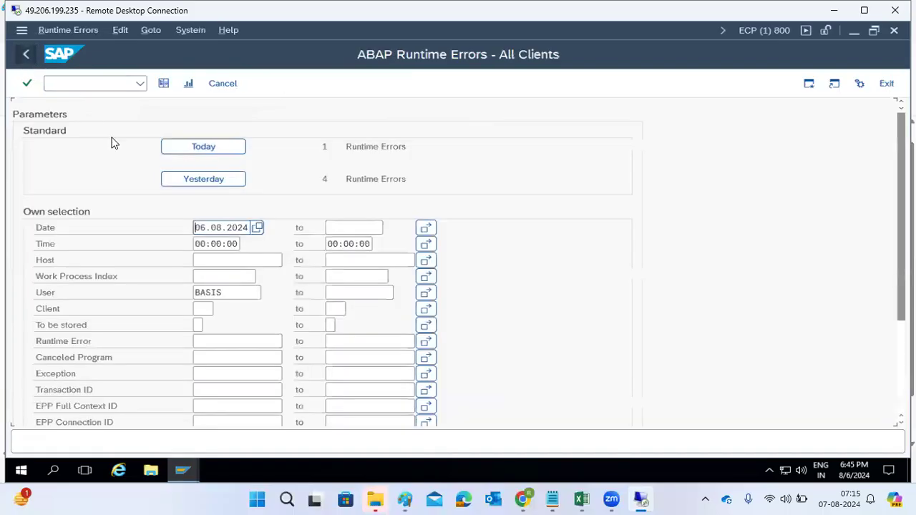
pyautogui.click(201, 181)
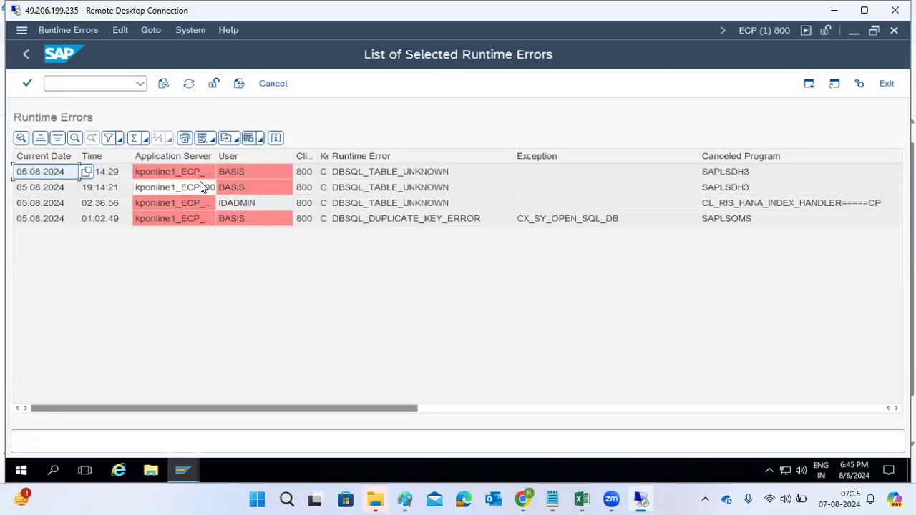
# Step: Exit the runtime error list and log off the SAP system
pyautogui.click(885, 87)
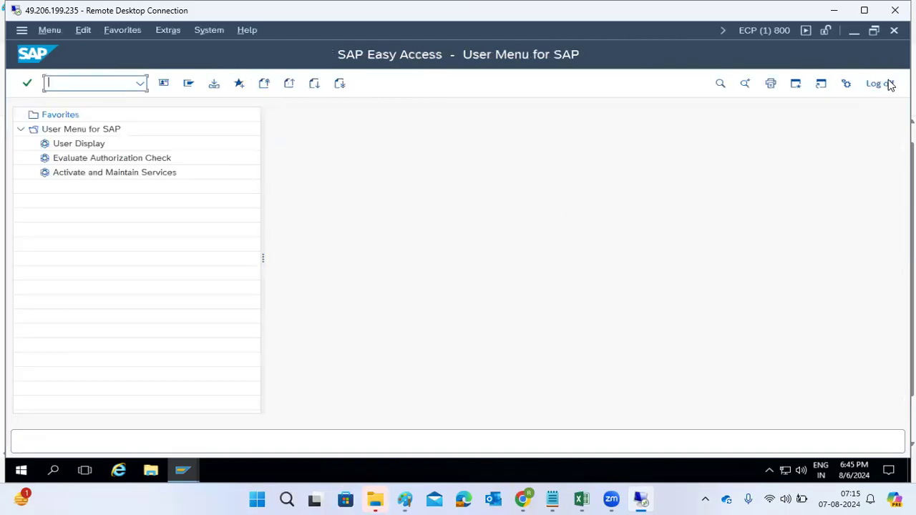
pyautogui.click(881, 83)
pyautogui.click(142, 290)
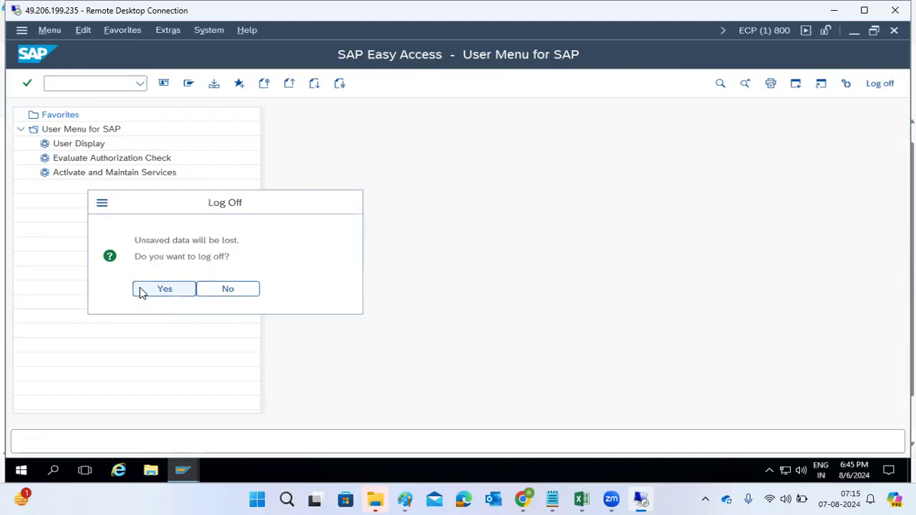
# Step: Open the SAP ECC DEVELOPMENT connection and log on as user basis with the account password
pyautogui.doubleClick(224, 205)
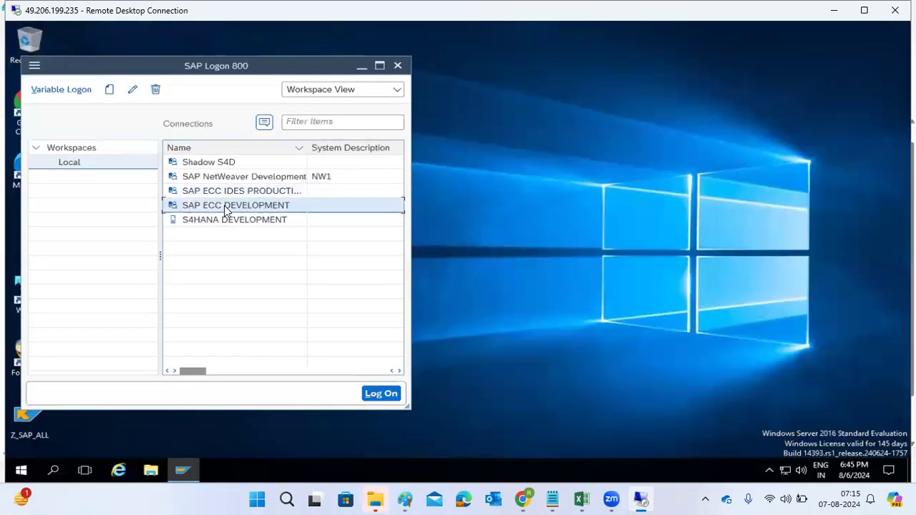
pyautogui.write('basis')
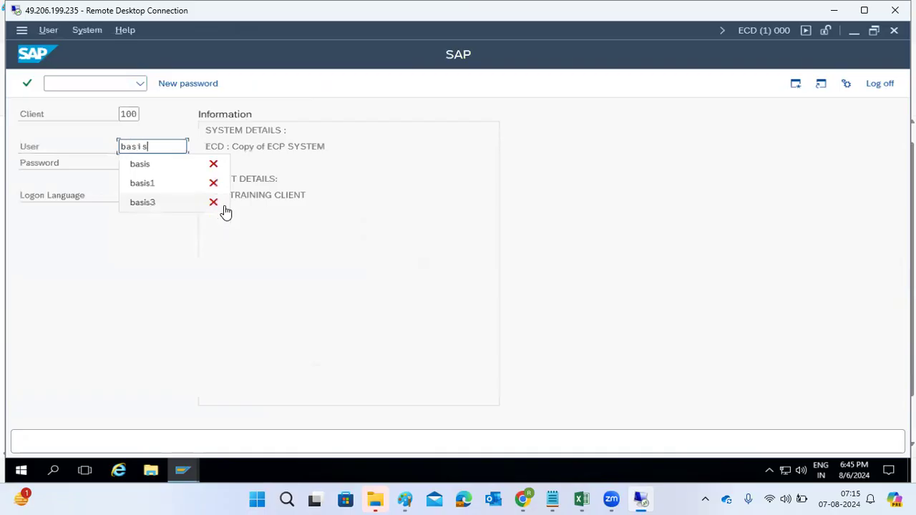
pyautogui.press('Tab')
pyautogui.write('•••••••')
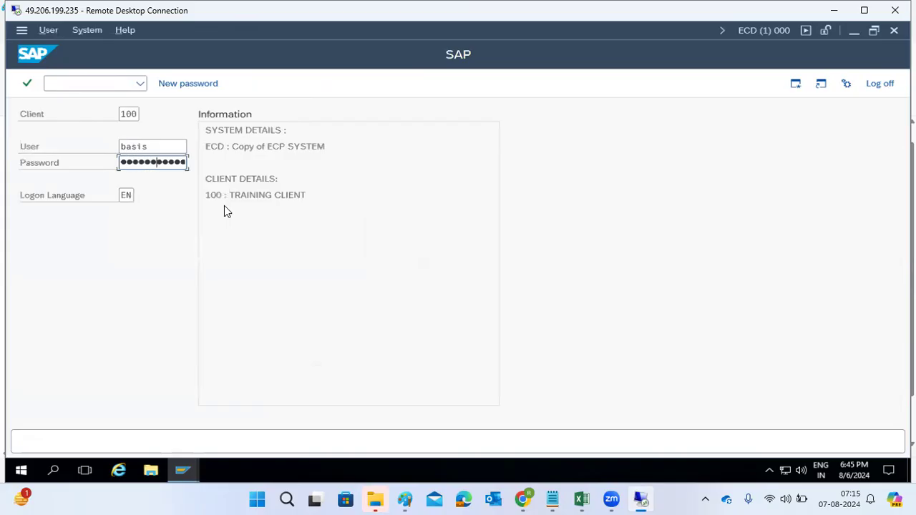
pyautogui.write('••')
pyautogui.press('Return')
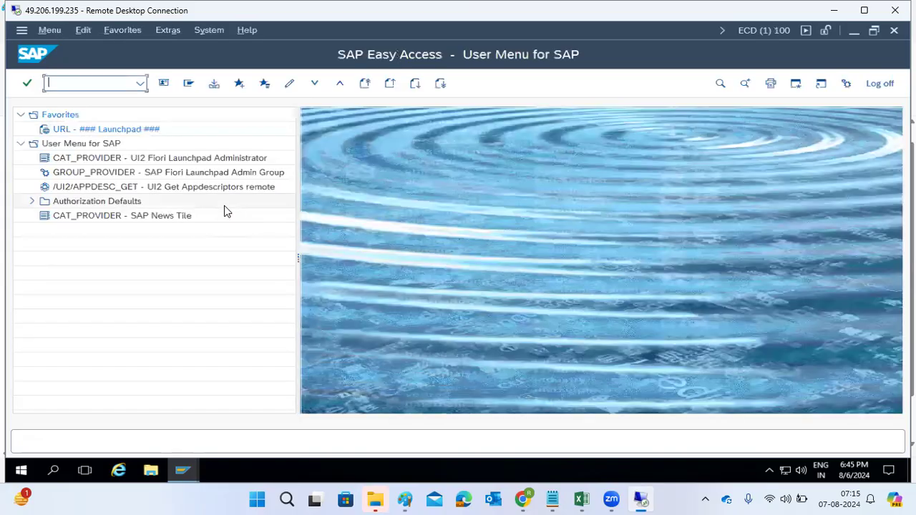
# Step: Open transaction ST22 in the development system to check runtime errors and return to the main menu
pyautogui.write('st22')
pyautogui.press('Return')
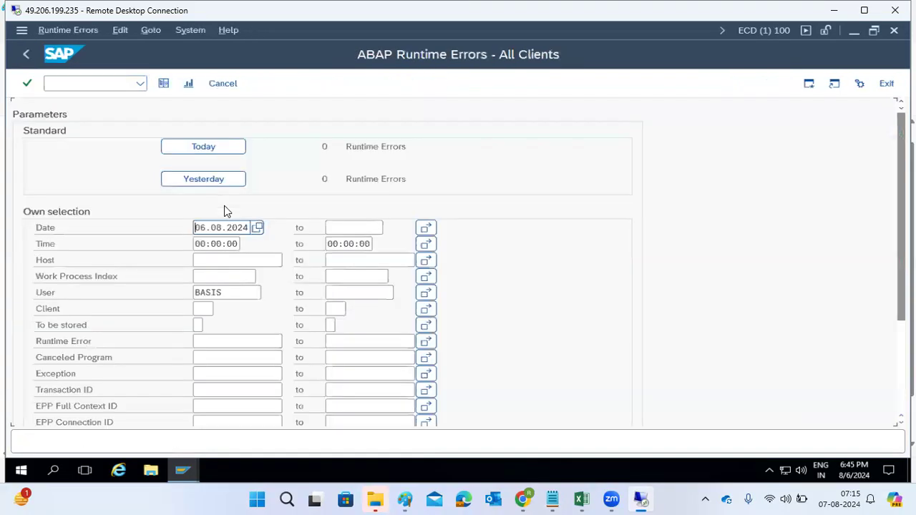
pyautogui.click(25, 55)
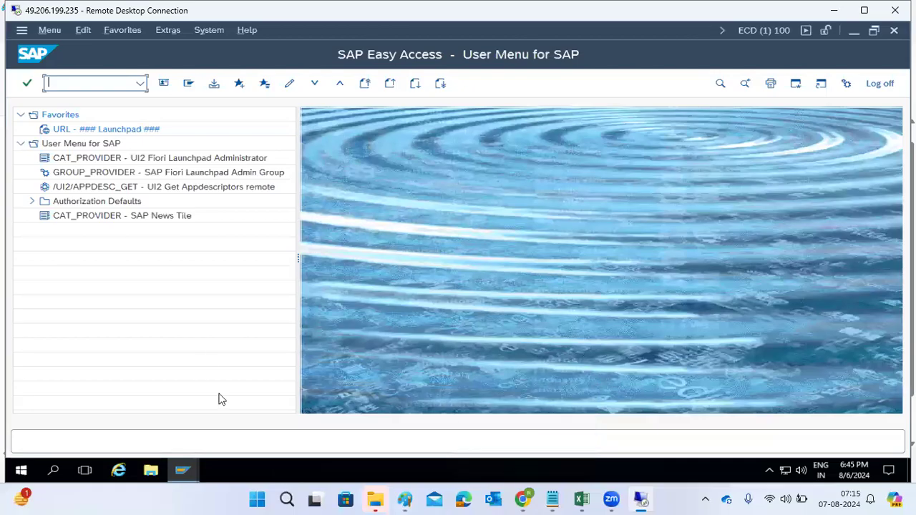
# Step: Show the desktop and open the browser on the SAP ONE Support Launchpad page
pyautogui.rightClick(253, 478)
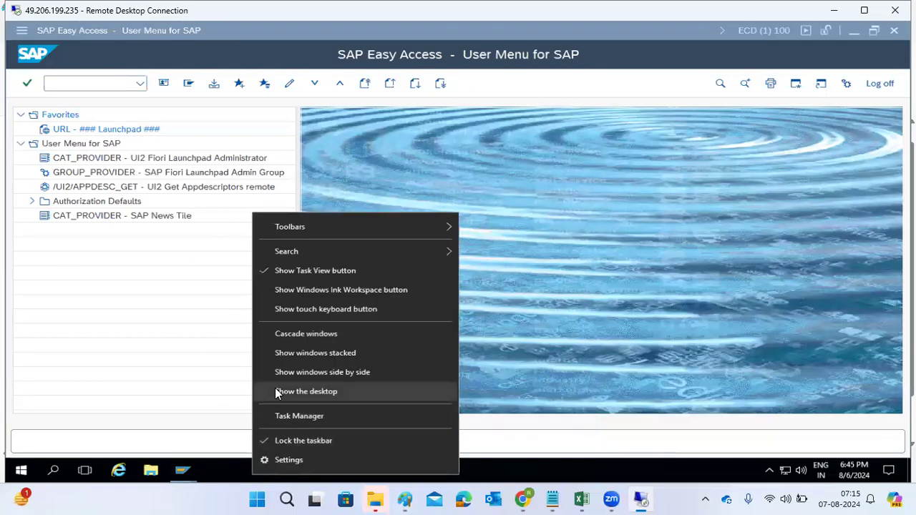
pyautogui.click(280, 392)
pyautogui.doubleClick(33, 111)
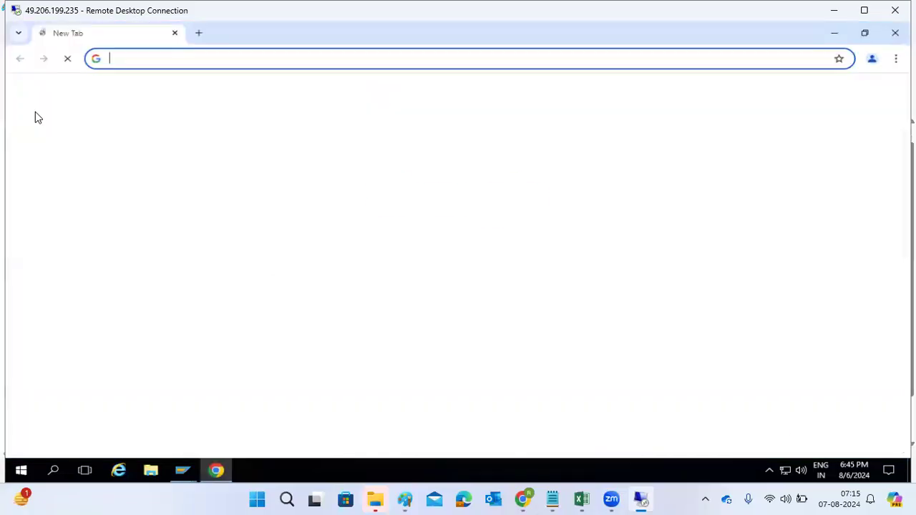
pyautogui.click(316, 322)
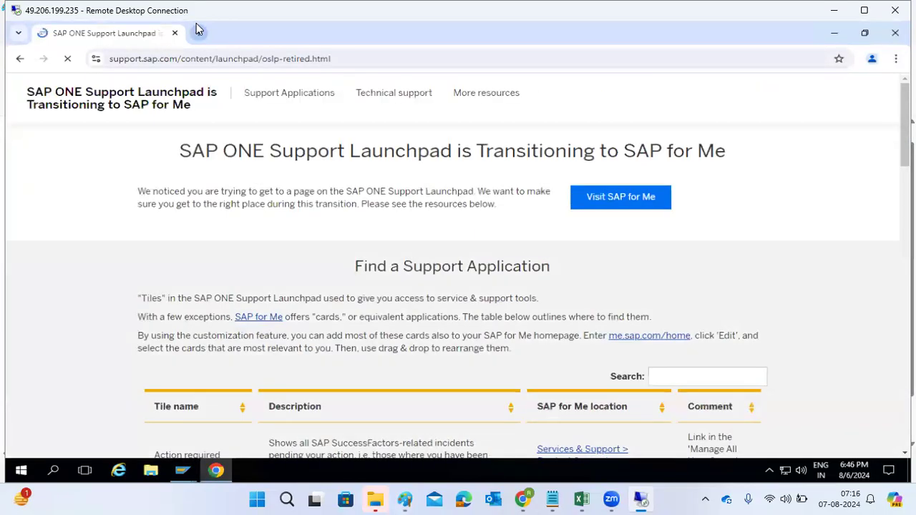
# Step: Continue to the SAP for Me sign-in page and open a new browser tab
pyautogui.click(649, 205)
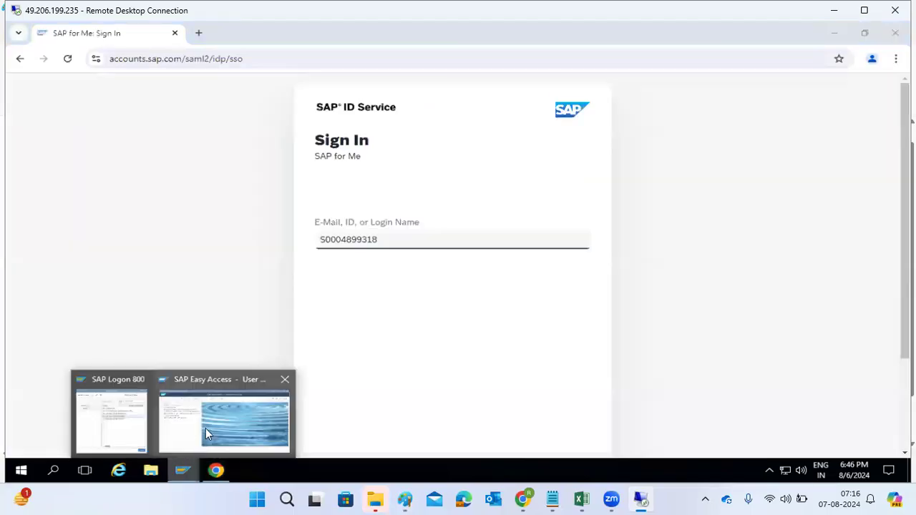
pyautogui.click(198, 33)
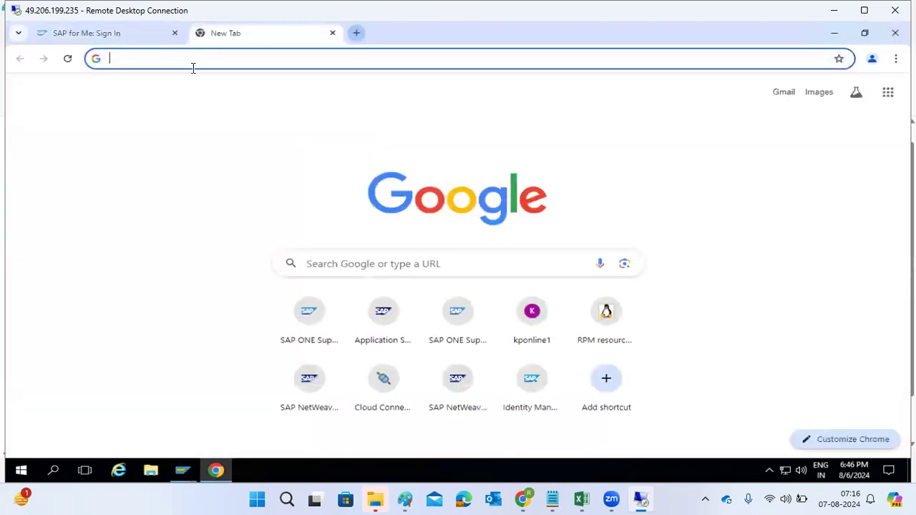
# Step: Return to the SAP window, open transaction SNOTE and expand the New and In Processing note lists
pyautogui.moveTo(183, 470)
pyautogui.click(220, 415)
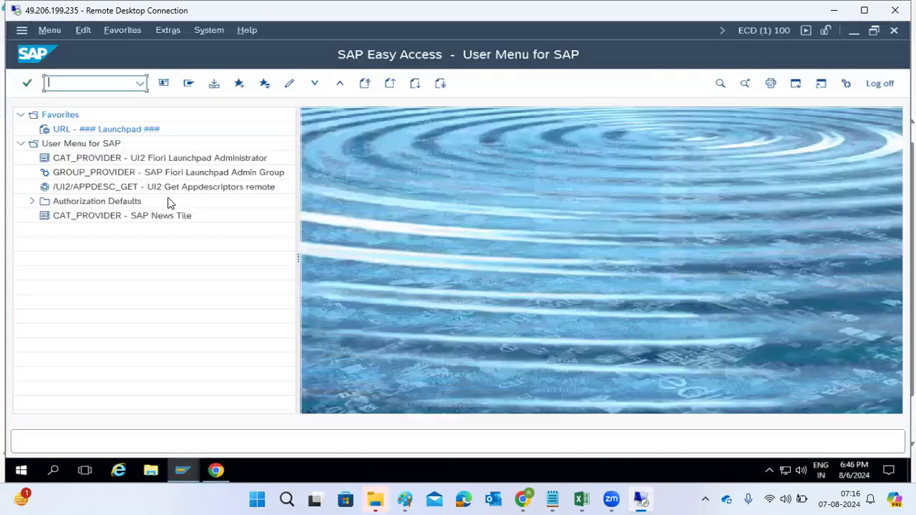
pyautogui.write('snote')
pyautogui.press('Return')
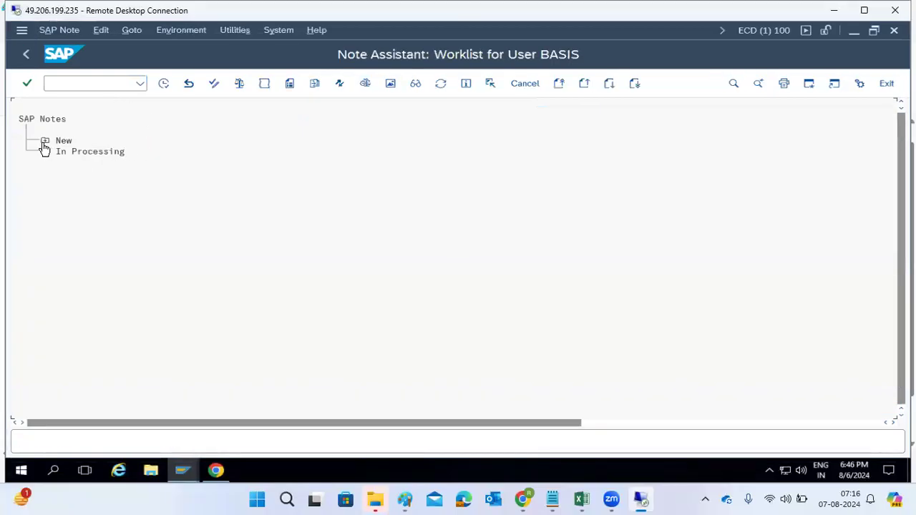
pyautogui.click(44, 141)
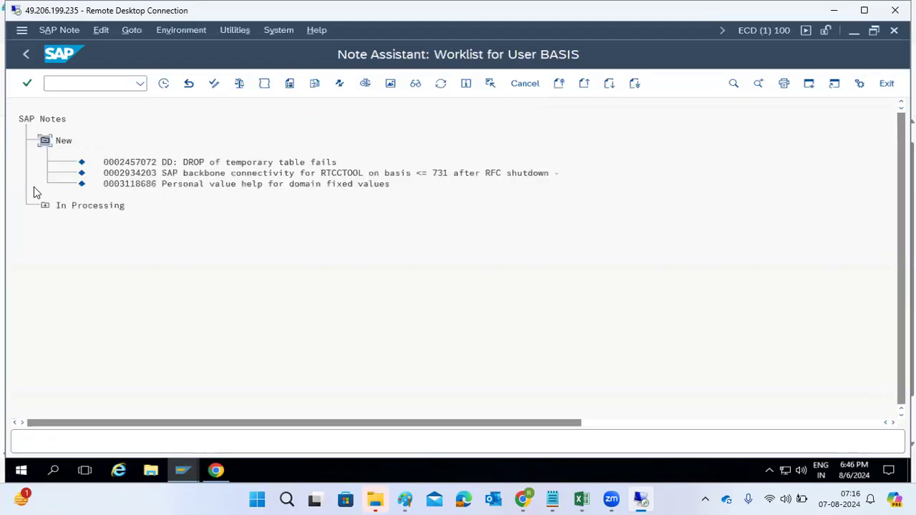
pyautogui.click(44, 206)
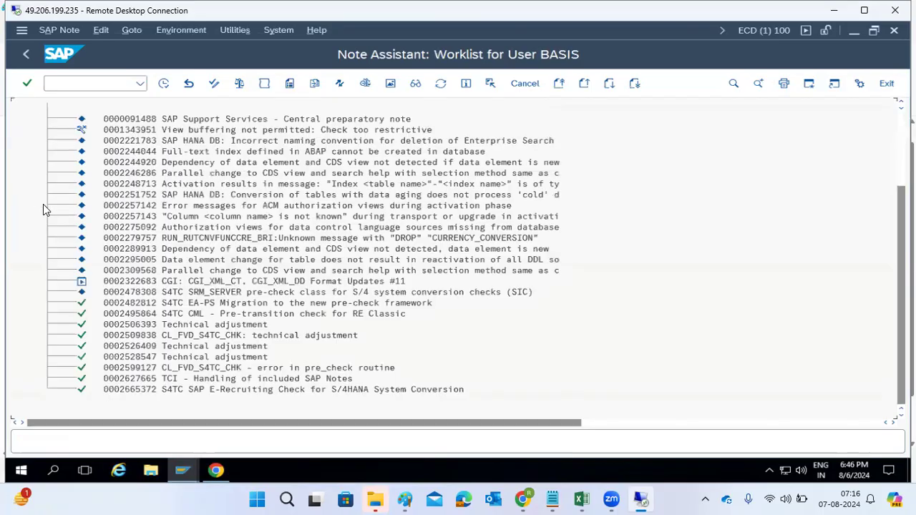
pyautogui.click(133, 33)
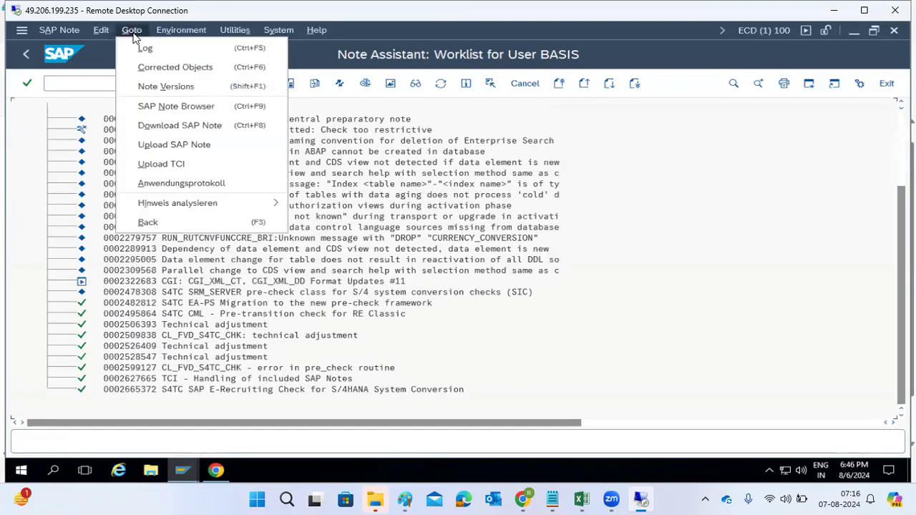
pyautogui.click(174, 126)
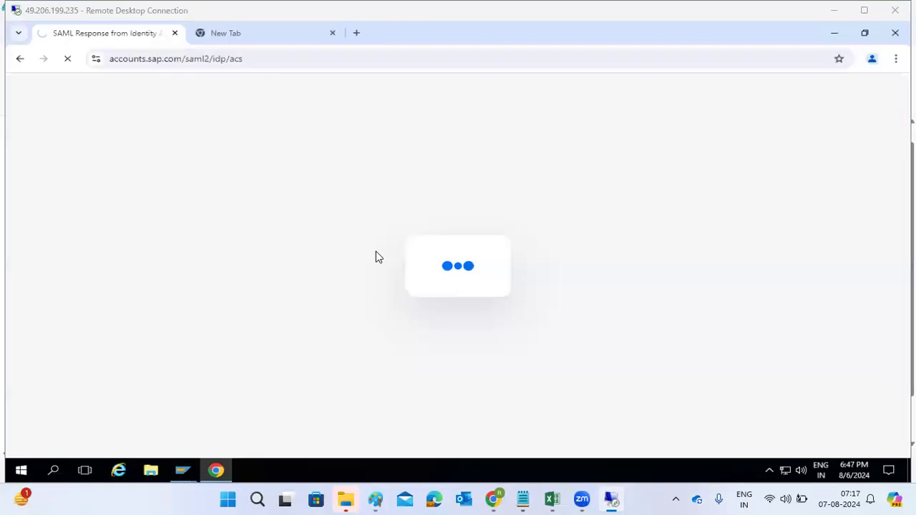
pyautogui.moveTo(188, 466)
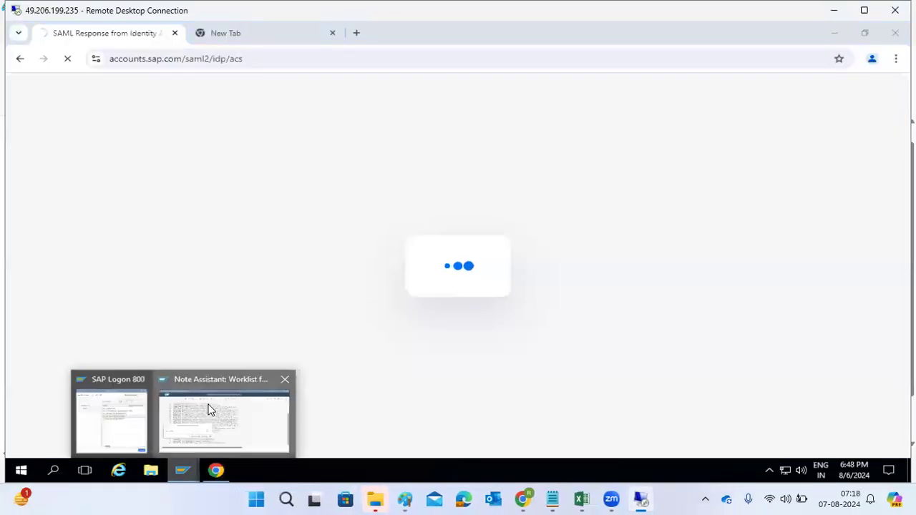
pyautogui.click(207, 409)
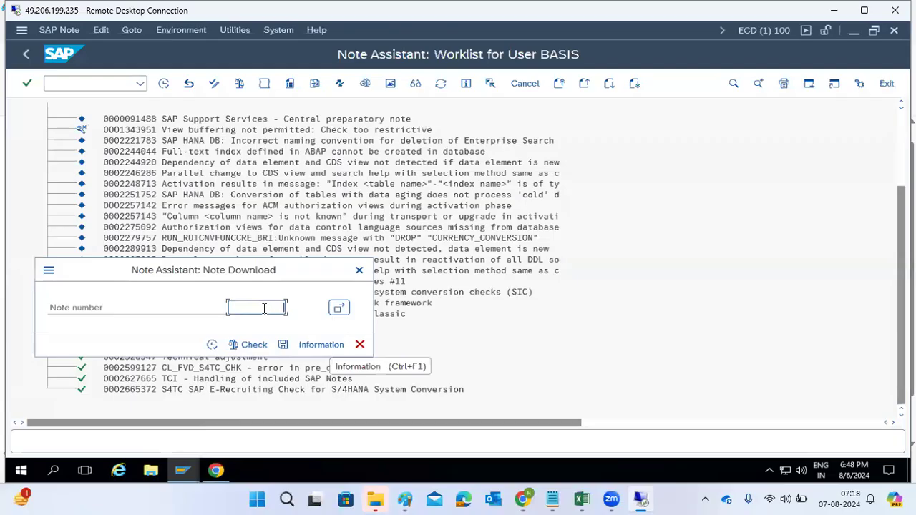
pyautogui.click(367, 349)
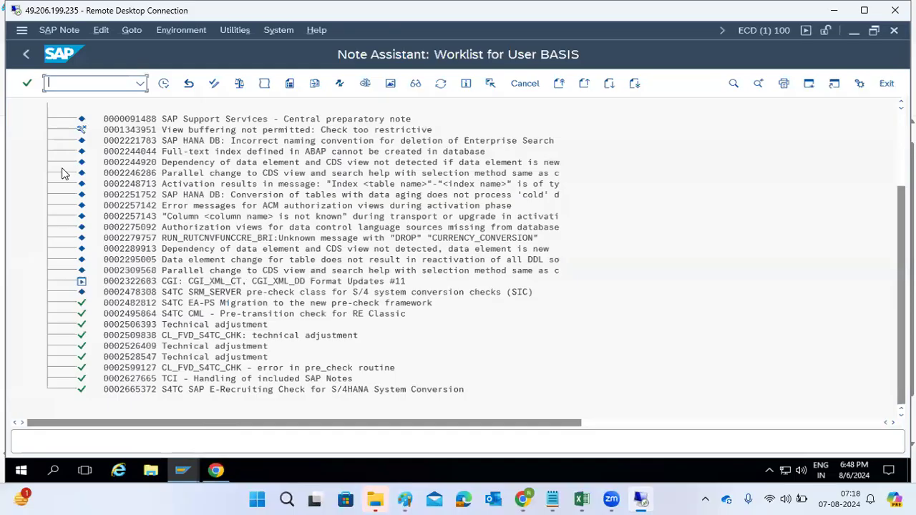
# Step: Return to the SAP main menu and open an additional blank tab in the browser
pyautogui.click(26, 54)
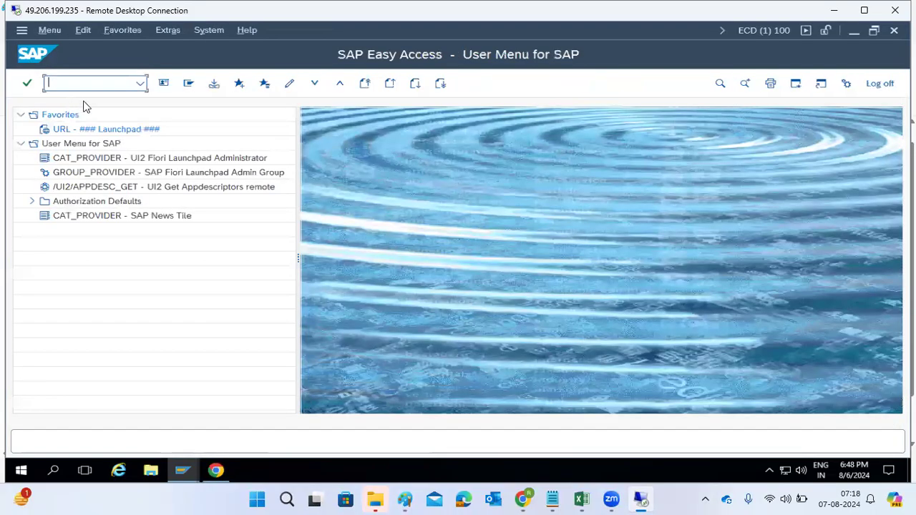
pyautogui.click(216, 470)
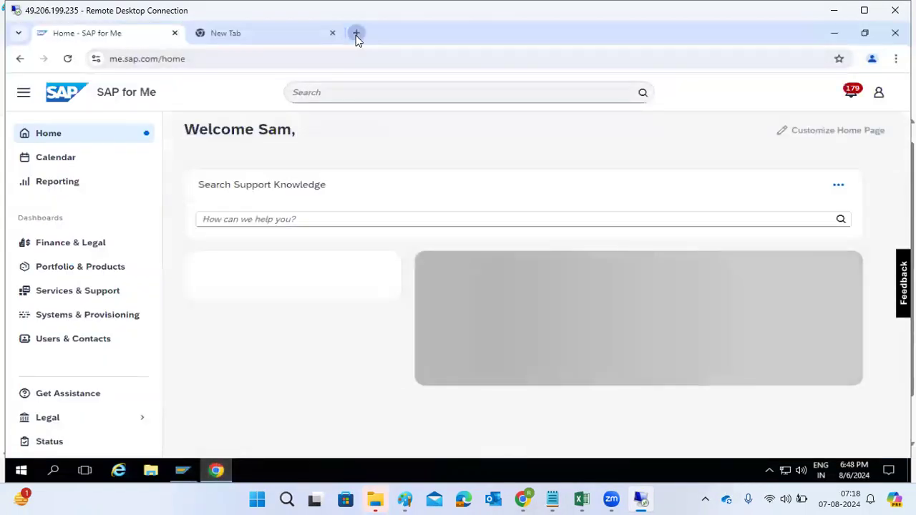
pyautogui.click(356, 33)
# Step: Switch back to the SAP window, open transaction SM21 and display the system log
pyautogui.moveTo(198, 478)
pyautogui.click(202, 425)
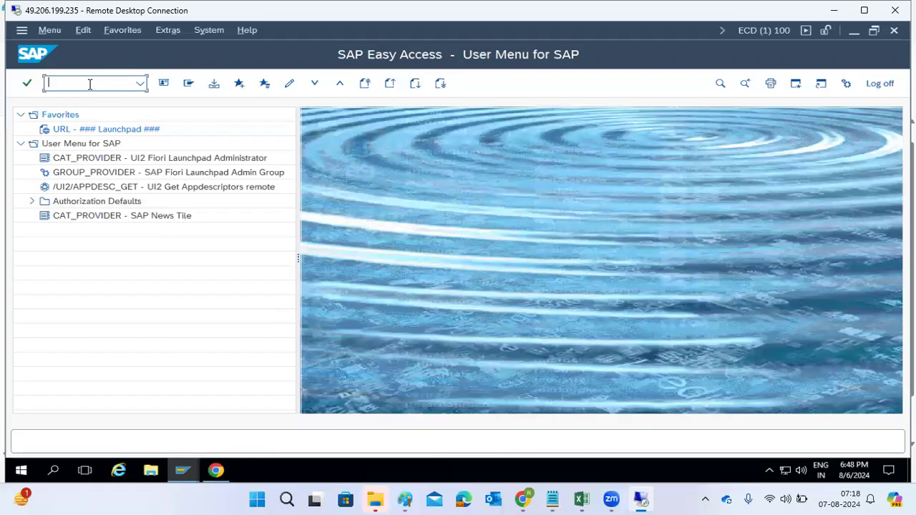
pyautogui.write('sm21')
pyautogui.press('Return')
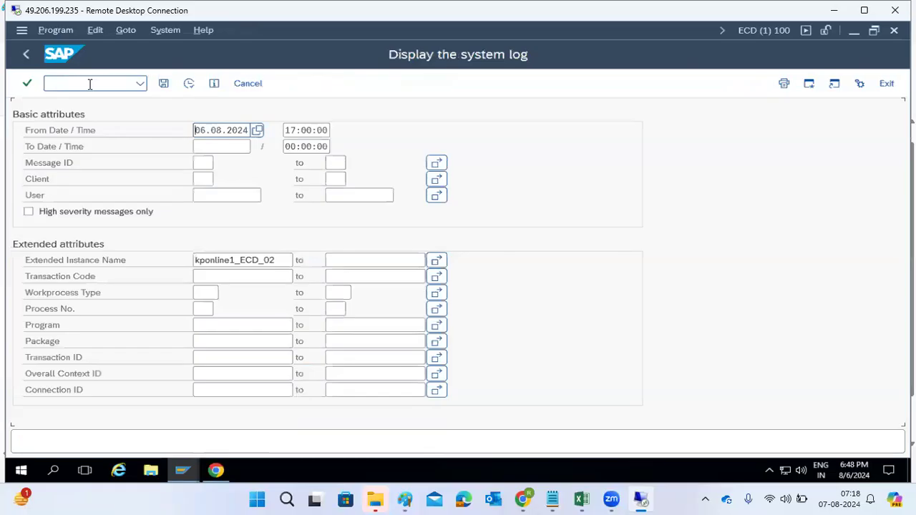
pyautogui.click(189, 83)
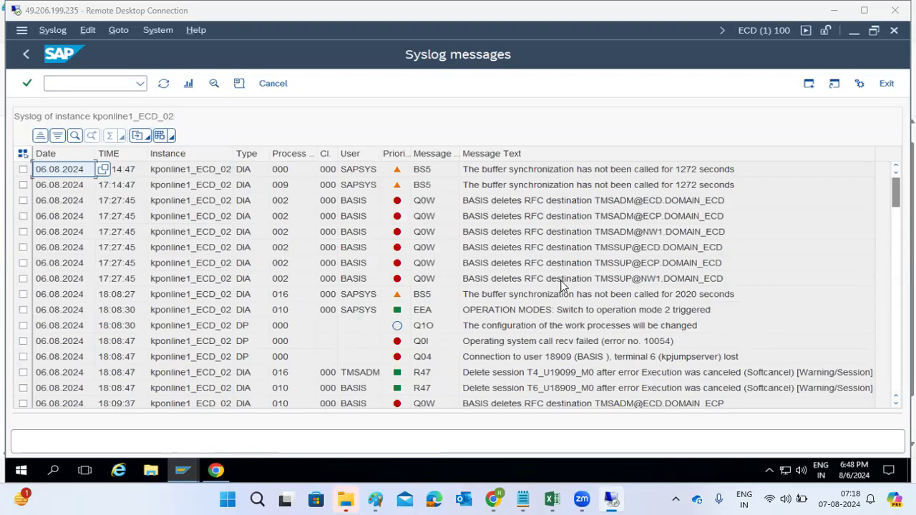
# Step: Scroll through the syslog messages and open the details of the SAPLSMTR_NAVIGATION program entry
pyautogui.scroll(-12, 560, 354)
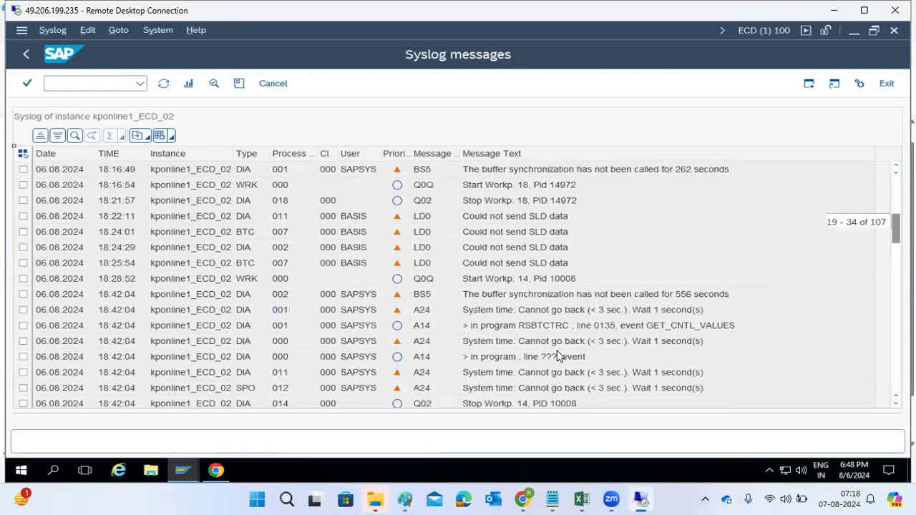
pyautogui.scroll(12, 560, 357)
pyautogui.click(520, 314)
pyautogui.scroll(-20, 528, 360)
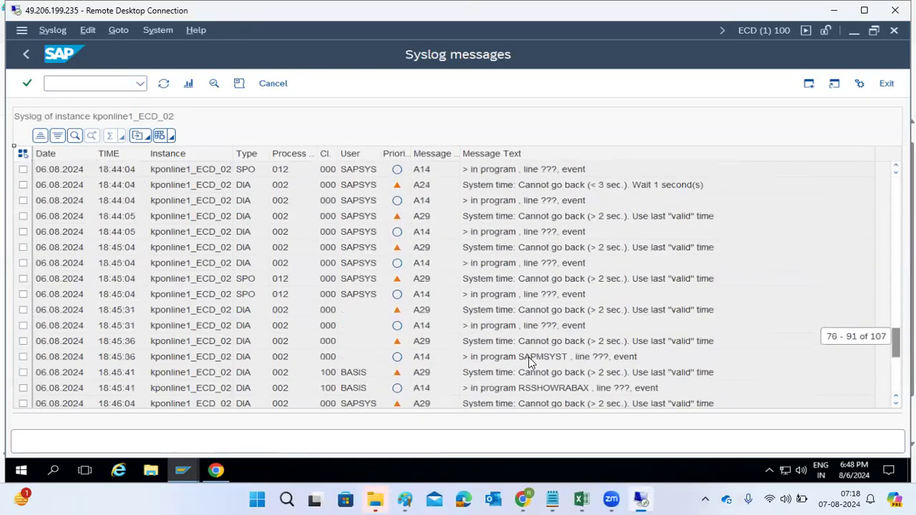
pyautogui.click(499, 391)
pyautogui.doubleClick(500, 393)
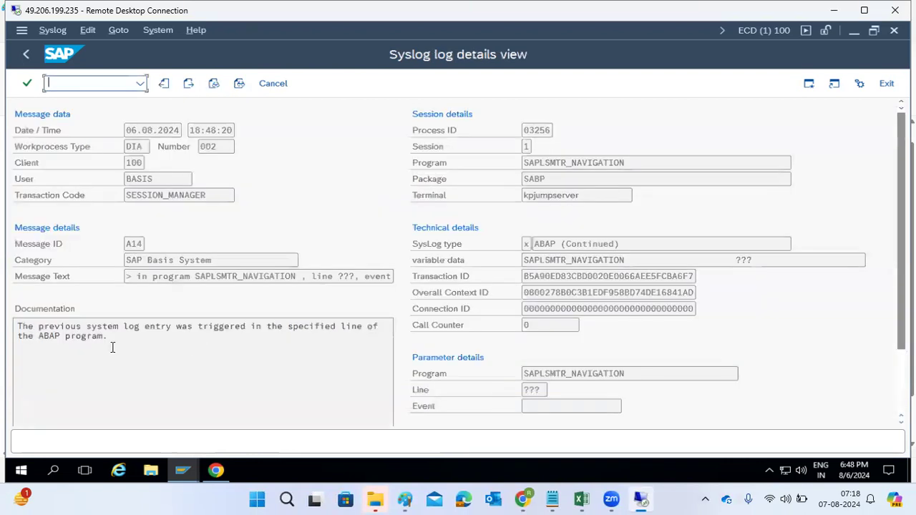
# Step: Select and copy the entry's message text
pyautogui.moveTo(136, 277); pyautogui.dragTo(402, 276)
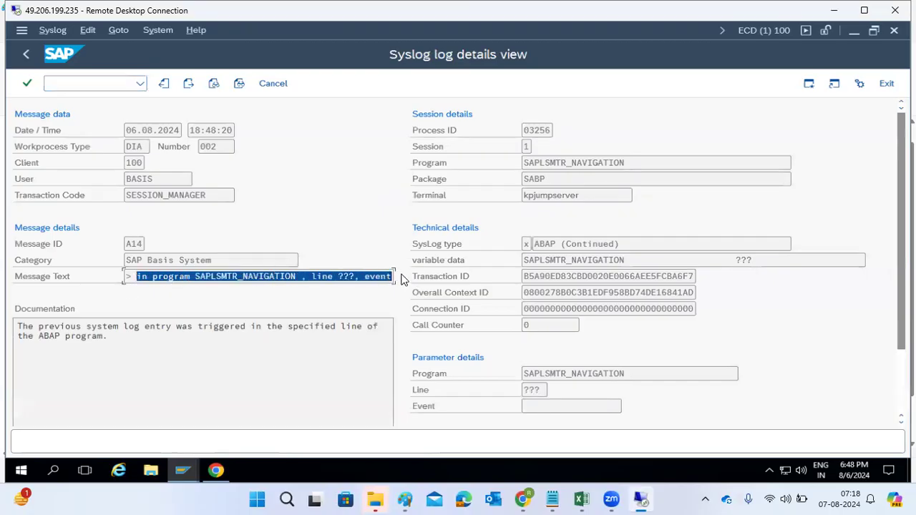
pyautogui.click(401, 279)
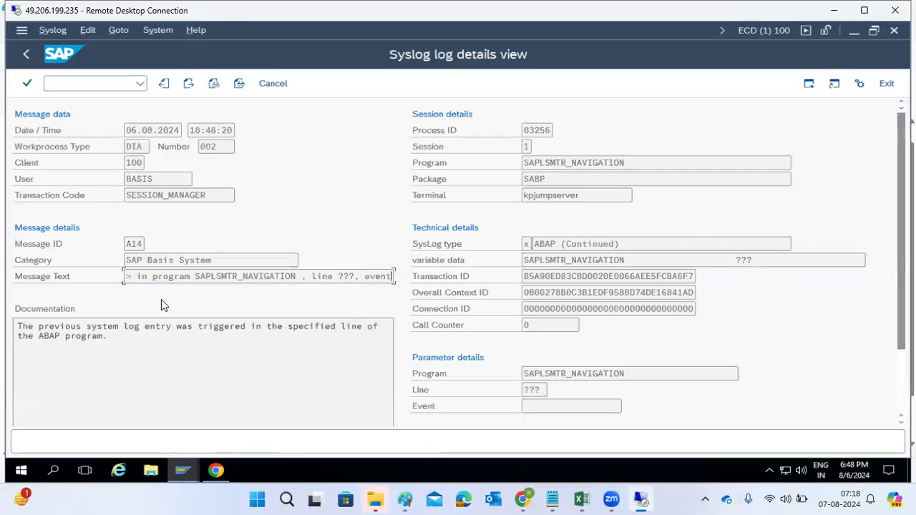
pyautogui.moveTo(140, 277); pyautogui.dragTo(401, 279)
pyautogui.hotkey('ctrl', 'c')
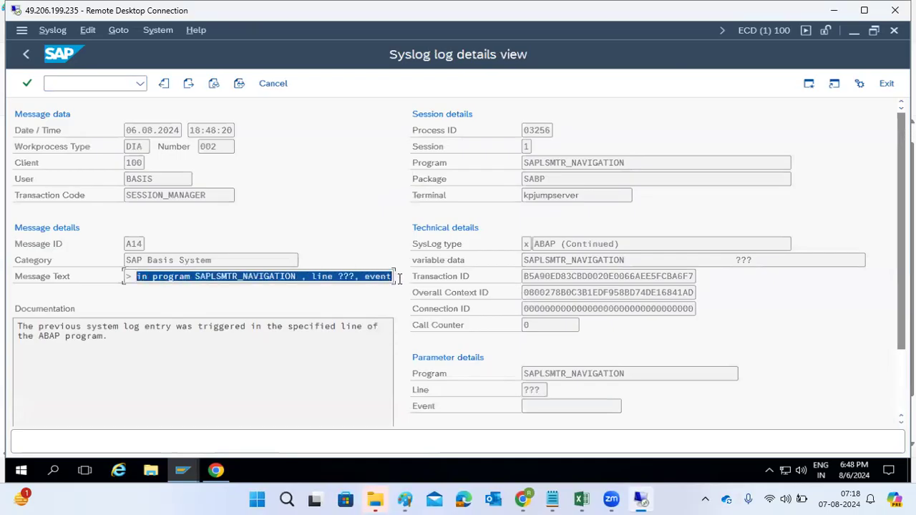
pyautogui.click(399, 285)
# Step: Paste the copied message text into the new browser tab and search Google for it
pyautogui.click(216, 471)
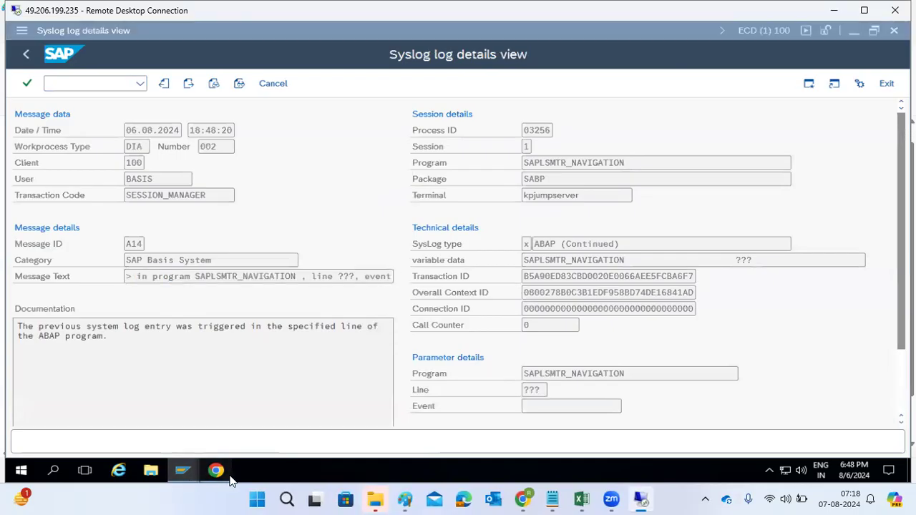
pyautogui.hotkey('ctrl', 'v')
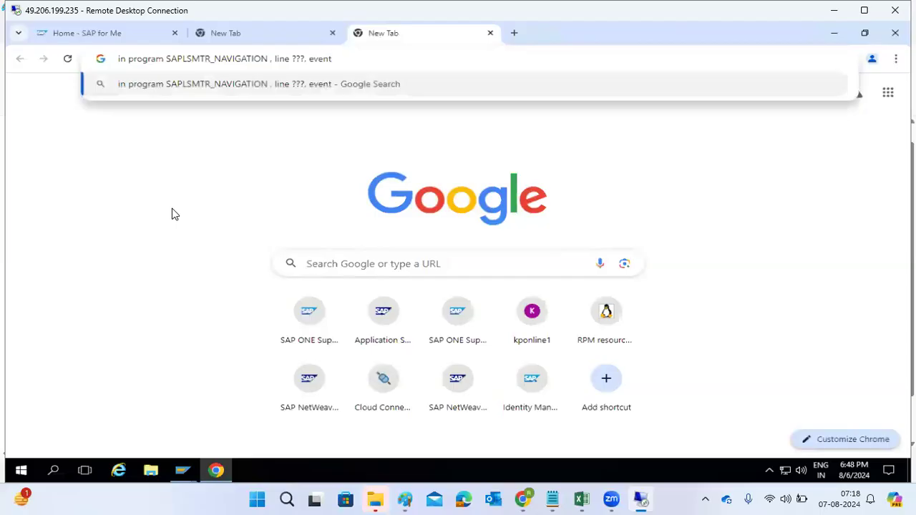
pyautogui.press('Return')
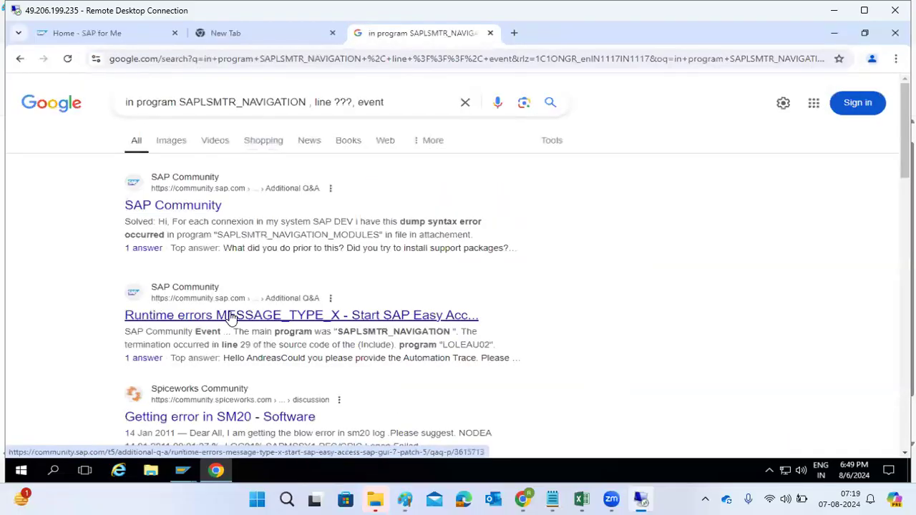
# Step: Open the SAP Community thread about runtime errors MESSAGE_TYPE_X and read through it
pyautogui.scroll(-1, 232, 315)
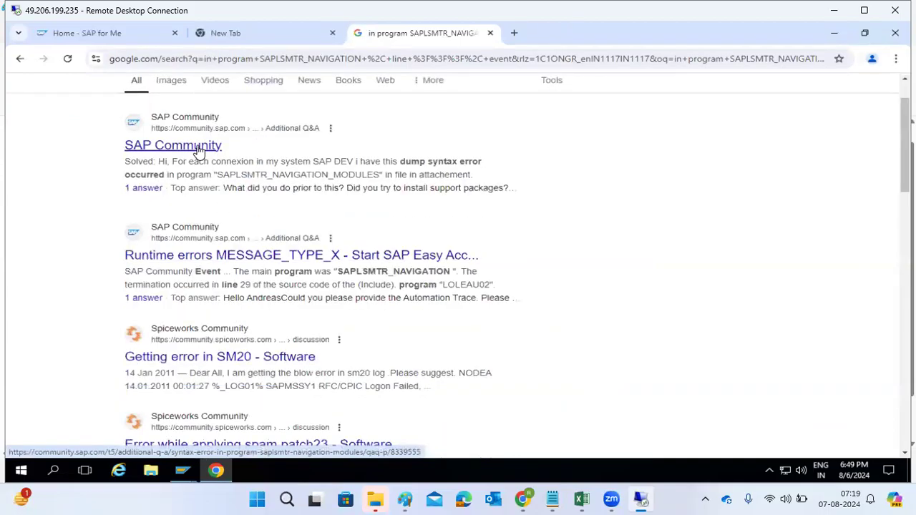
pyautogui.scroll(1, 201, 154)
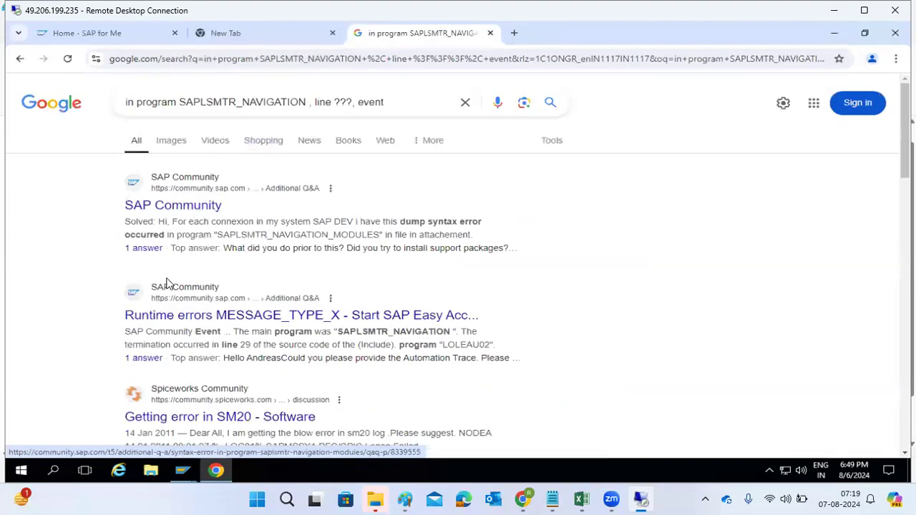
pyautogui.click(166, 319)
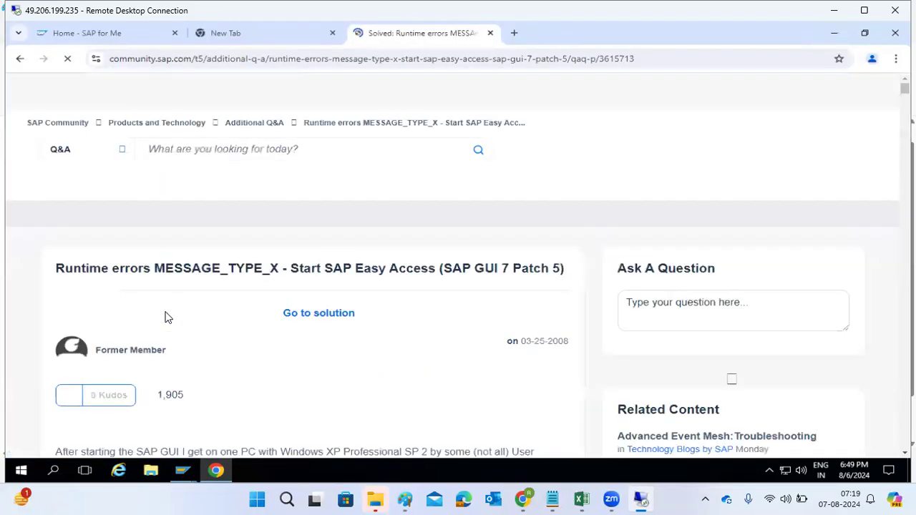
pyautogui.scroll(-6, 194, 303)
pyautogui.scroll(-14, 194, 303)
pyautogui.scroll(-15, 196, 303)
pyautogui.scroll(7, 199, 303)
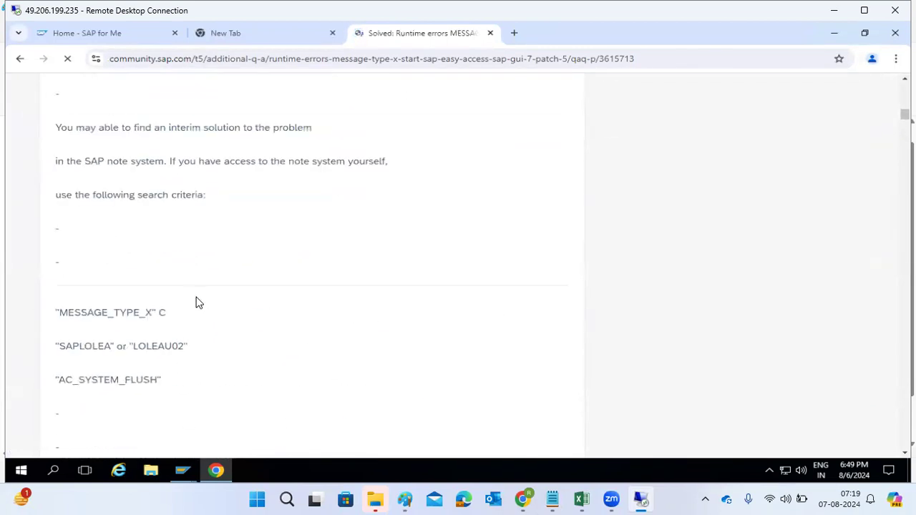
pyautogui.scroll(-12, 198, 303)
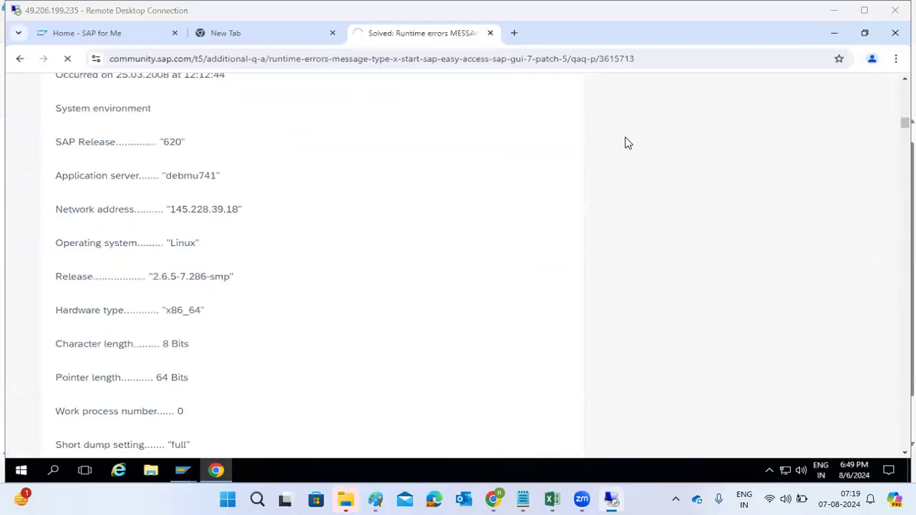
# Step: Search SAP for Me support knowledge for the copied message text
pyautogui.click(133, 32)
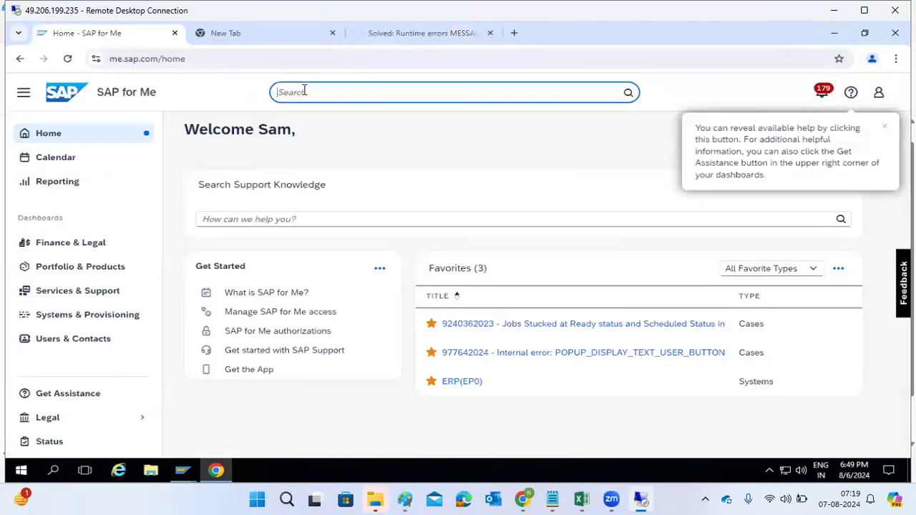
pyautogui.click(235, 218)
pyautogui.hotkey('ctrl', 'v')
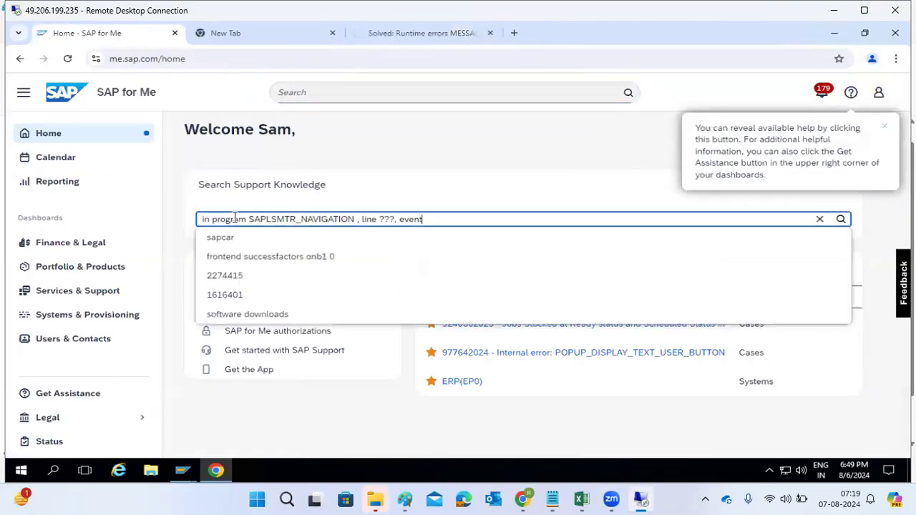
pyautogui.press('Return')
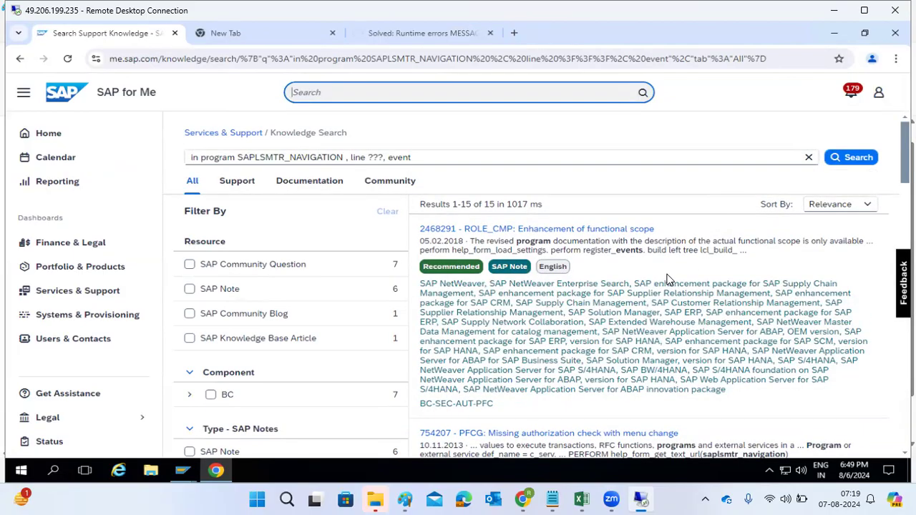
# Step: Review the search results and open SAP Note 2468291 – ROLE_CMP: Enhancement of functional scope
pyautogui.scroll(-4, 652, 343)
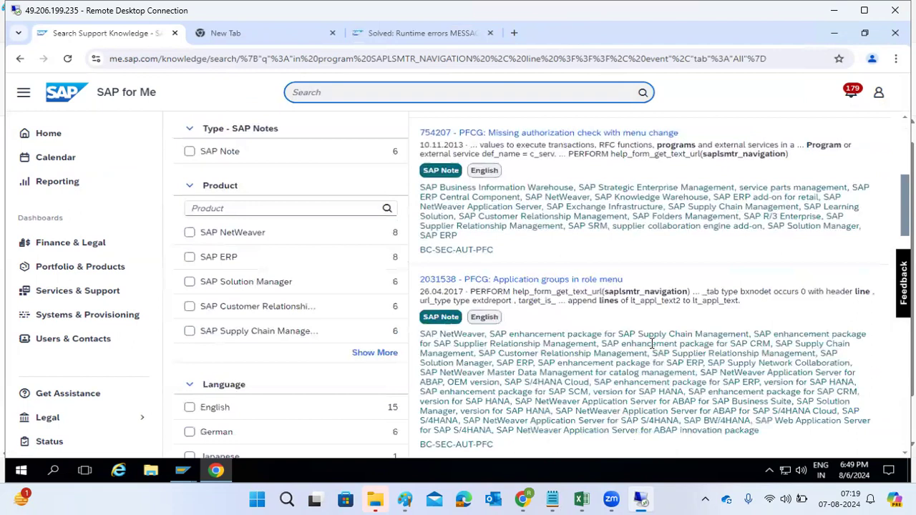
pyautogui.scroll(4, 652, 344)
pyautogui.moveTo(419, 229); pyautogui.dragTo(500, 234)
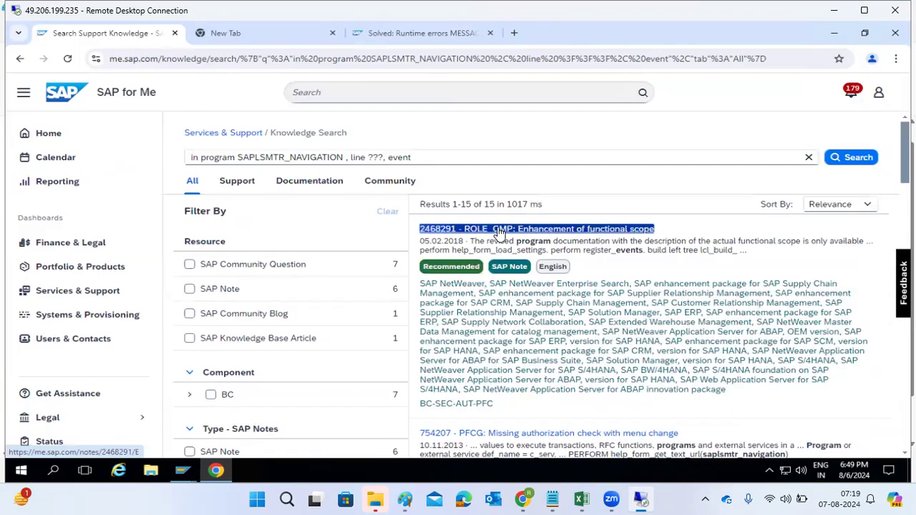
pyautogui.click(499, 234)
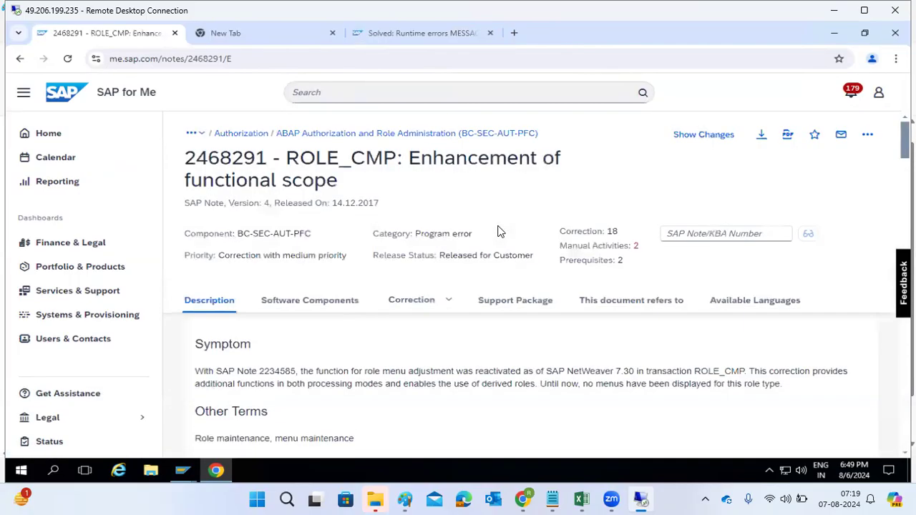
# Step: Read the note's priority, correction details and solution text
pyautogui.moveTo(241, 258); pyautogui.dragTo(337, 250)
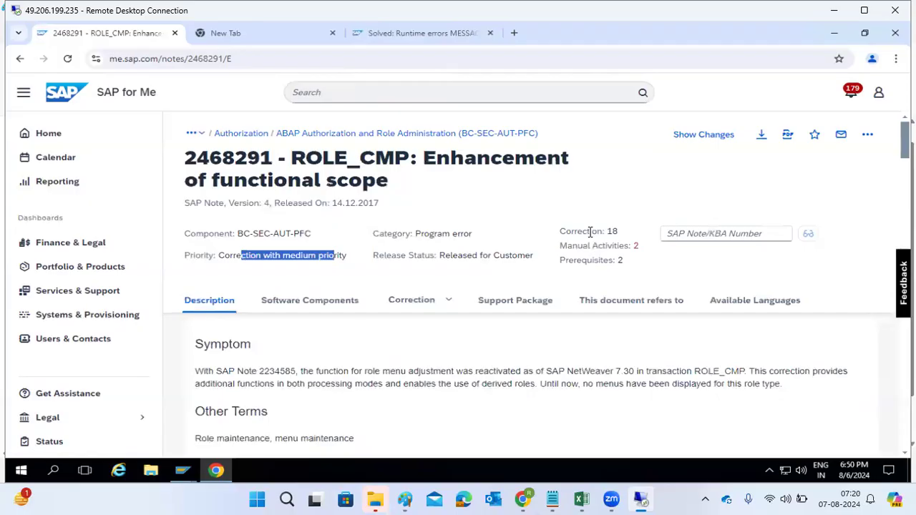
pyautogui.moveTo(590, 232); pyautogui.dragTo(603, 232)
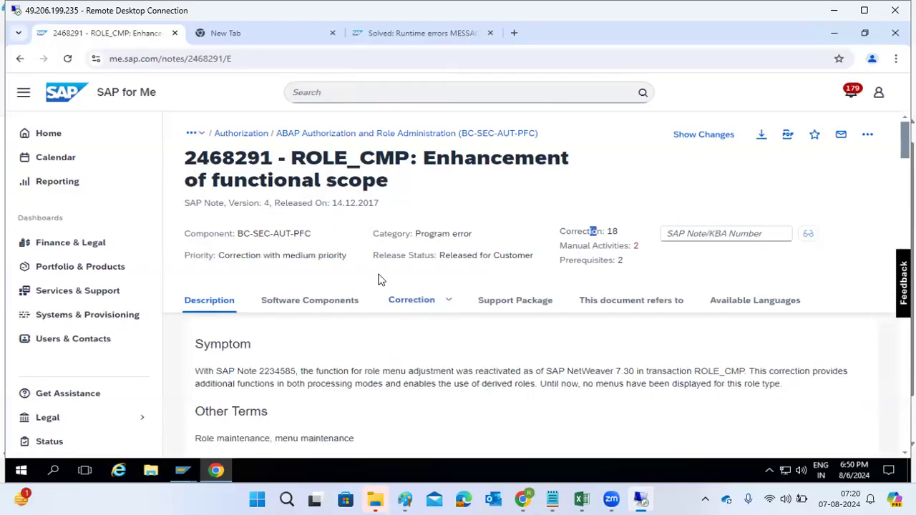
pyautogui.moveTo(358, 203); pyautogui.dragTo(381, 203)
pyautogui.scroll(-2, 296, 383)
pyautogui.scroll(-2, 296, 383)
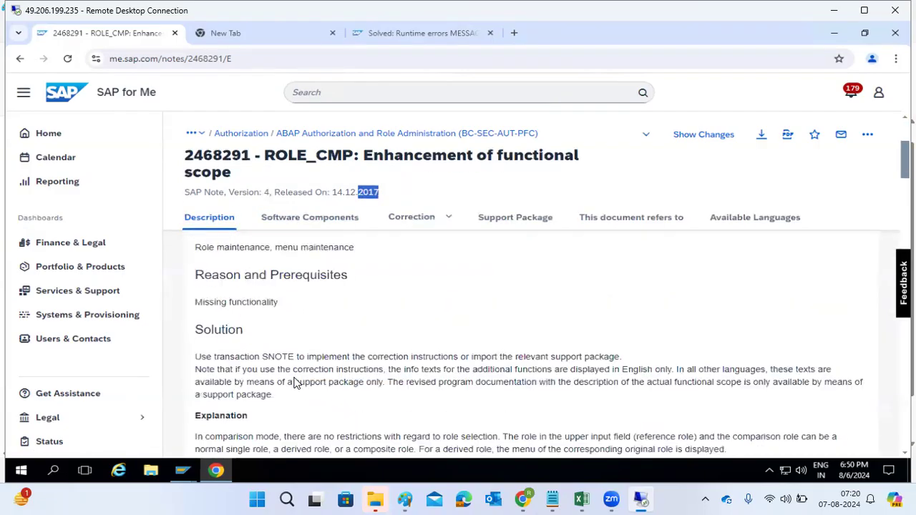
pyautogui.scroll(-2, 296, 383)
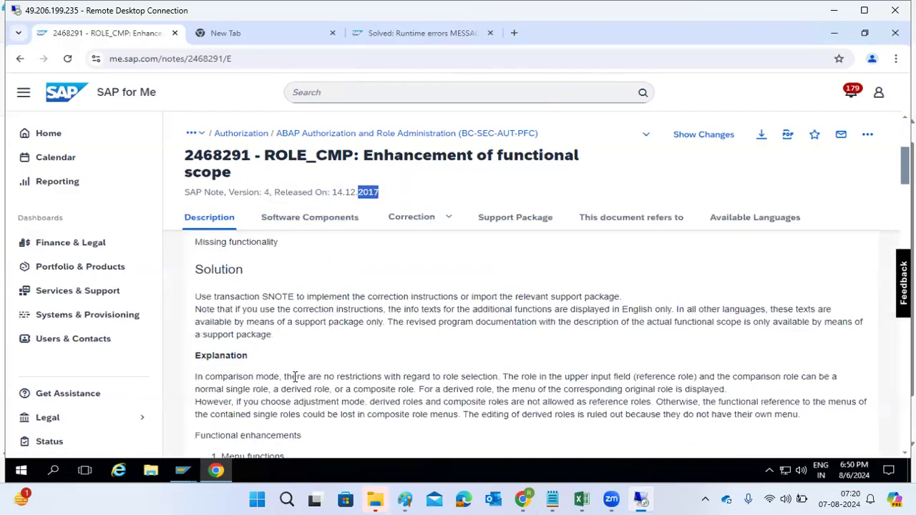
pyautogui.click(315, 295)
pyautogui.moveTo(315, 295); pyautogui.dragTo(614, 298)
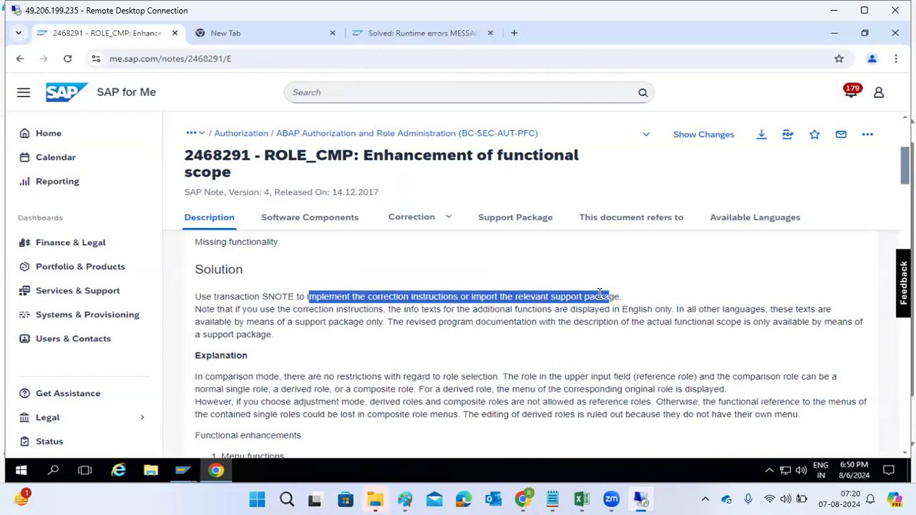
pyautogui.click(369, 305)
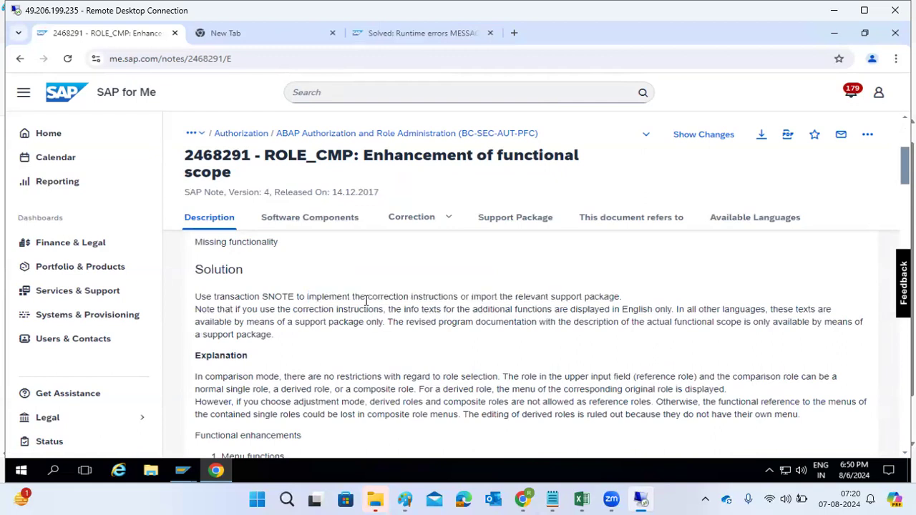
# Step: Open the note's Correction section, review its prerequisites, and select the note number 2468291
pyautogui.click(406, 226)
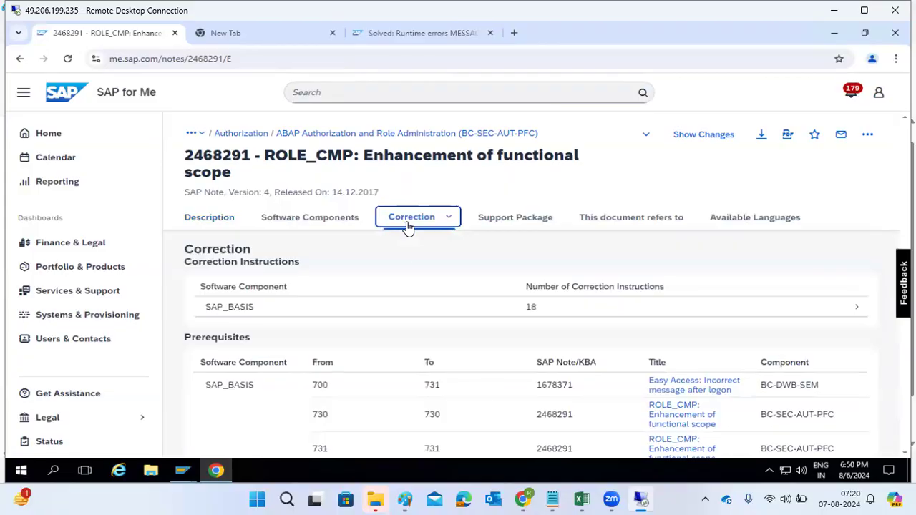
pyautogui.scroll(-1, 388, 383)
pyautogui.scroll(-2, 388, 383)
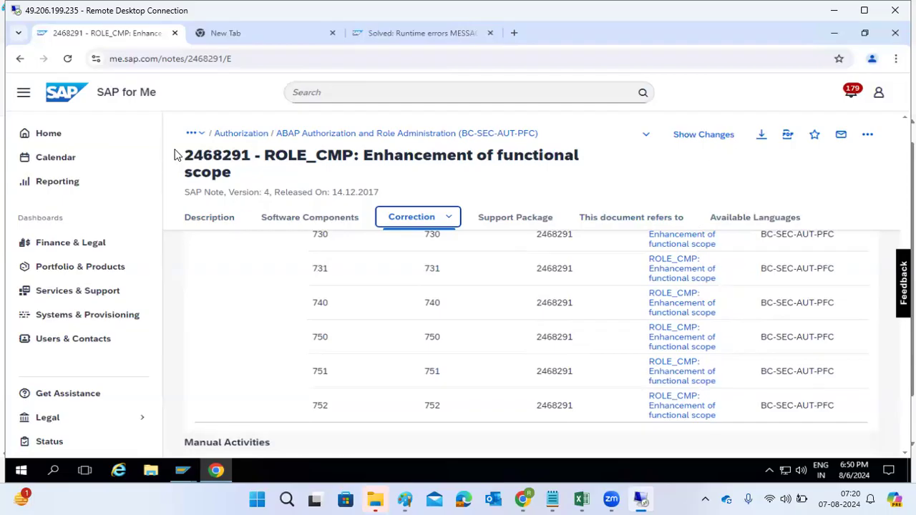
pyautogui.moveTo(186, 155); pyautogui.dragTo(241, 156)
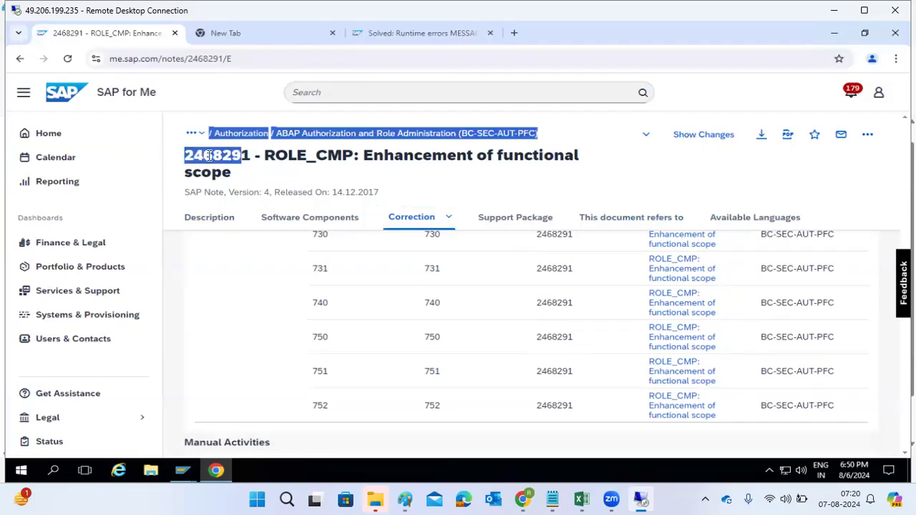
pyautogui.moveTo(186, 155); pyautogui.dragTo(253, 169)
pyautogui.hotkey('ctrl', 'c')
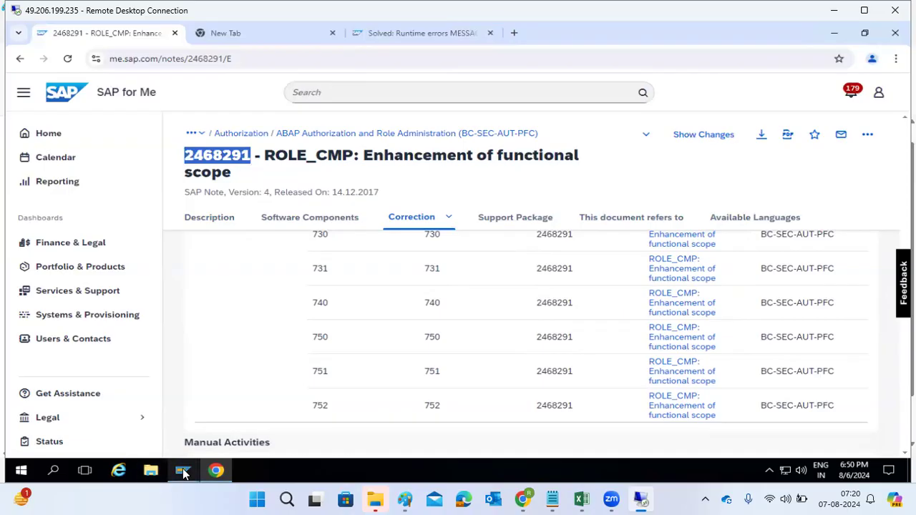
# Step: Switch to the SAP system and open transaction SNOTE
pyautogui.moveTo(182, 471)
pyautogui.click(223, 428)
pyautogui.click(61, 83)
pyautogui.write('/nsm21')
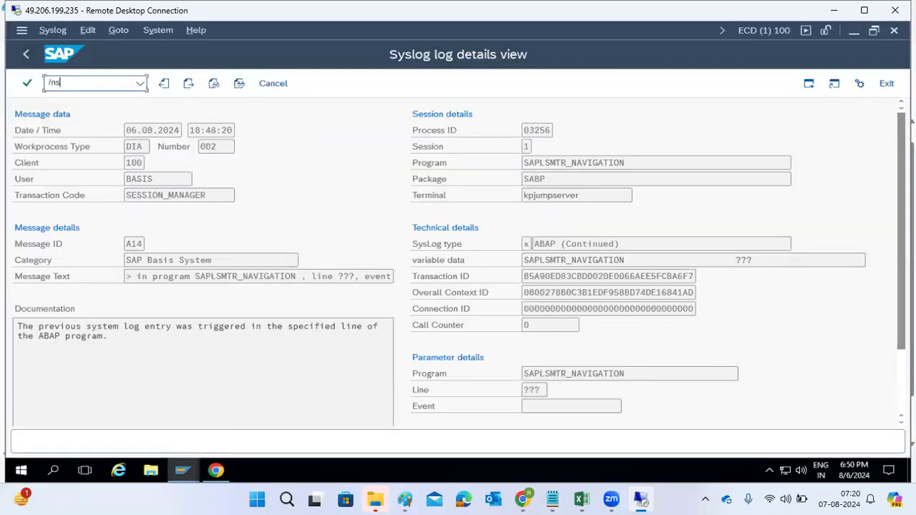
pyautogui.press('Return')
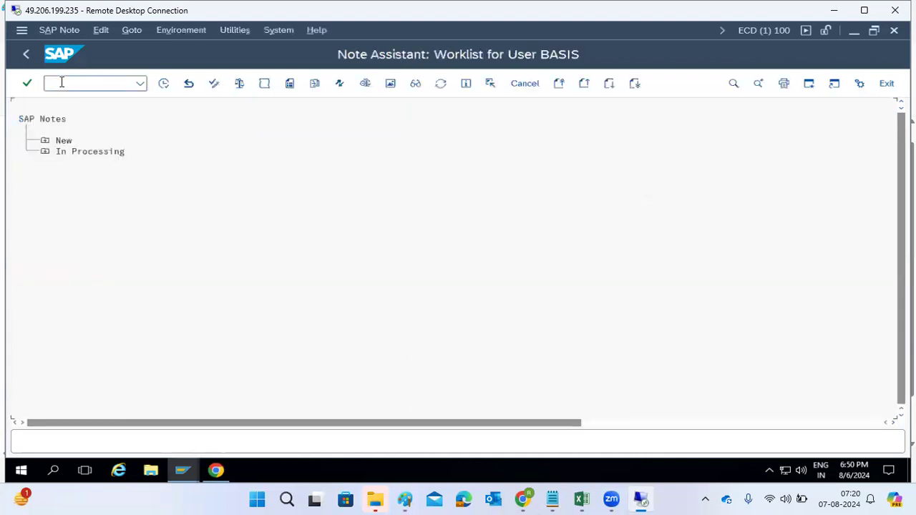
# Step: Try to download SAP Note 2468291 directly into the Note Assistant by pasting its number
pyautogui.click(129, 30)
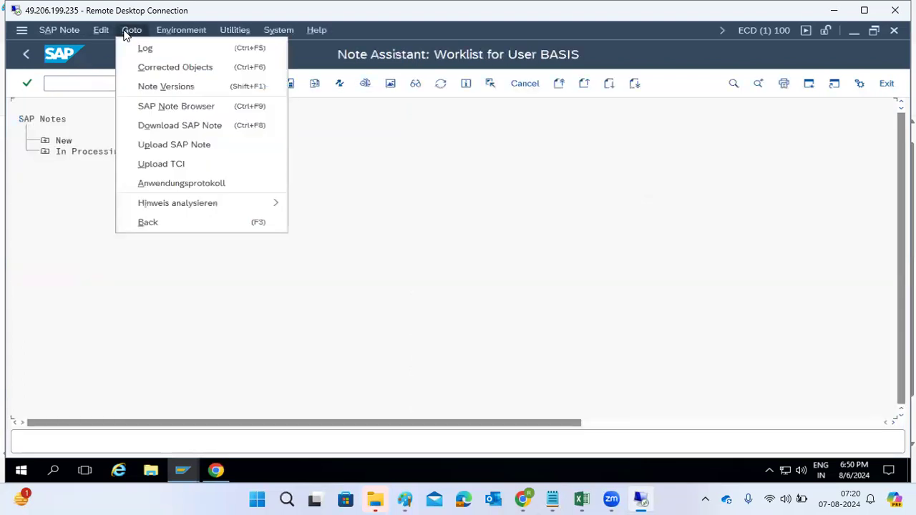
pyautogui.click(166, 125)
pyautogui.hotkey('ctrl', 'v')
pyautogui.click(211, 346)
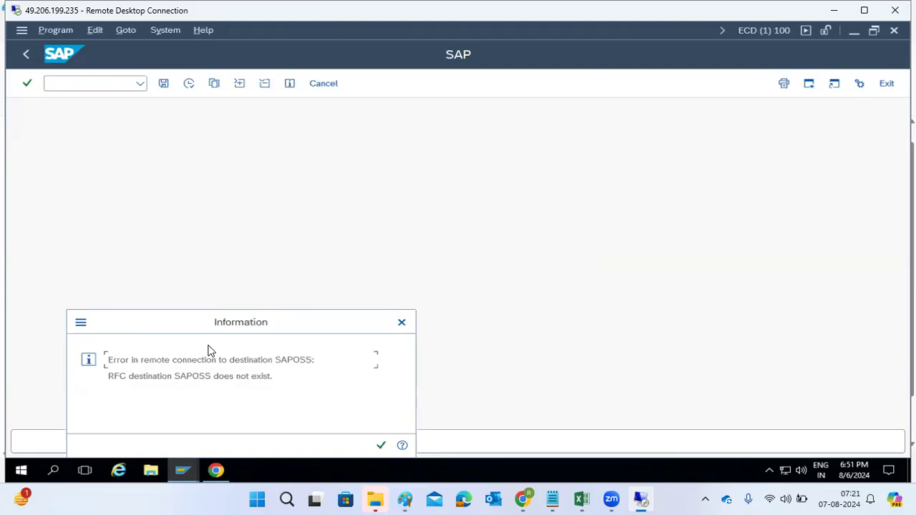
pyautogui.press('Return')
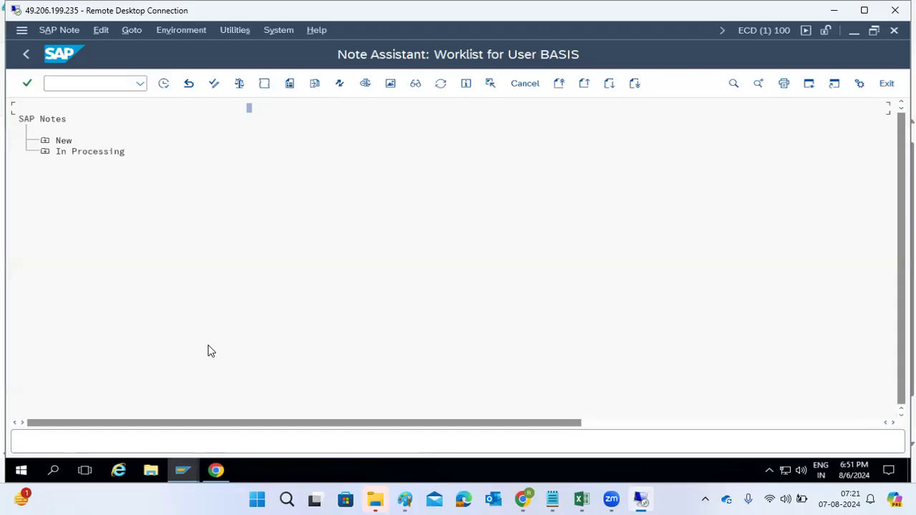
# Step: Download note 2468291 as a SAR file from the SAP for Me note page
pyautogui.click(131, 30)
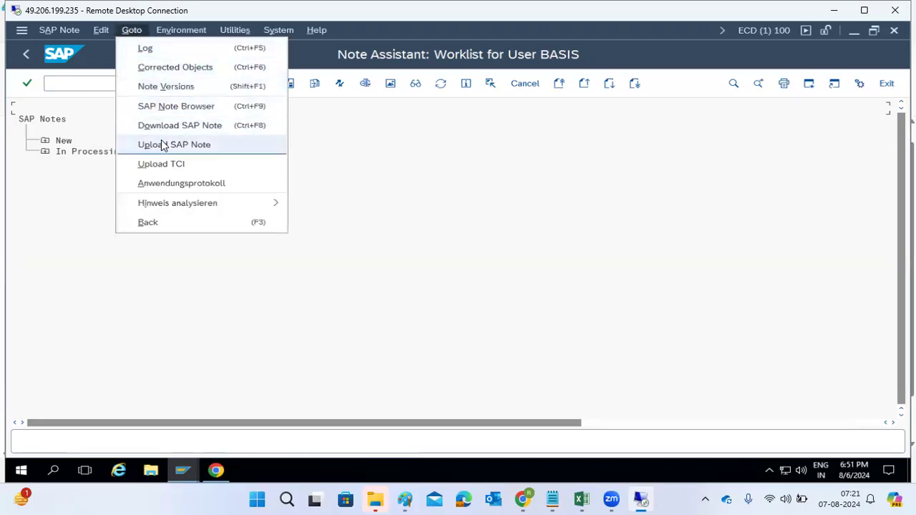
pyautogui.click(218, 473)
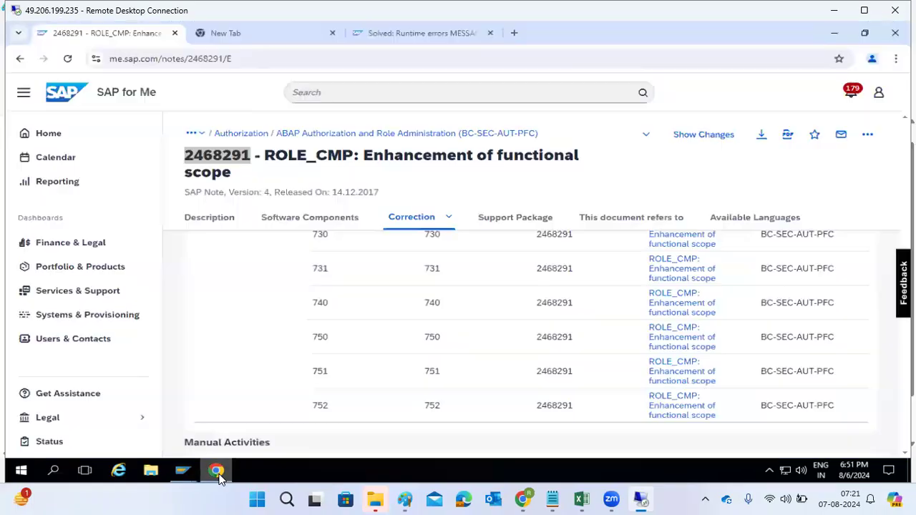
pyautogui.click(761, 136)
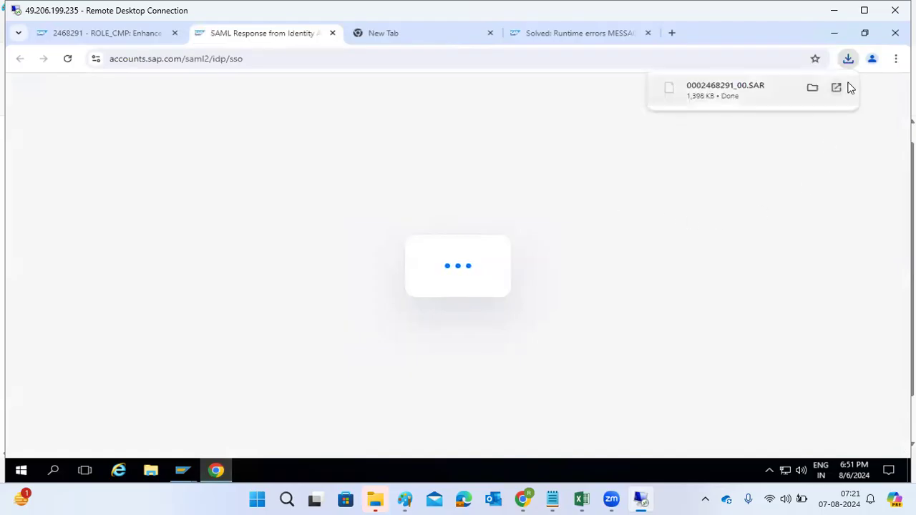
pyautogui.moveTo(182, 471)
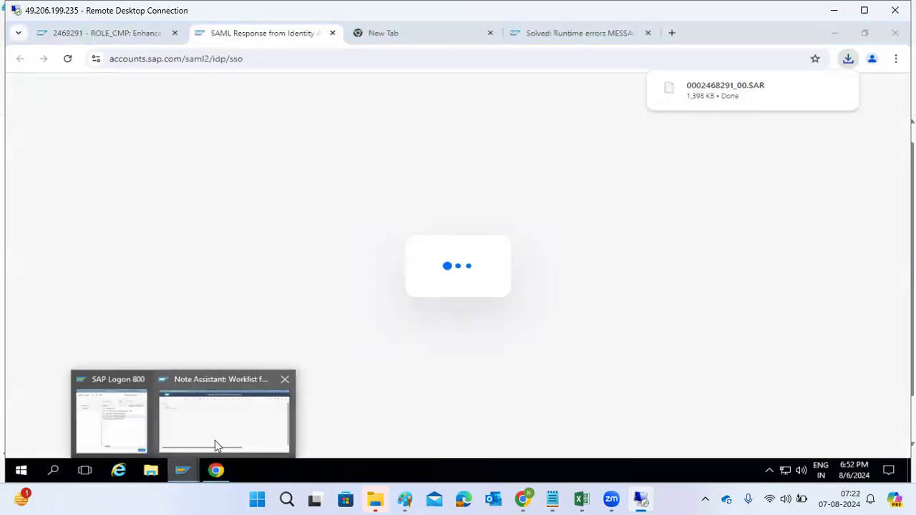
pyautogui.click(215, 438)
pyautogui.click(101, 30)
pyautogui.click(132, 30)
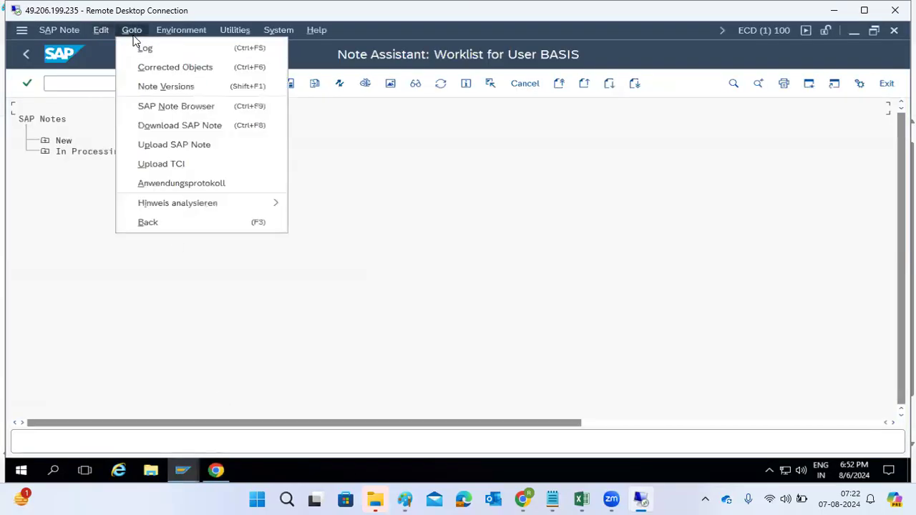
pyautogui.click(156, 147)
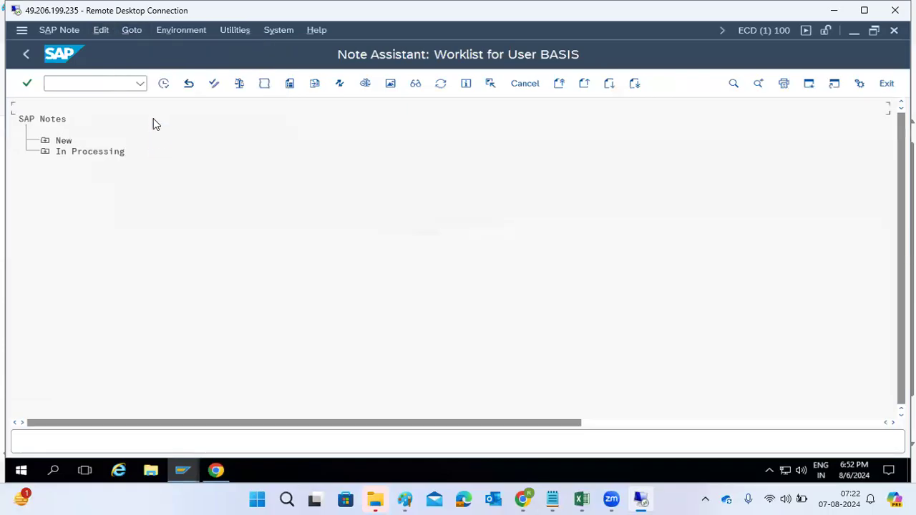
pyautogui.click(130, 244)
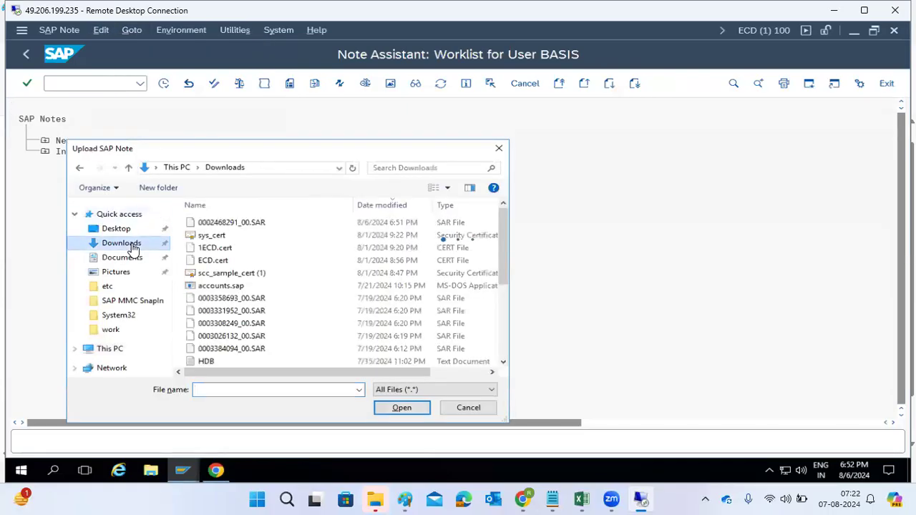
pyautogui.click(233, 223)
pyautogui.doubleClick(234, 224)
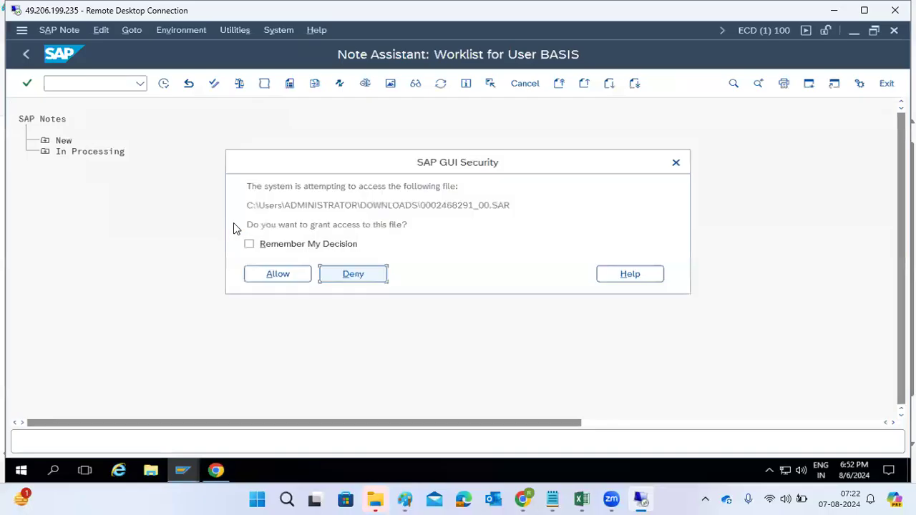
pyautogui.click(266, 274)
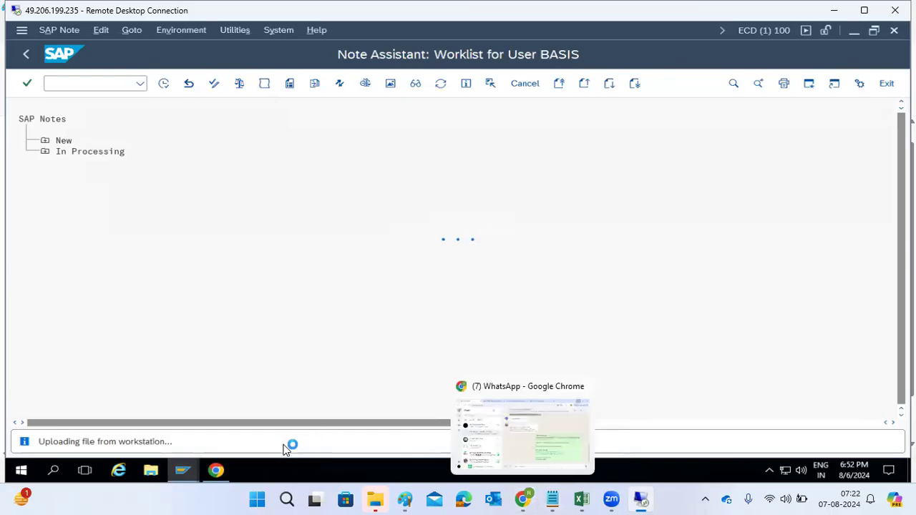
# Step: Review the note's Software Components section for the SAP_BASIS release range
pyautogui.click(216, 471)
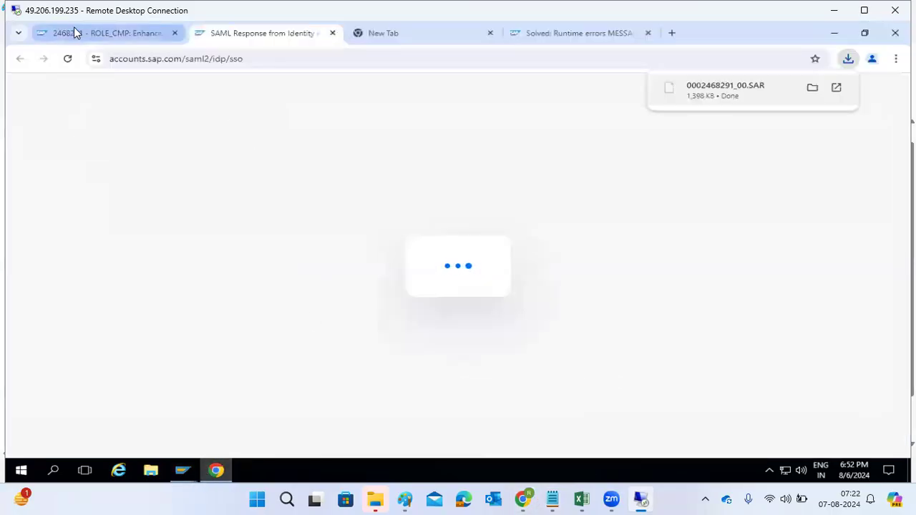
pyautogui.click(75, 33)
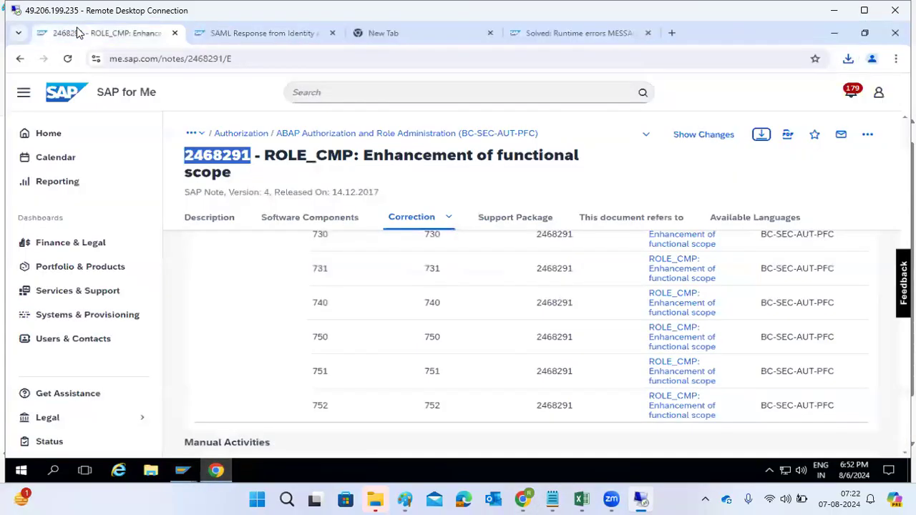
pyautogui.click(304, 217)
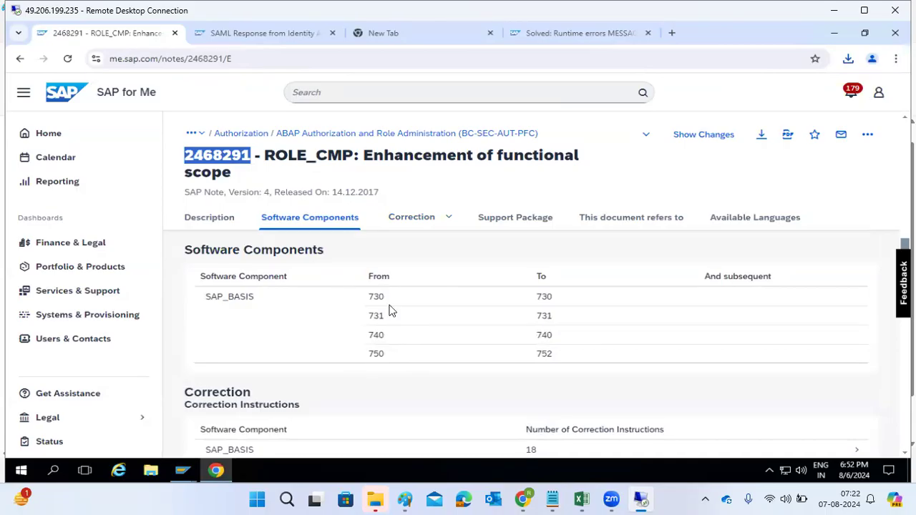
pyautogui.moveTo(192, 250); pyautogui.dragTo(275, 252)
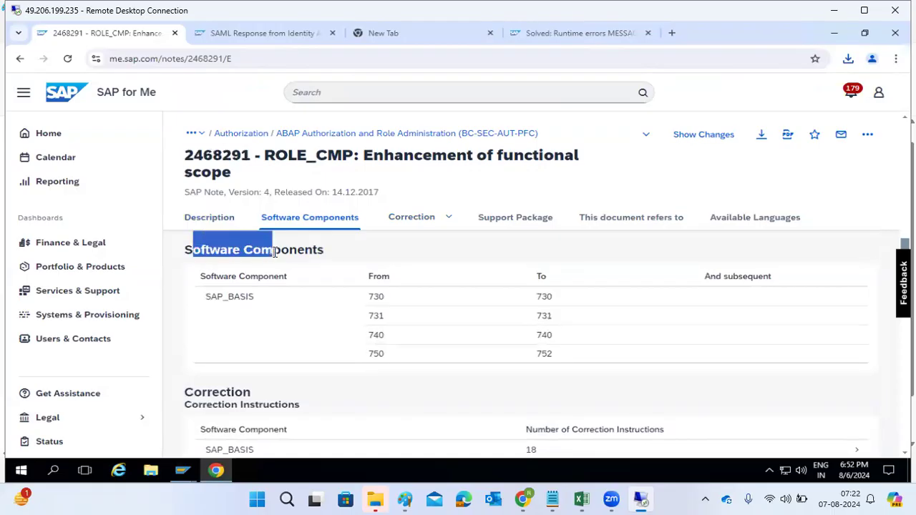
pyautogui.moveTo(205, 298); pyautogui.dragTo(256, 300)
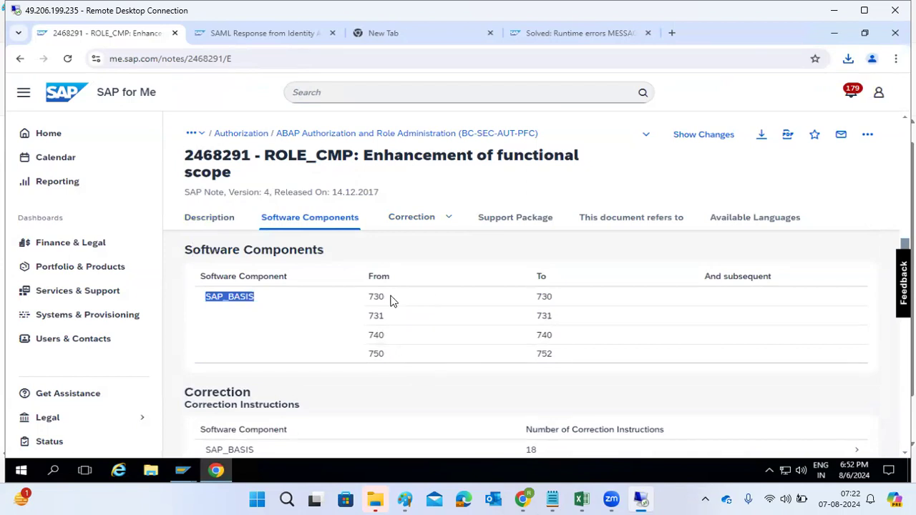
pyautogui.scroll(10, 392, 300)
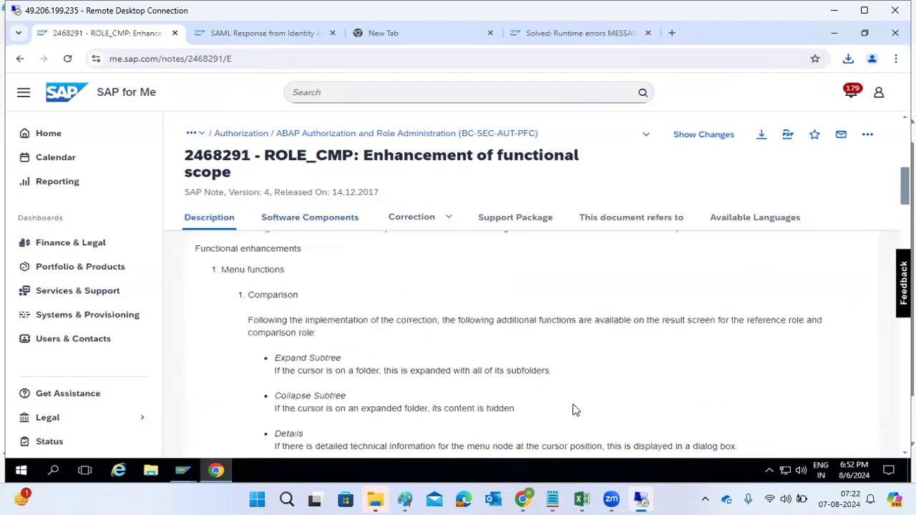
pyautogui.moveTo(640, 499)
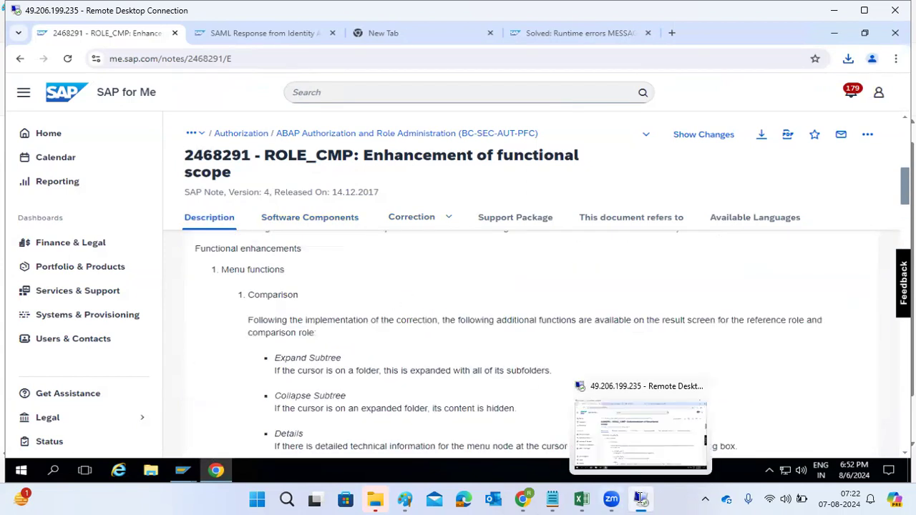
# Step: Check the upload progress in the Note Assistant
pyautogui.click(650, 450)
pyautogui.moveTo(185, 478)
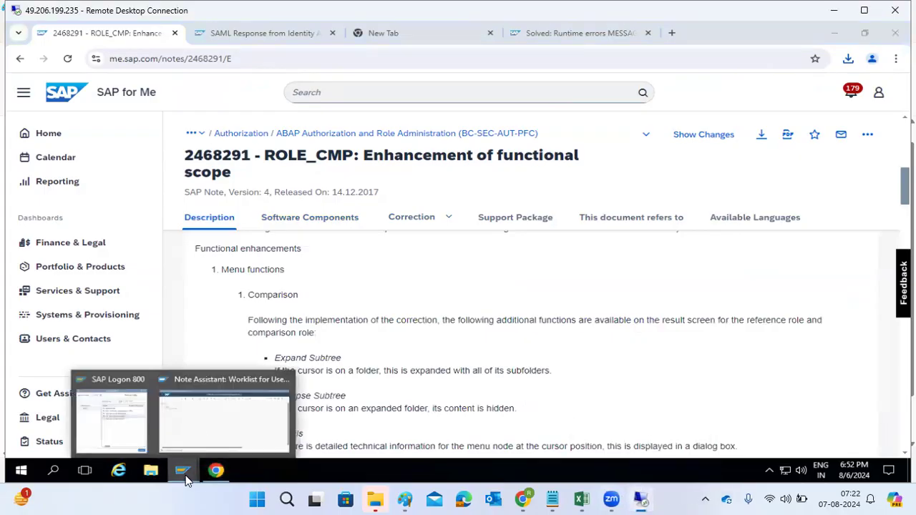
pyautogui.click(211, 421)
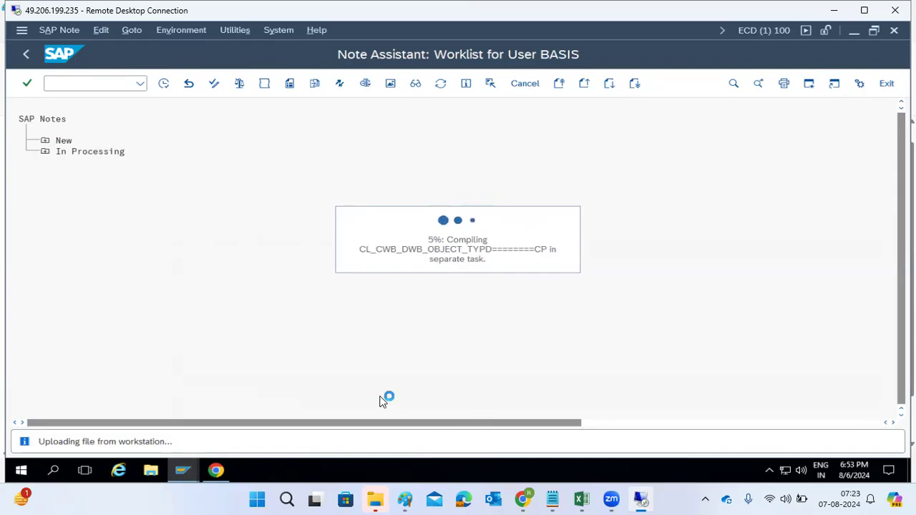
# Step: Reread the note's symptom, category, priority and release status on the note page
pyautogui.click(216, 478)
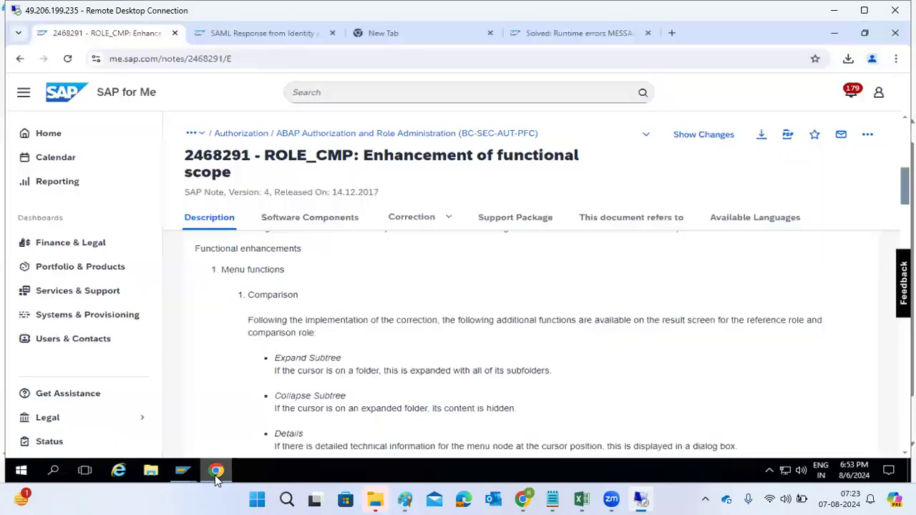
pyautogui.scroll(10, 267, 356)
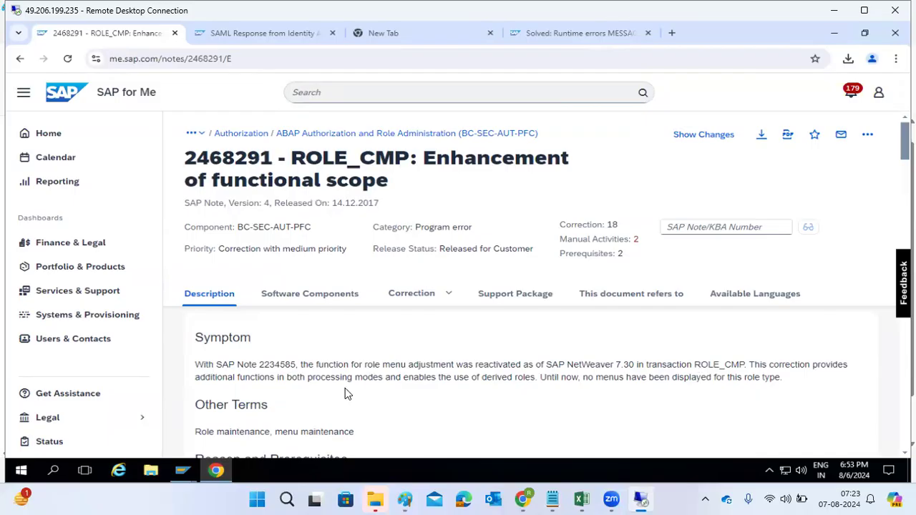
pyautogui.moveTo(593, 380); pyautogui.dragTo(761, 378)
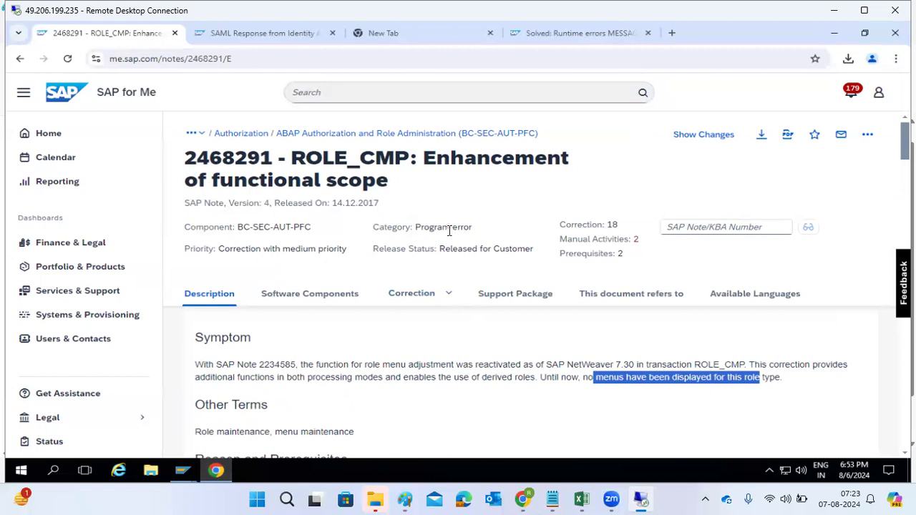
pyautogui.moveTo(443, 227); pyautogui.dragTo(488, 250)
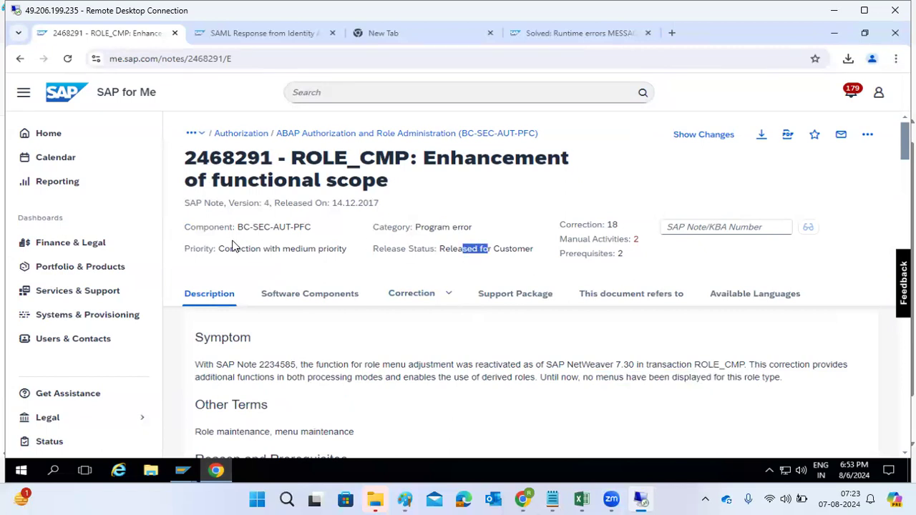
pyautogui.moveTo(223, 250); pyautogui.dragTo(281, 250)
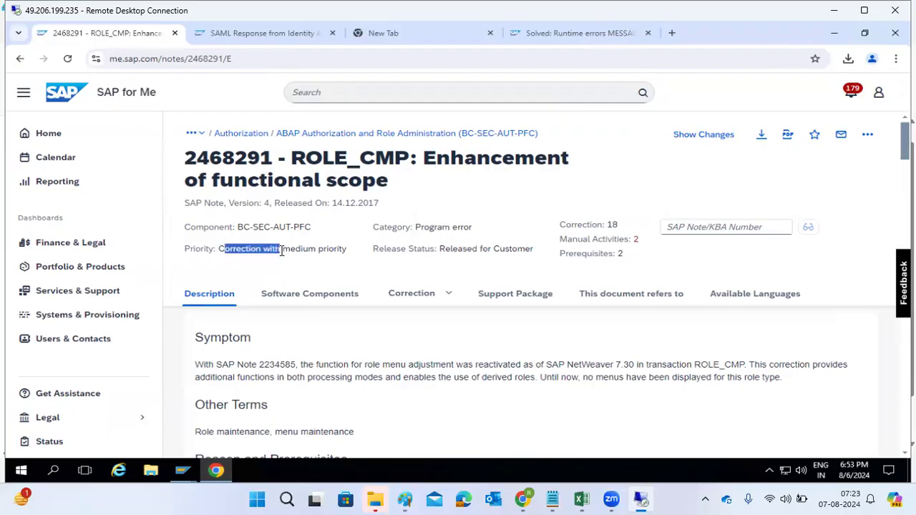
pyautogui.scroll(-5, 280, 250)
pyautogui.scroll(-1, 280, 252)
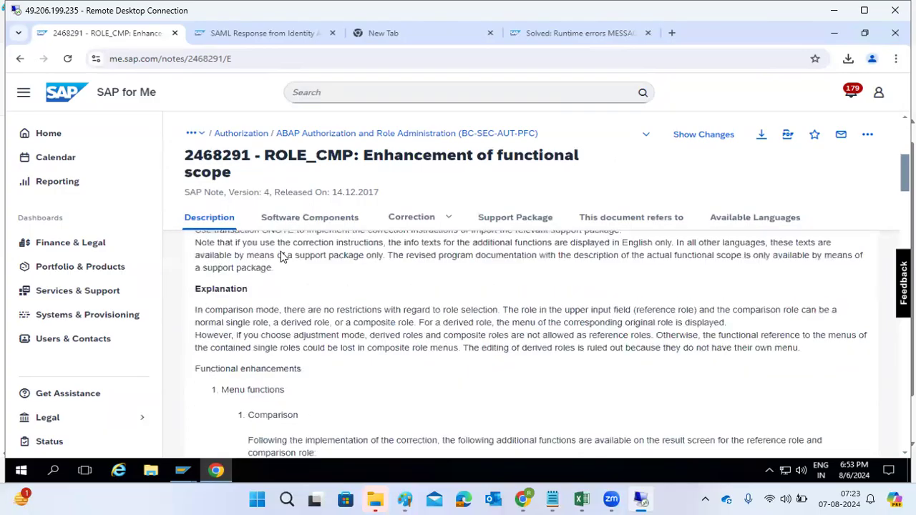
pyautogui.scroll(-3, 262, 297)
pyautogui.scroll(-10, 261, 311)
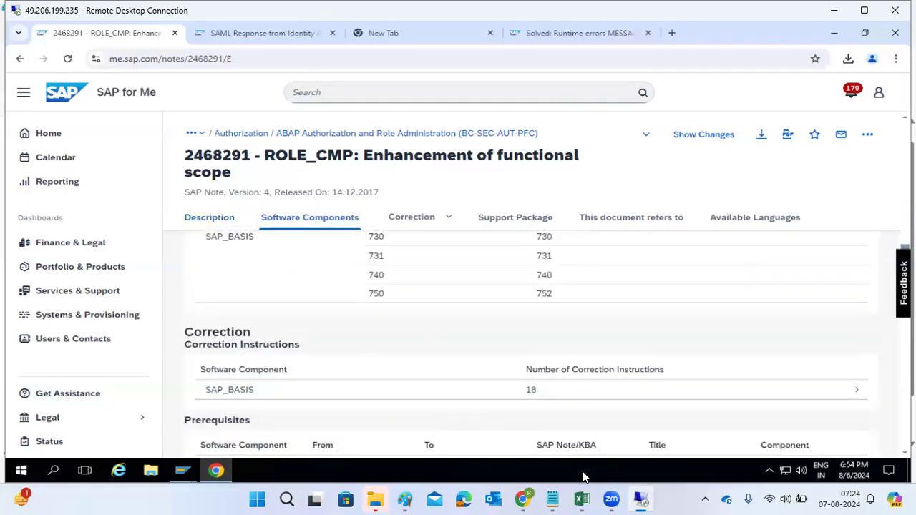
# Step: Expand the New notes in the Note Assistant worklist and select note 2468291 ROLE_CMP
pyautogui.click(217, 473)
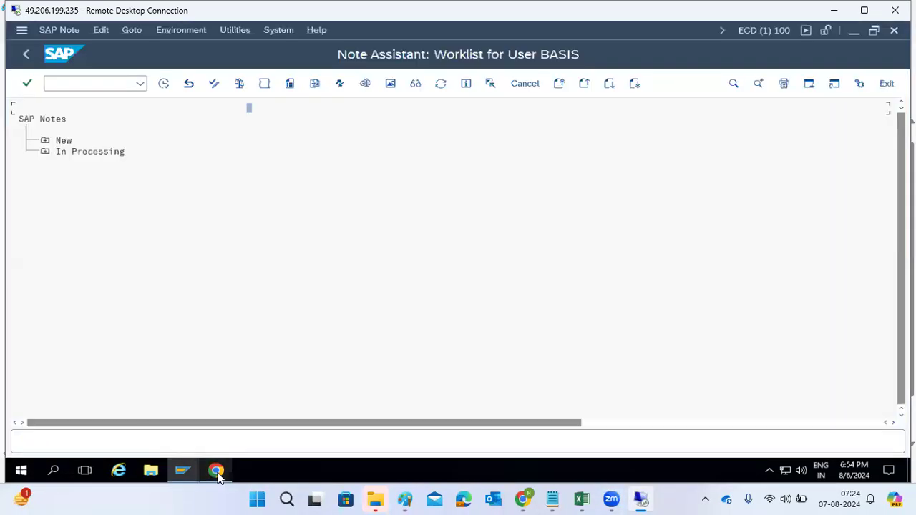
pyautogui.click(46, 140)
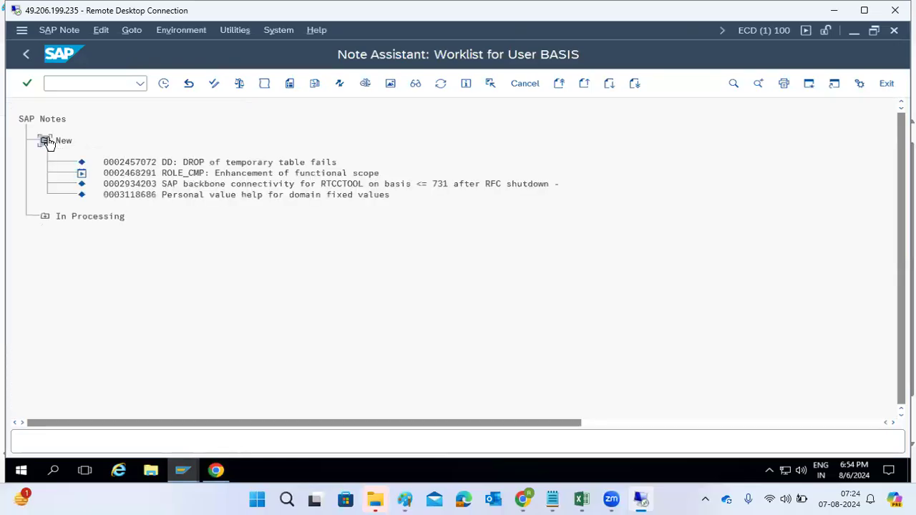
pyautogui.click(191, 173)
# Step: Compare the note number and the SAP_BASIS release range shown on the note page
pyautogui.click(229, 471)
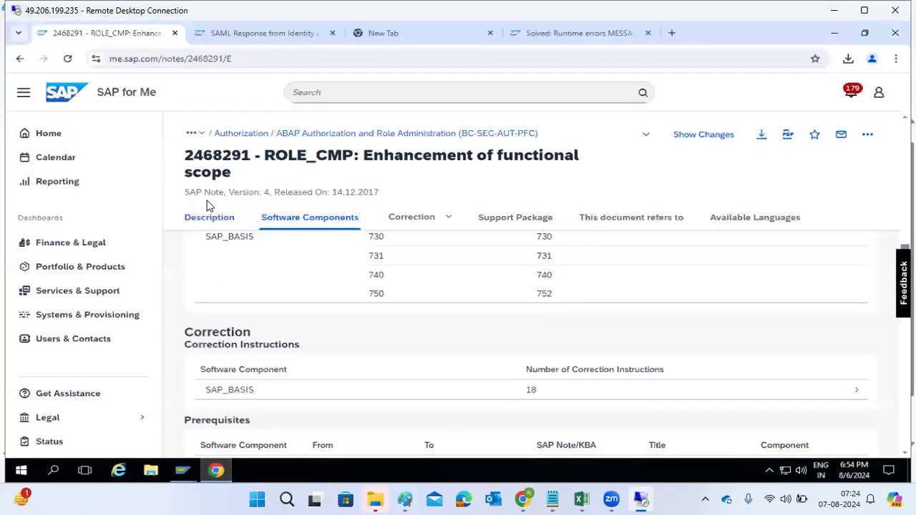
pyautogui.moveTo(213, 156); pyautogui.dragTo(253, 155)
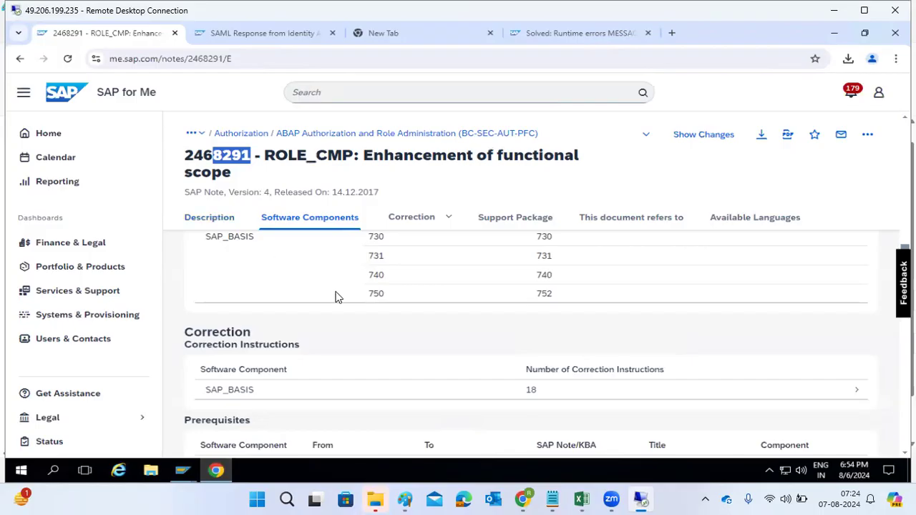
pyautogui.doubleClick(376, 295)
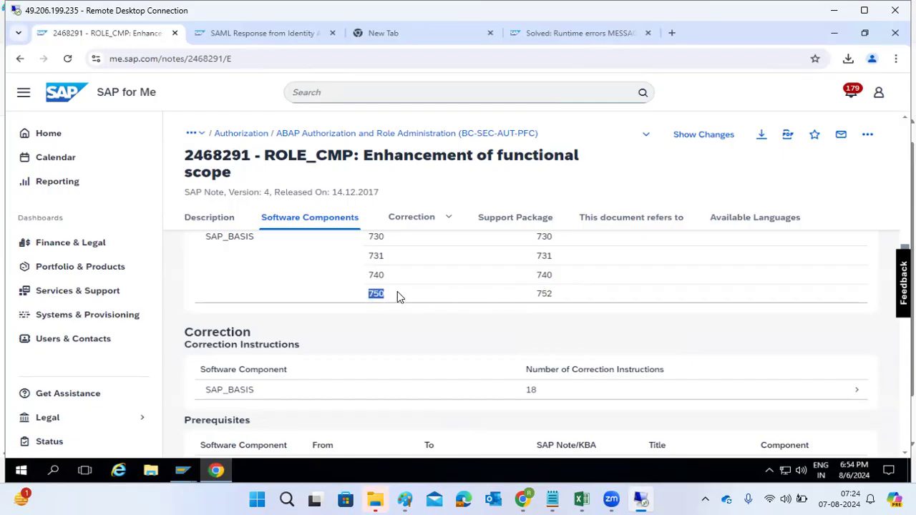
# Step: Review the note's support packages and correction instructions, then return to the Note Assistant worklist
pyautogui.click(497, 218)
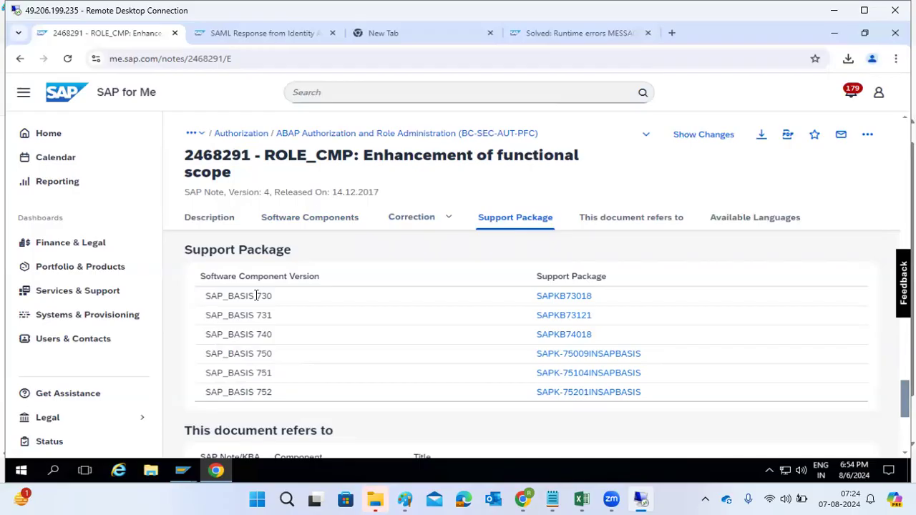
pyautogui.scroll(5, 255, 297)
pyautogui.scroll(-2, 255, 299)
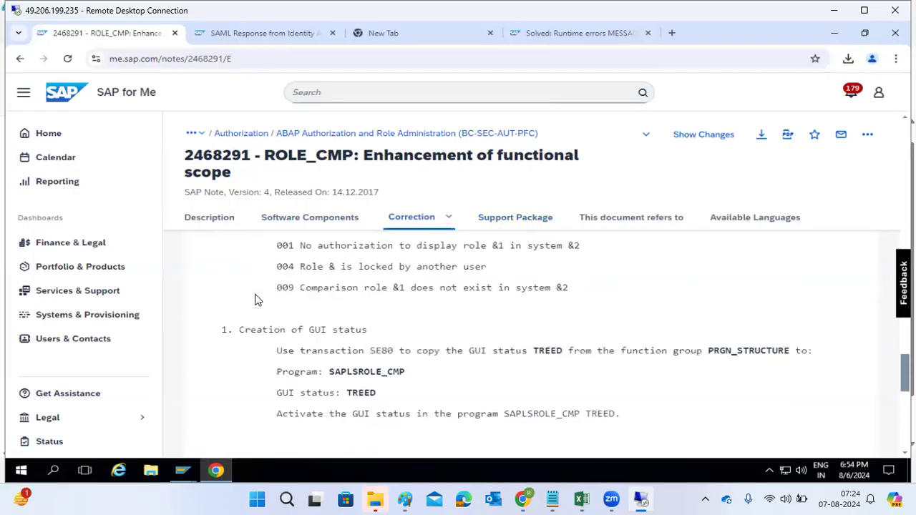
pyautogui.scroll(4, 255, 300)
pyautogui.scroll(8, 256, 298)
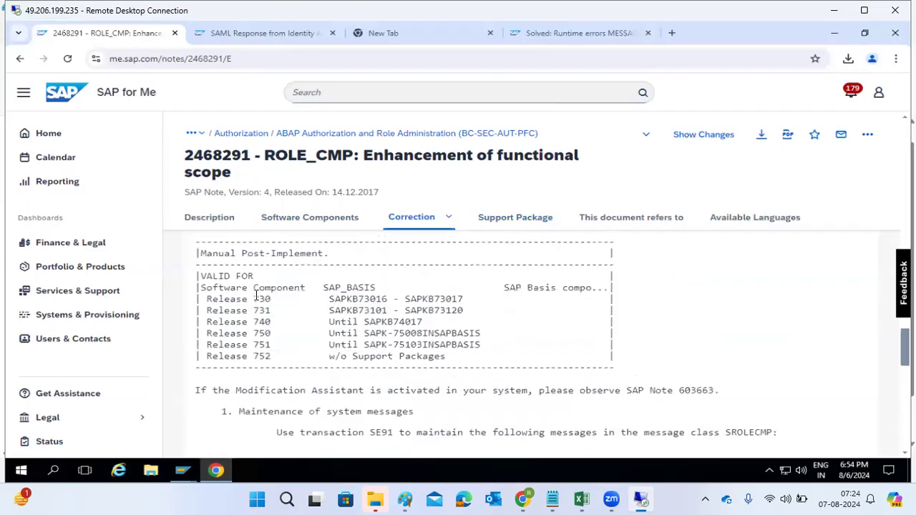
pyautogui.scroll(7, 256, 301)
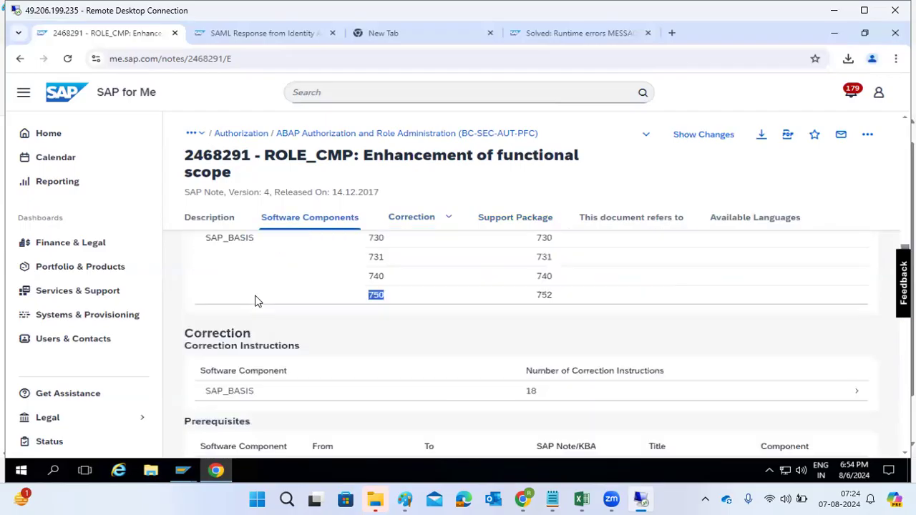
pyautogui.scroll(-2, 256, 376)
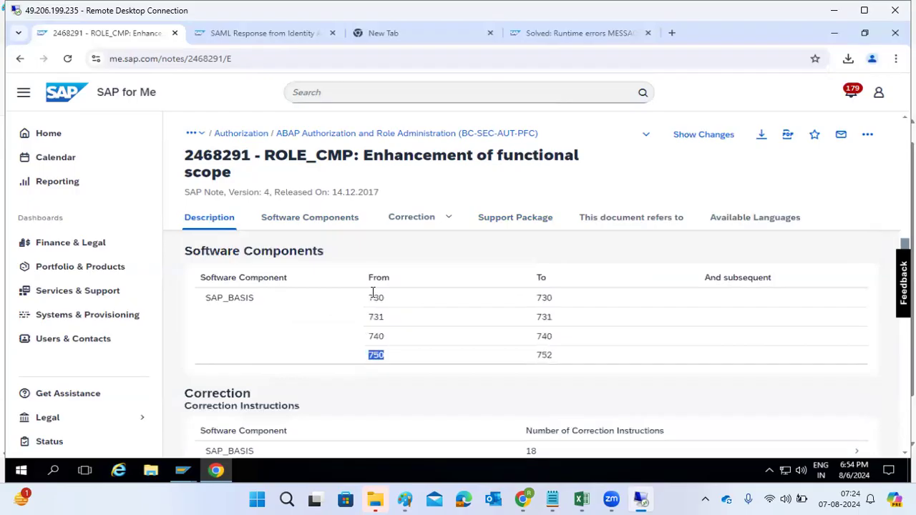
pyautogui.click(225, 474)
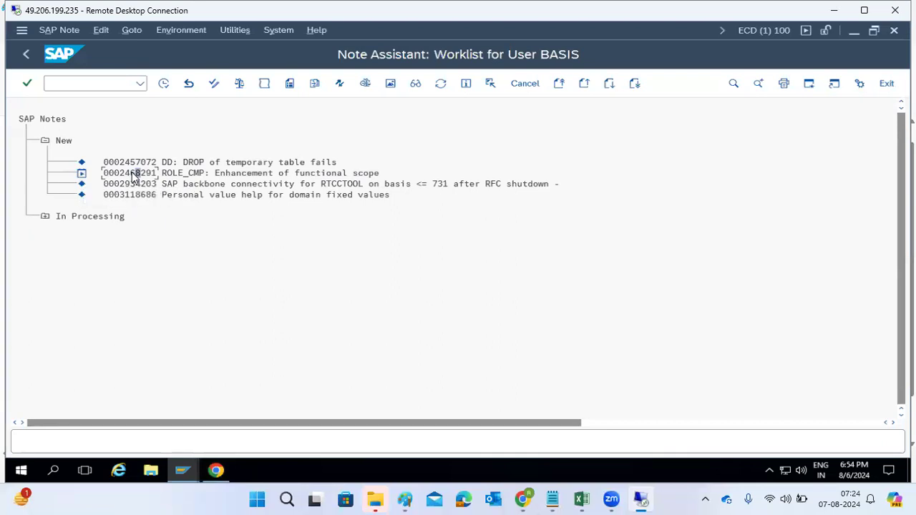
# Step: Start implementing note 2468291 and open the manual pre-implementation instruction document in Google Chrome
pyautogui.click(167, 87)
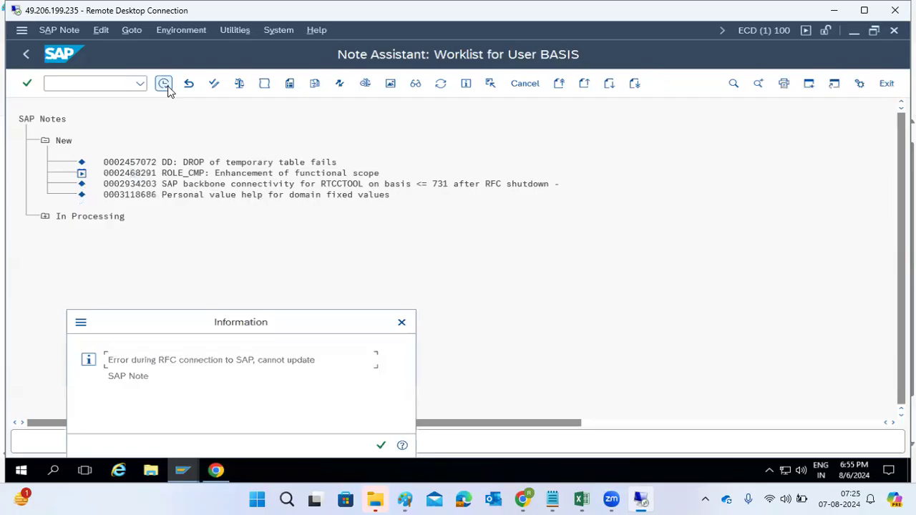
pyautogui.click(382, 444)
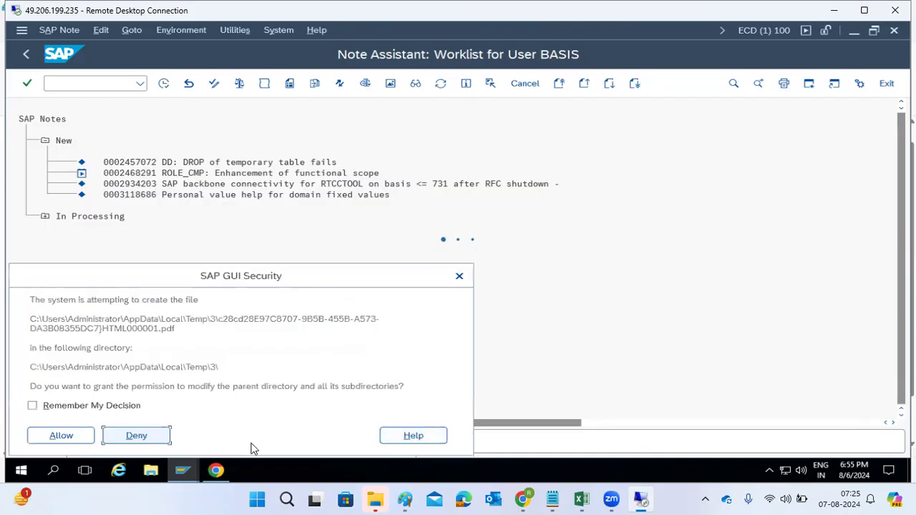
pyautogui.click(63, 437)
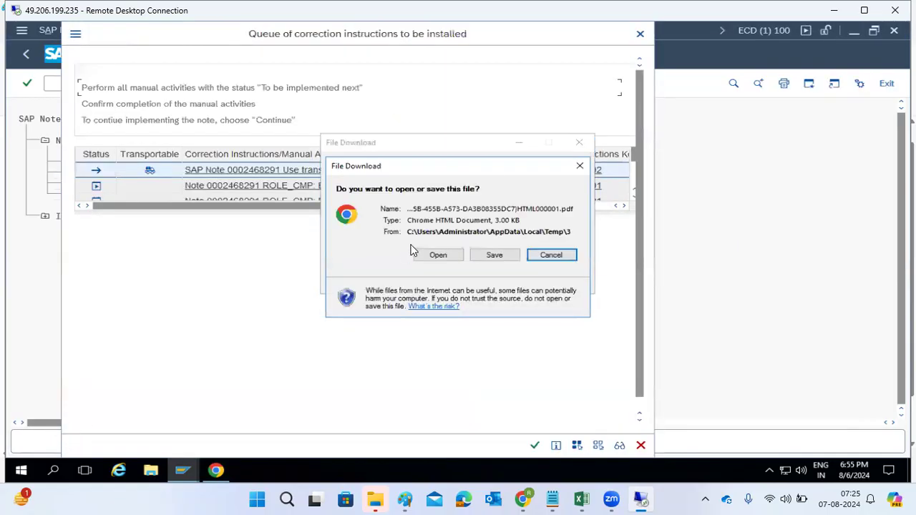
pyautogui.click(440, 255)
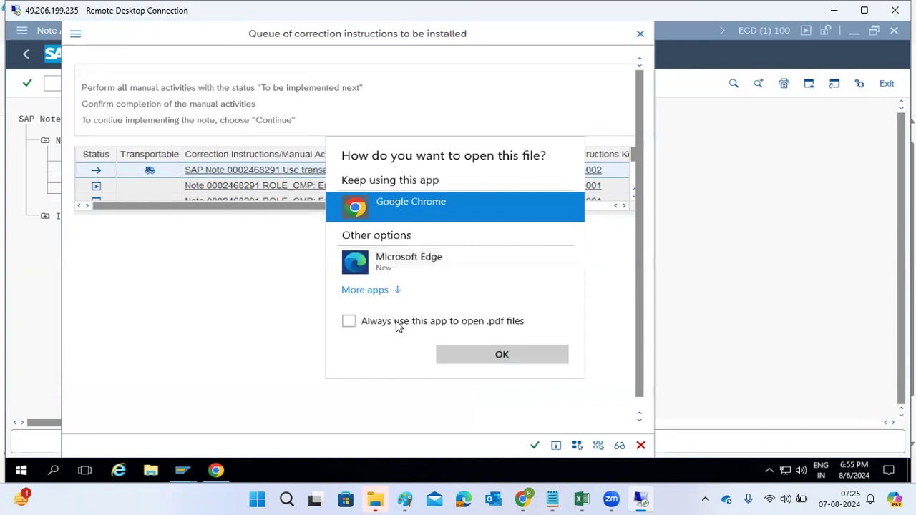
pyautogui.doubleClick(410, 208)
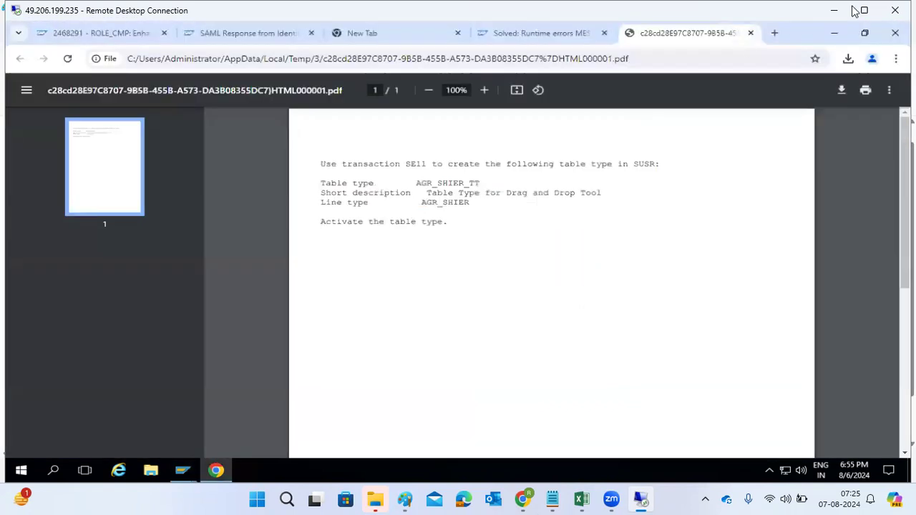
pyautogui.click(834, 32)
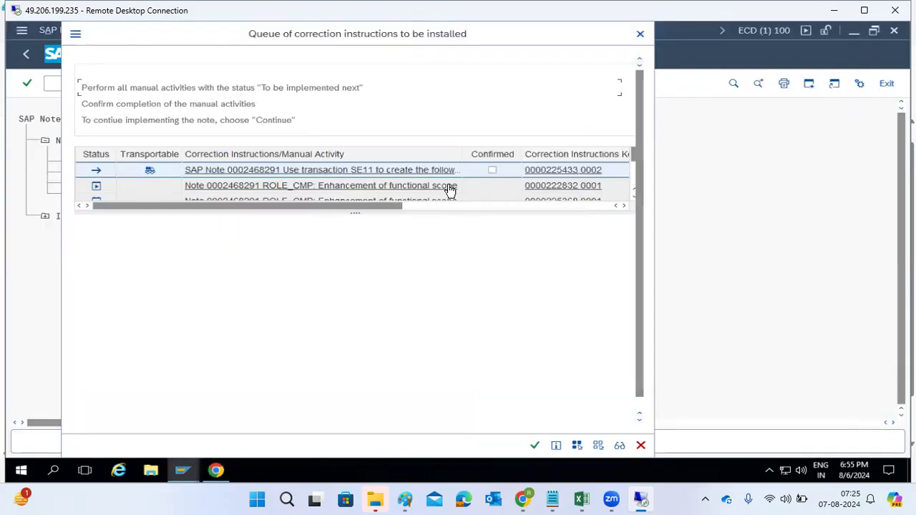
# Step: Mark the manual SE11 activity as confirmed and continue with the automatic correction instructions
pyautogui.click(493, 169)
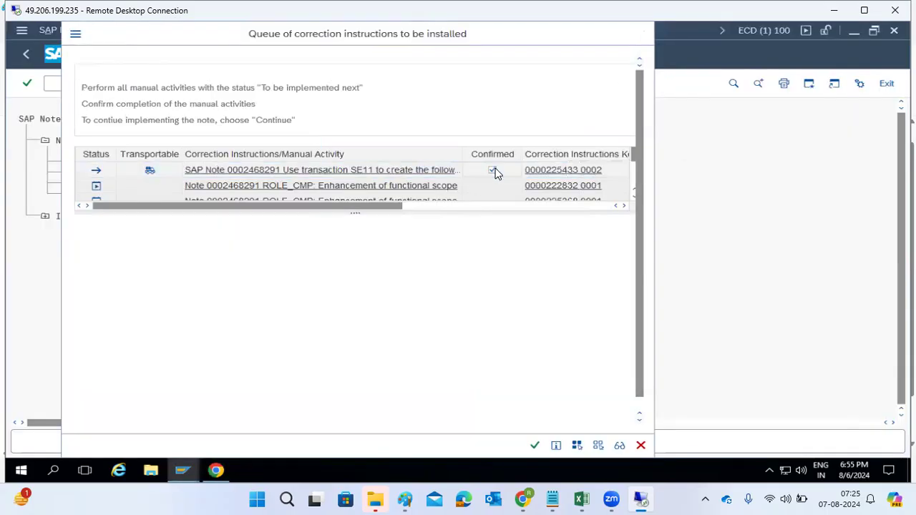
pyautogui.click(535, 446)
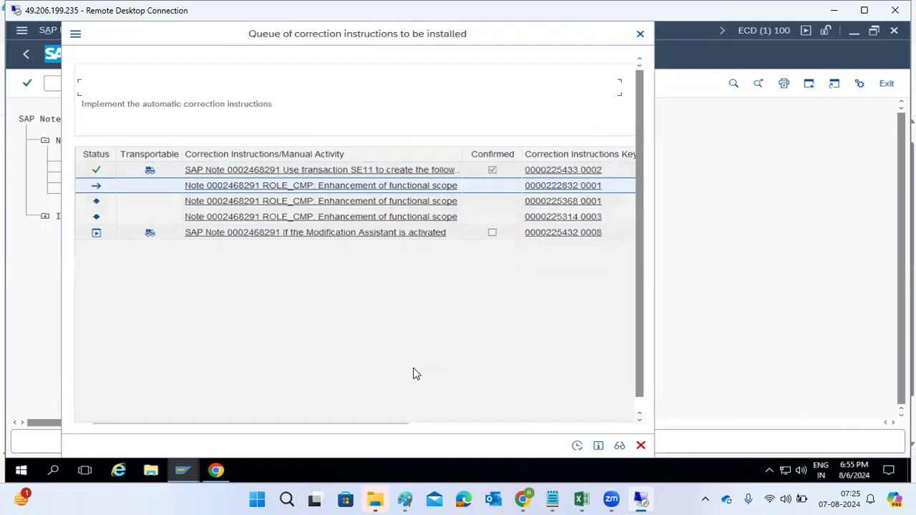
pyautogui.click(577, 445)
pyautogui.click(232, 389)
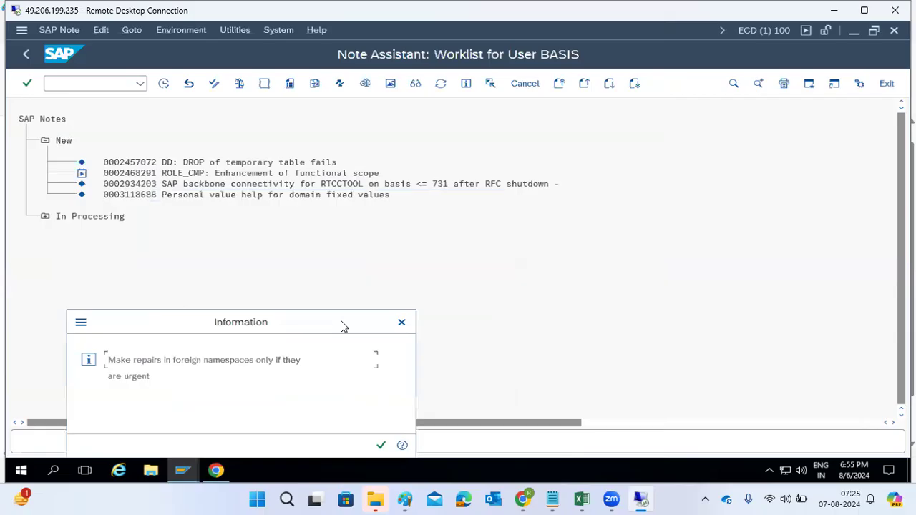
pyautogui.click(380, 446)
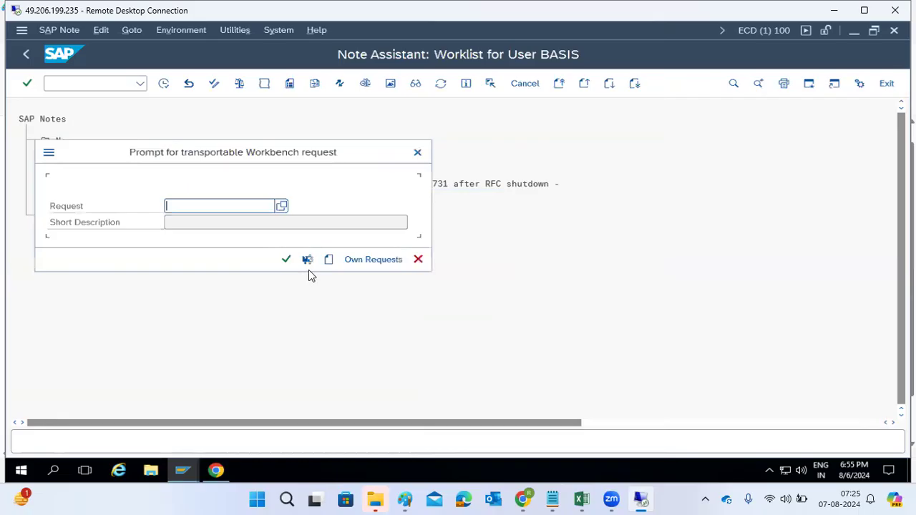
# Step: Create a new workbench request with short description "NOTE -IMPLEMENTATION" and assign it to the note implementation
pyautogui.click(328, 260)
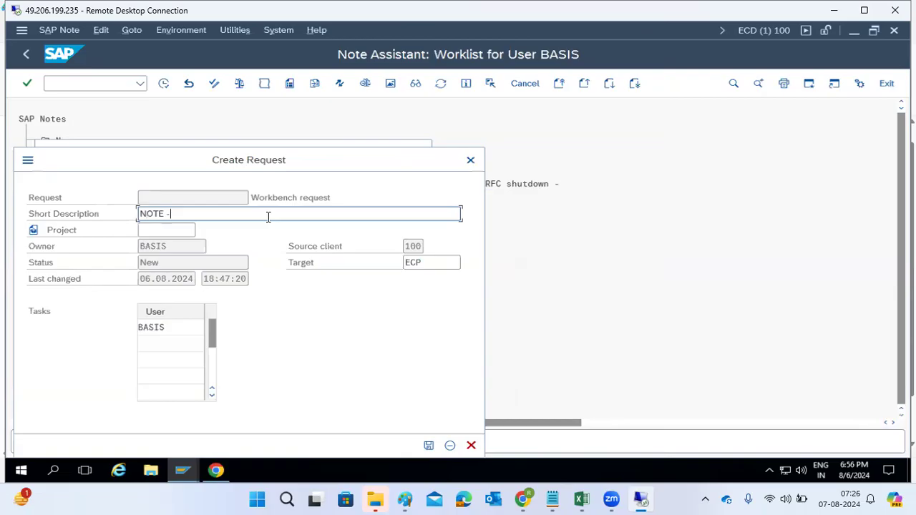
pyautogui.write('MENTATION')
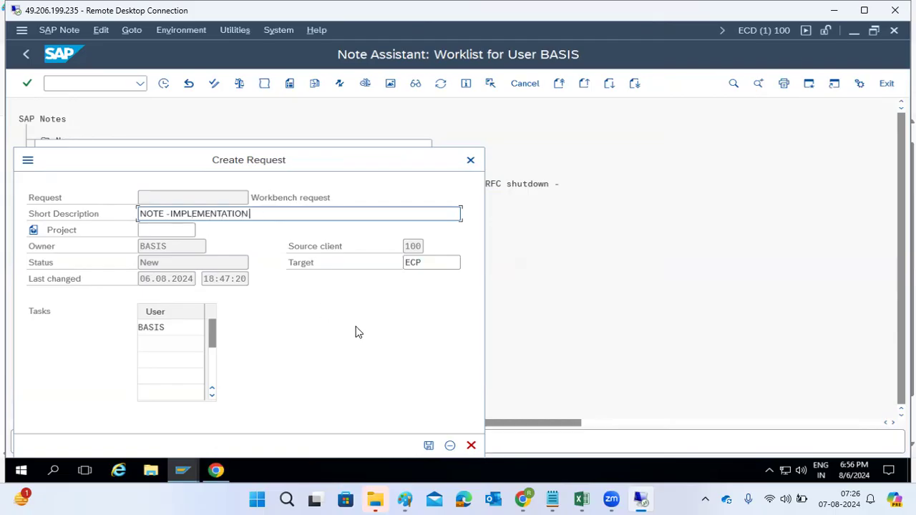
pyautogui.click(429, 446)
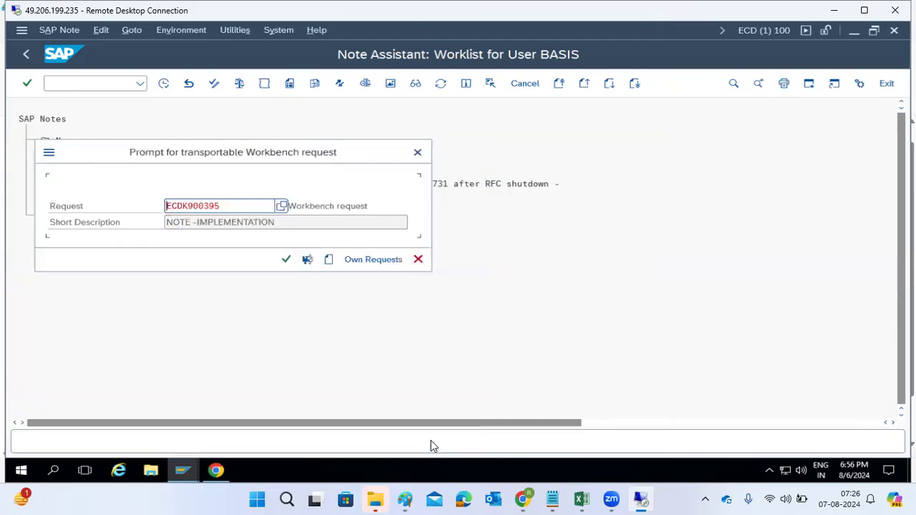
pyautogui.moveTo(231, 204); pyautogui.dragTo(141, 204)
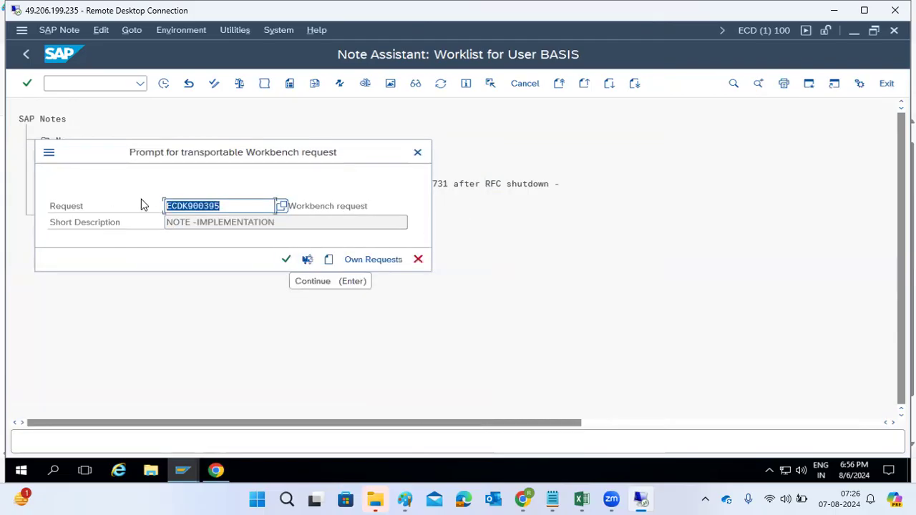
pyautogui.click(283, 259)
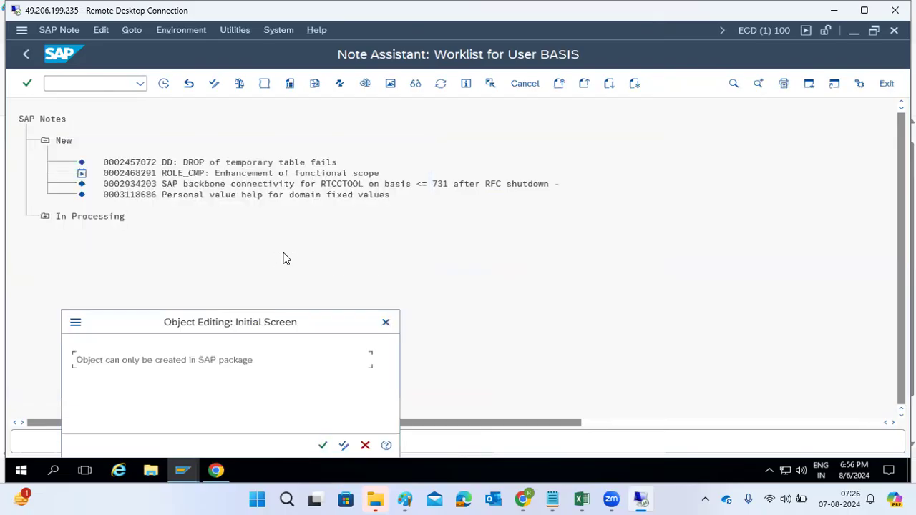
pyautogui.click(323, 446)
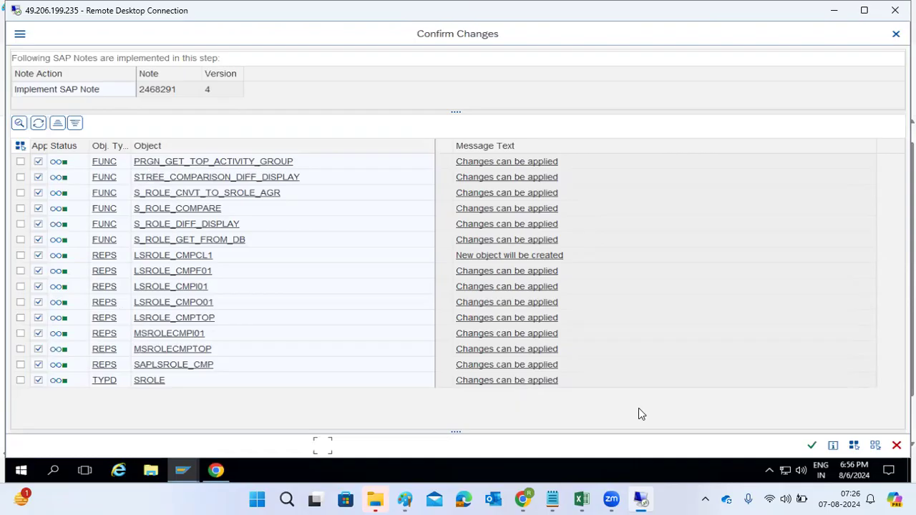
# Step: Confirm the listed object changes and activate the inactive objects
pyautogui.click(812, 447)
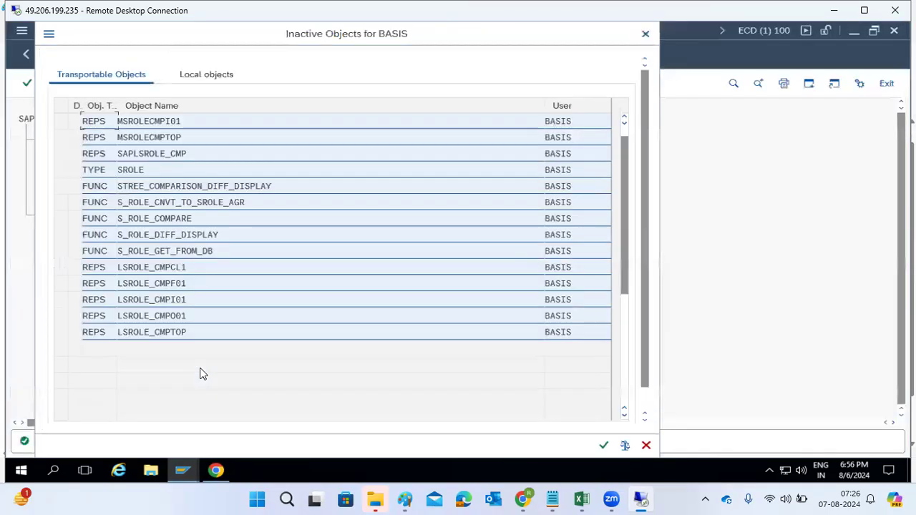
pyautogui.click(604, 445)
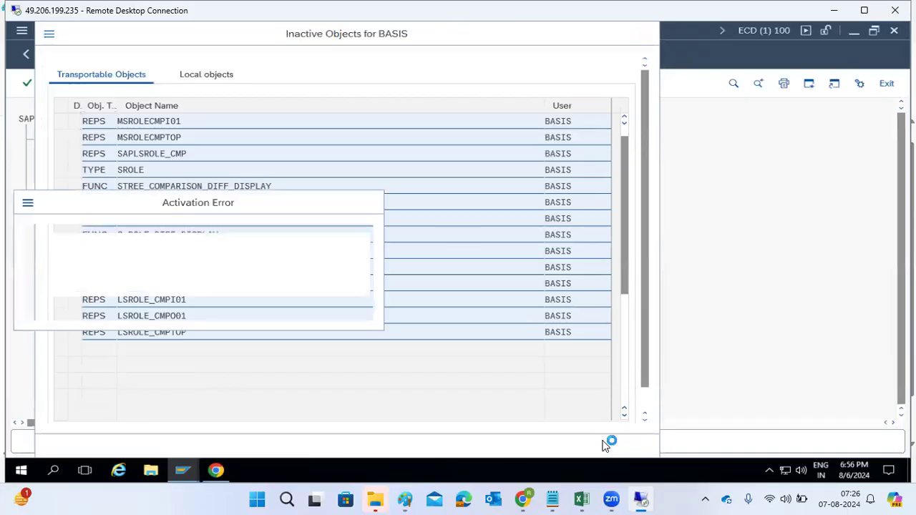
pyautogui.click(113, 306)
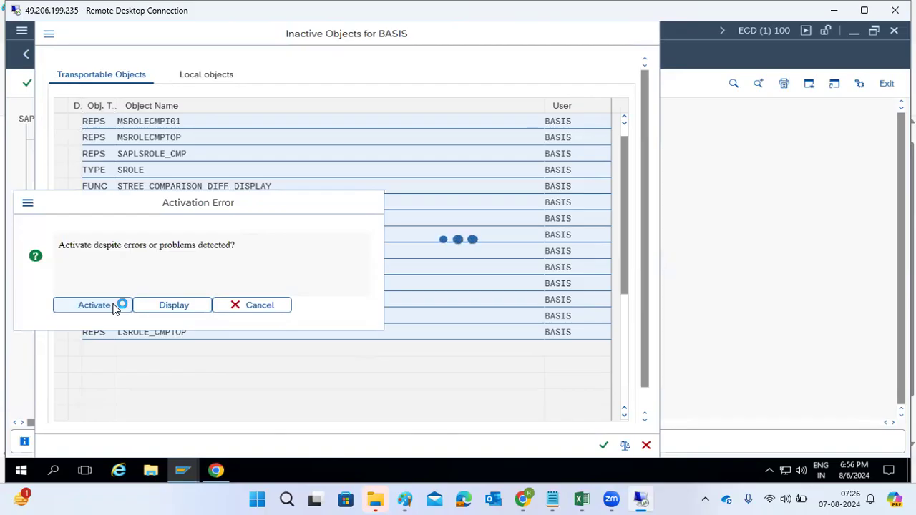
# Step: Reread the table type AGR_SHIER_TT and package SUSR details in the manual instruction PDF
pyautogui.click(215, 470)
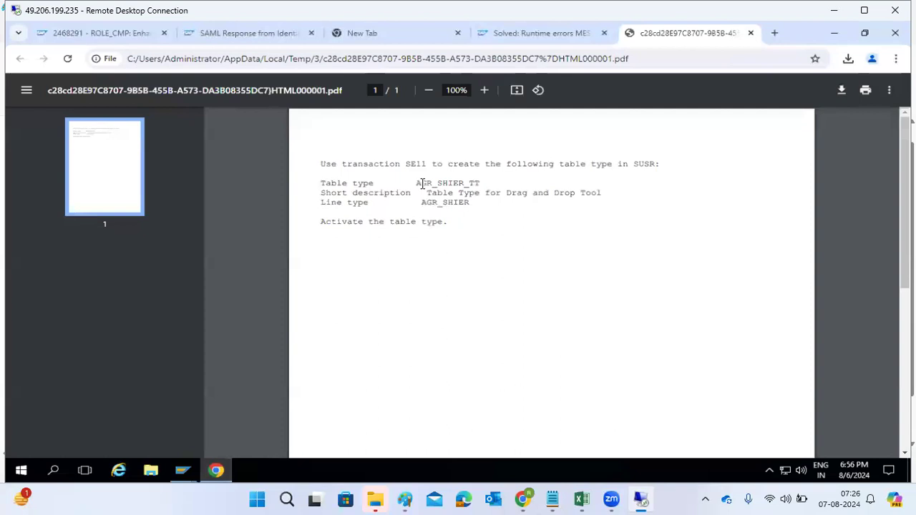
pyautogui.moveTo(417, 184); pyautogui.dragTo(465, 183)
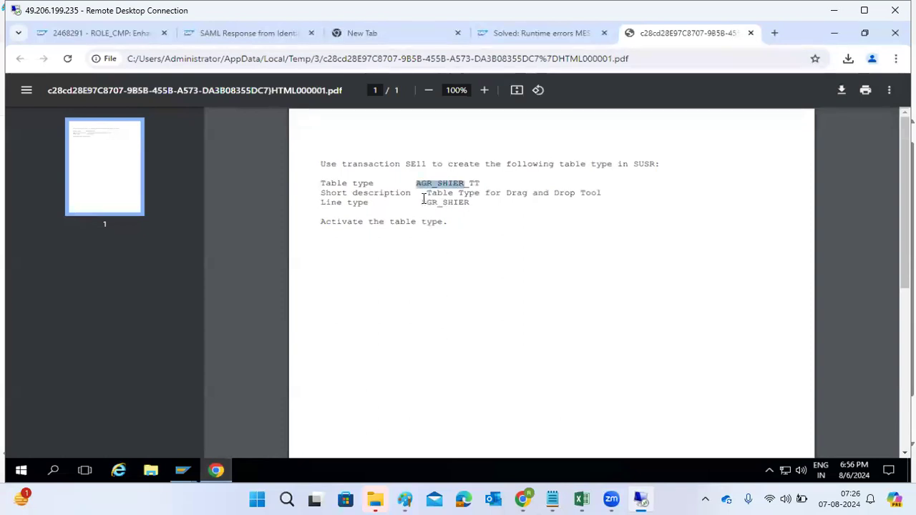
pyautogui.doubleClick(642, 166)
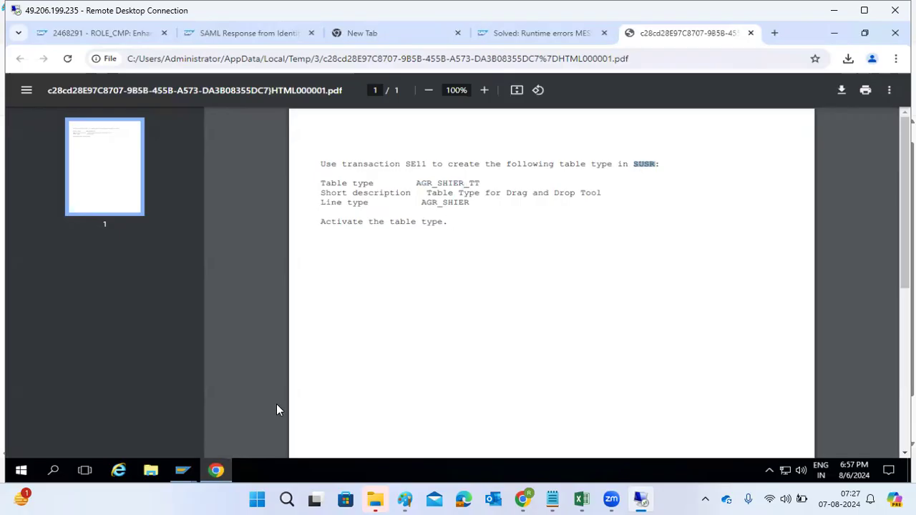
pyautogui.click(215, 471)
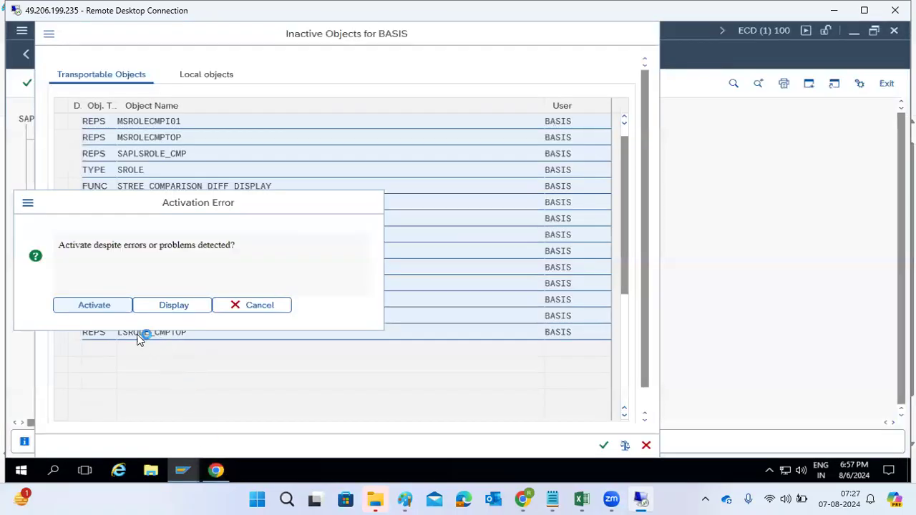
# Step: Activate the objects despite errors and open the post-implementation manual activity document
pyautogui.click(101, 309)
pyautogui.click(62, 348)
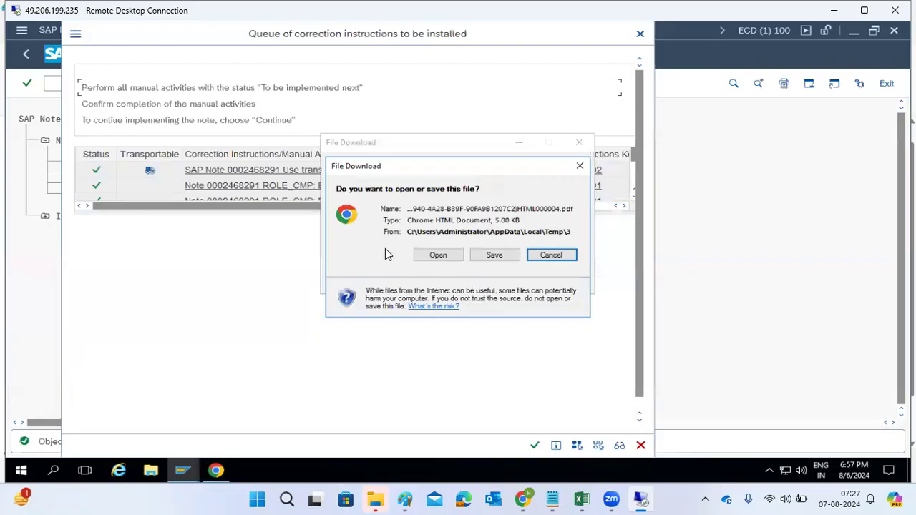
pyautogui.click(431, 256)
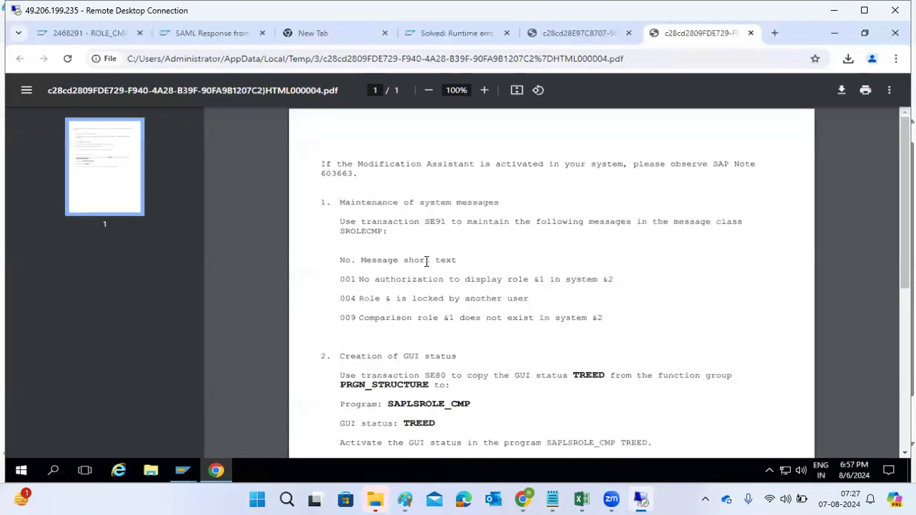
# Step: Read the SE91 message and SE80 GUI status instructions, then return to the correction instruction queue
pyautogui.scroll(-1, 426, 262)
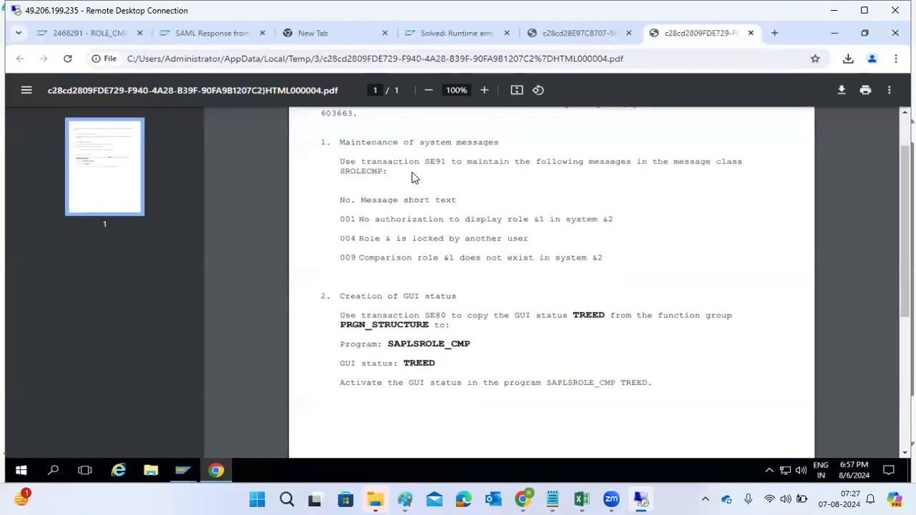
pyautogui.moveTo(410, 162); pyautogui.dragTo(478, 282)
pyautogui.scroll(-4, 478, 281)
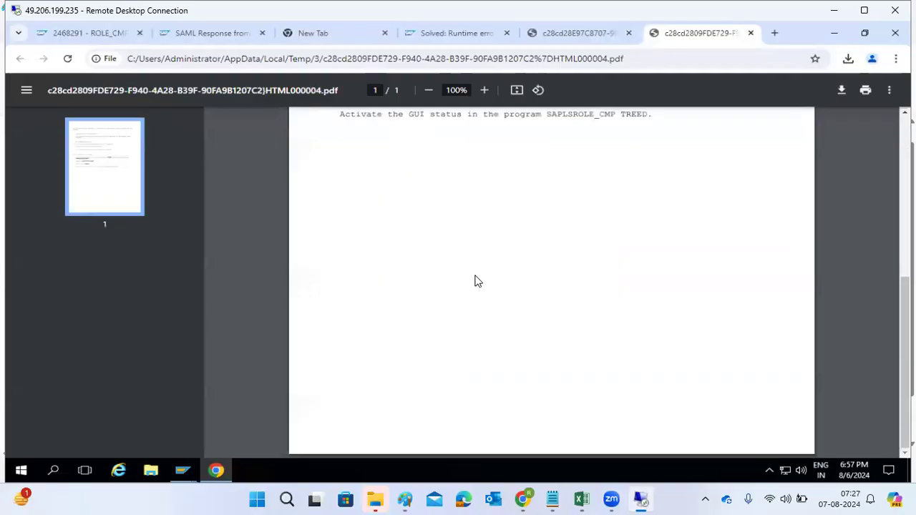
pyautogui.scroll(5, 477, 280)
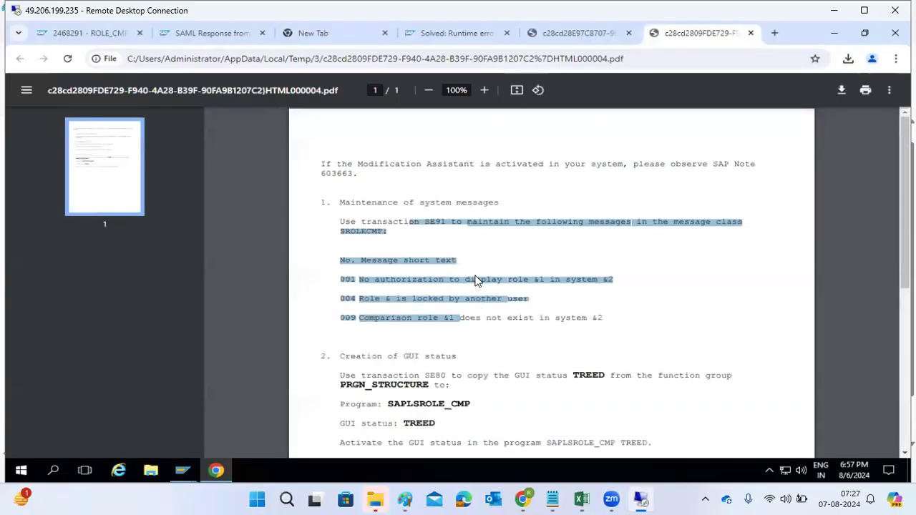
pyautogui.click(834, 32)
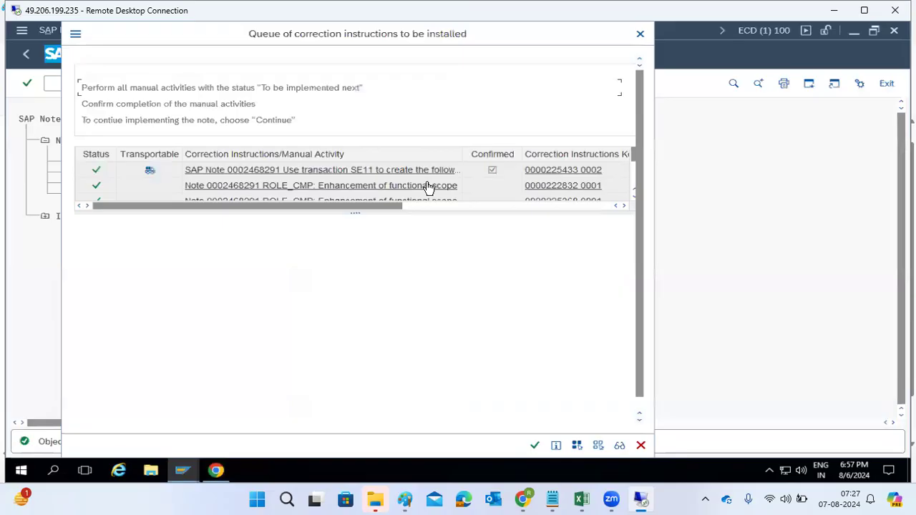
pyautogui.scroll(-1, 425, 188)
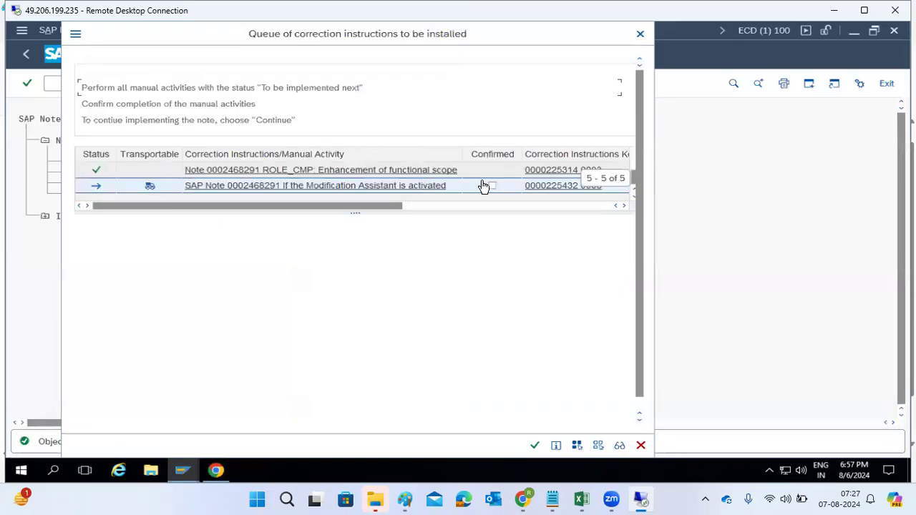
# Step: Continue the correction instruction queue to finish implementing the note, and expand the In Processing notes in the worklist
pyautogui.click(535, 445)
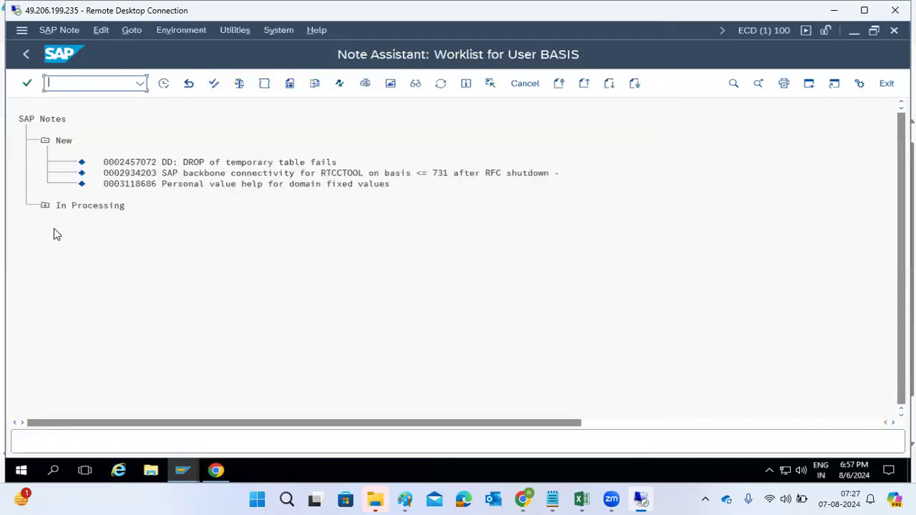
pyautogui.click(45, 205)
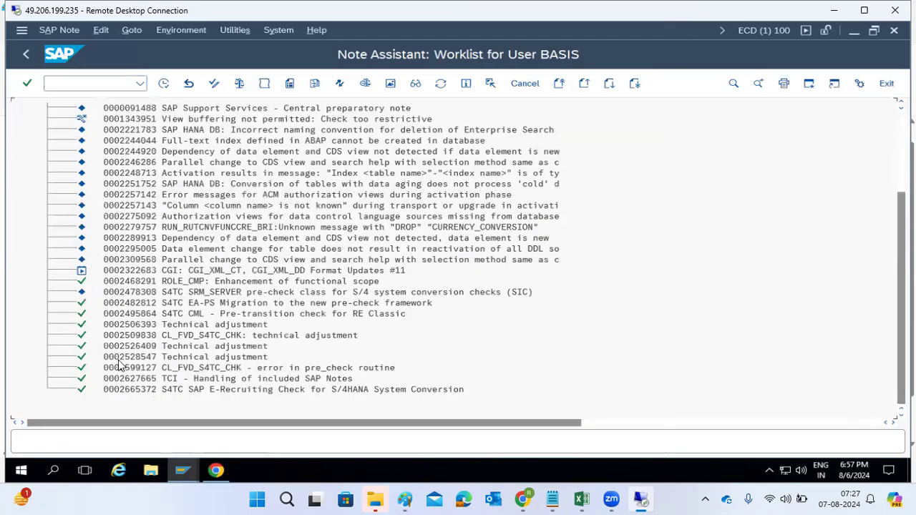
# Step: Copy the note number 2468291 from the SAP for Me page and look it up in the Note Browser
pyautogui.click(215, 470)
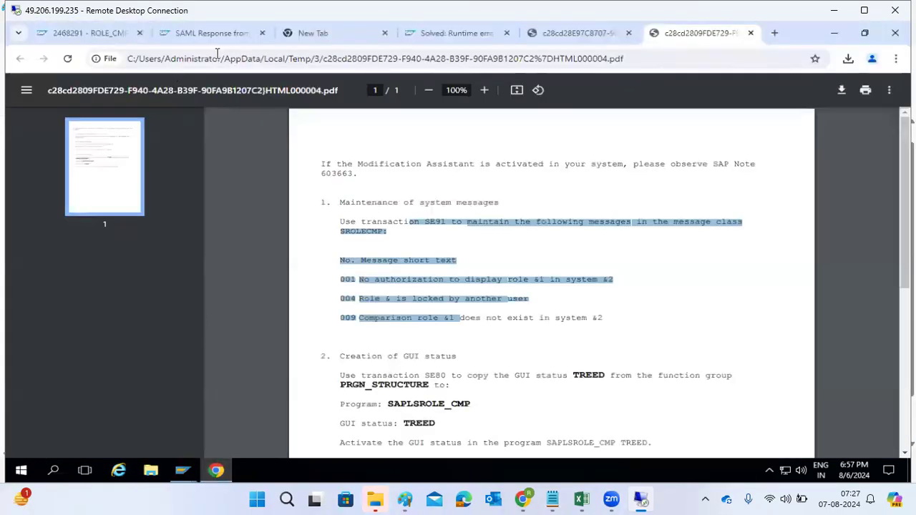
pyautogui.click(454, 33)
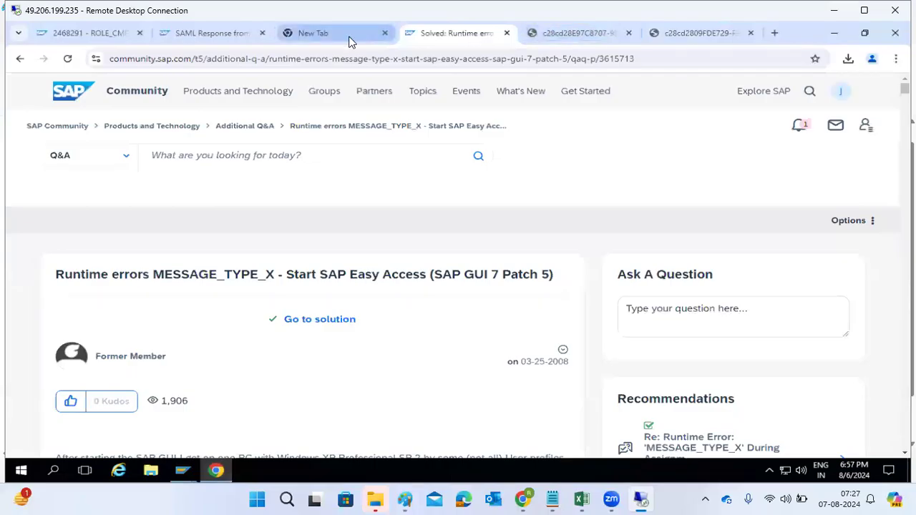
pyautogui.click(98, 33)
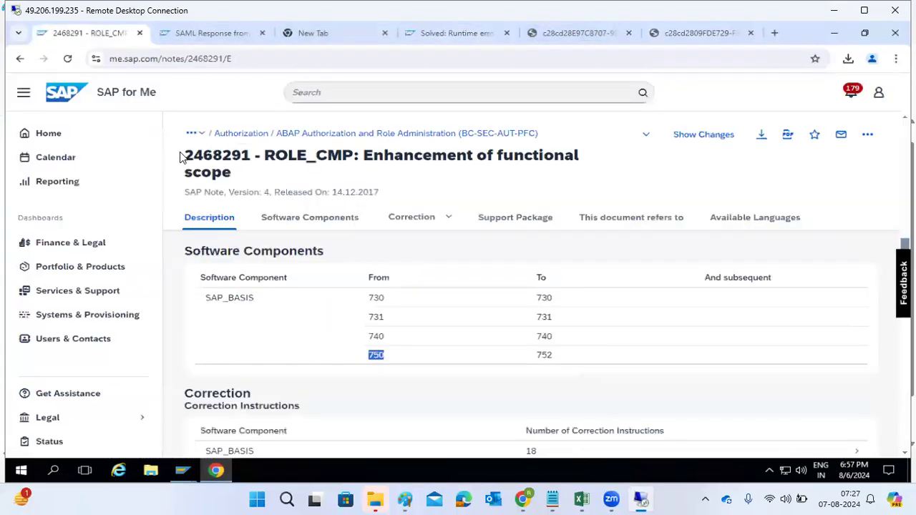
pyautogui.moveTo(184, 156); pyautogui.dragTo(253, 158)
pyautogui.hotkey('ctrl', 'c')
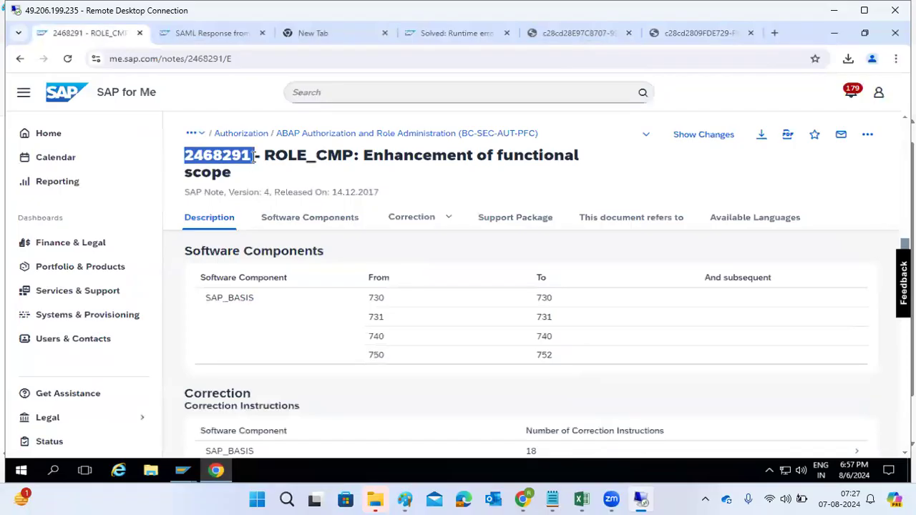
pyautogui.click(216, 470)
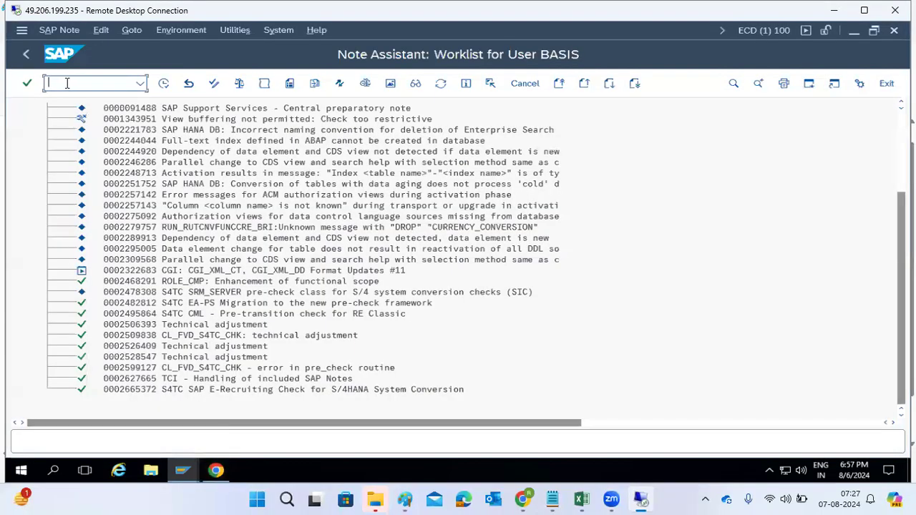
pyautogui.click(132, 30)
pyautogui.click(157, 106)
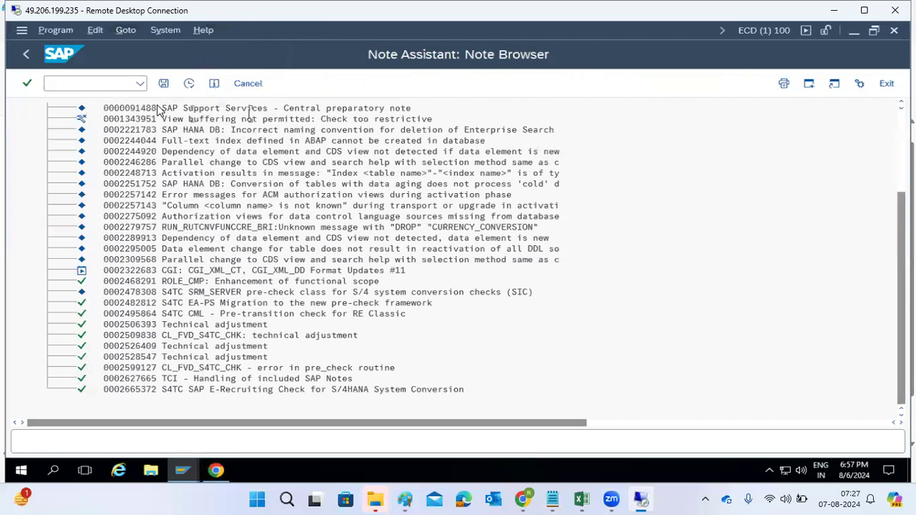
pyautogui.hotkey('ctrl', 'v')
pyautogui.click(188, 91)
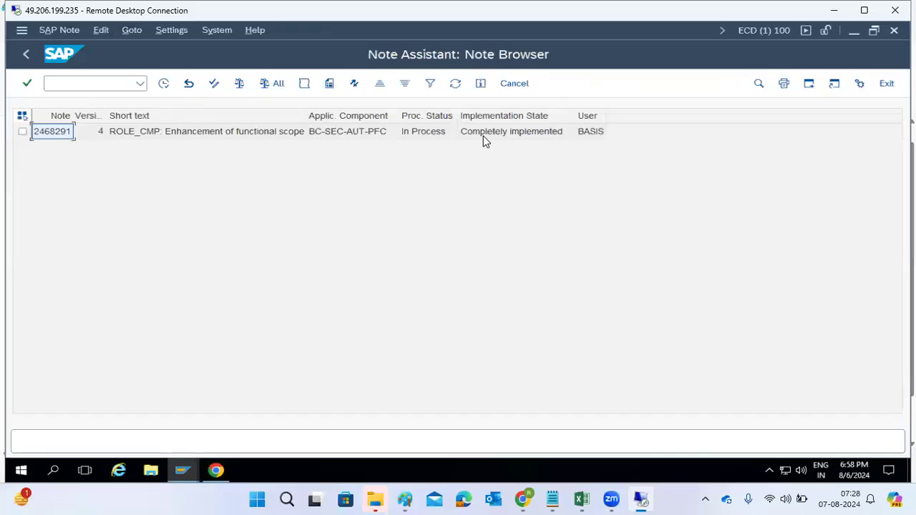
# Step: Read the note's description in the browser and select the transaction name in its symptom text
pyautogui.click(217, 469)
pyautogui.scroll(5, 363, 297)
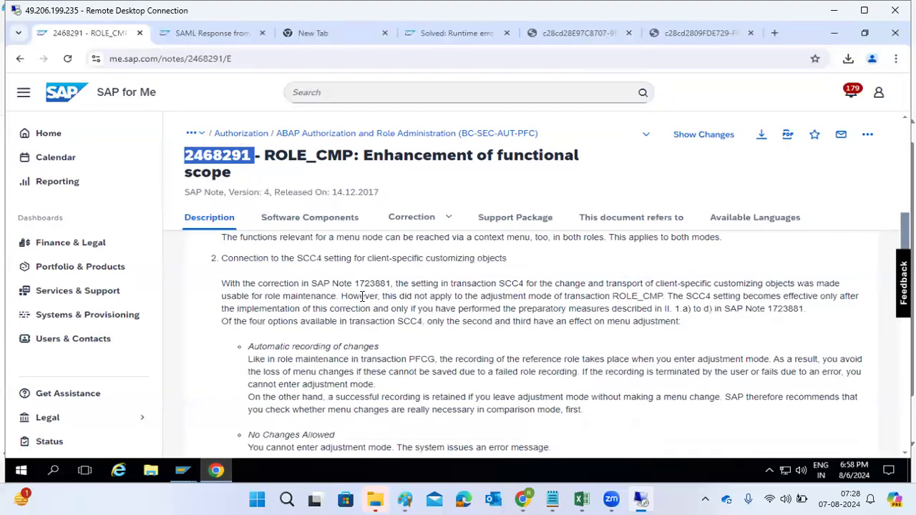
pyautogui.scroll(6, 363, 296)
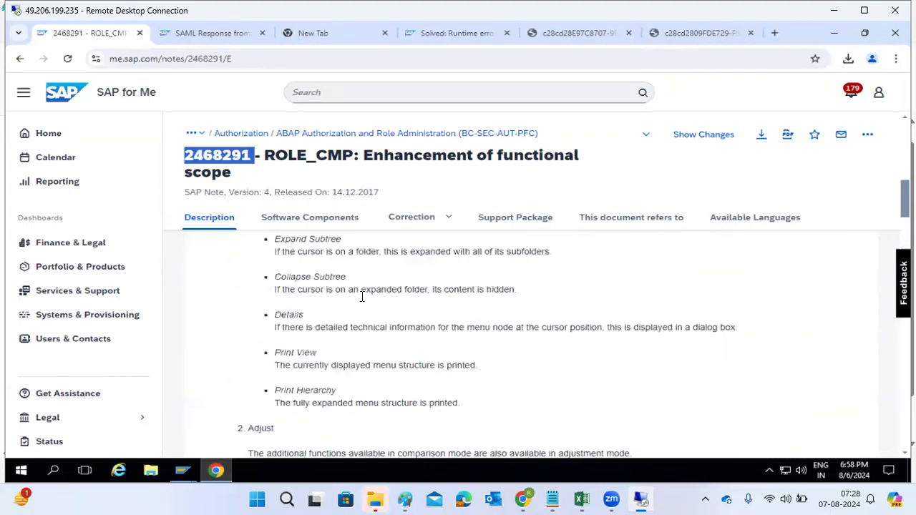
pyautogui.scroll(3, 362, 299)
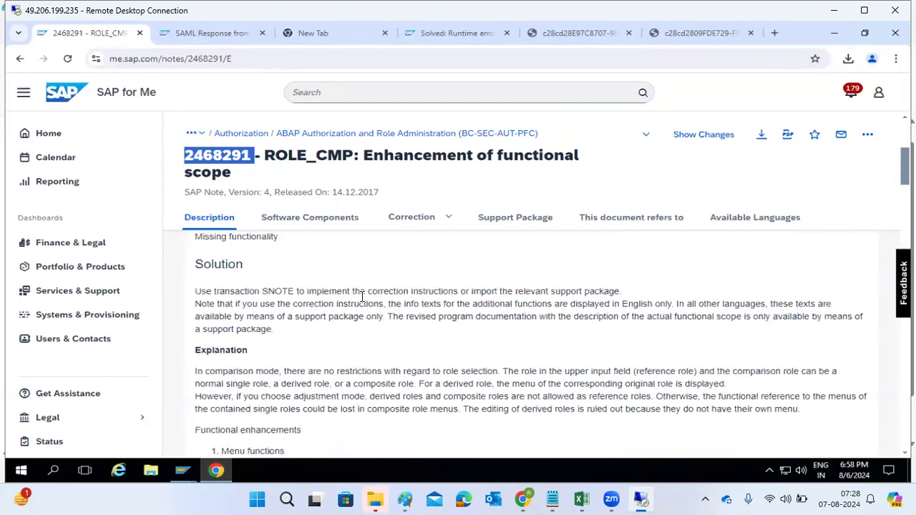
pyautogui.scroll(1, 363, 297)
pyautogui.scroll(-3, 363, 299)
pyautogui.scroll(3, 363, 302)
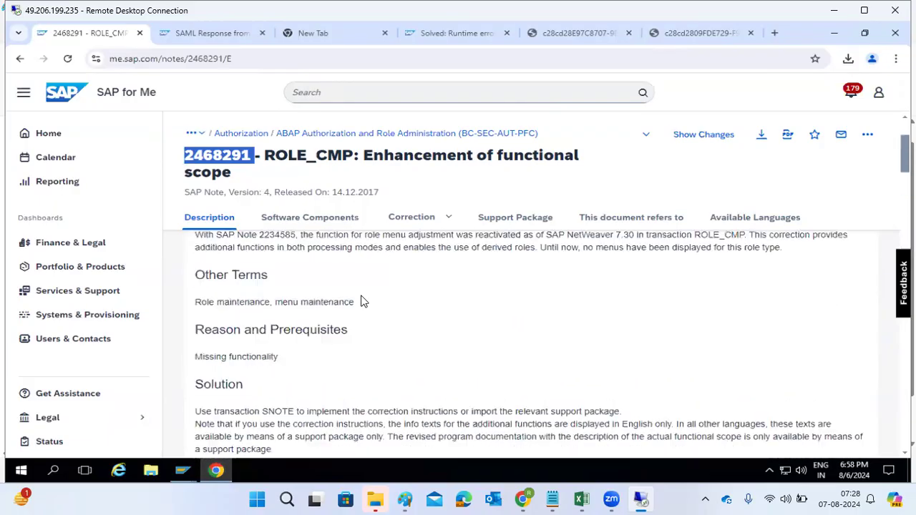
pyautogui.moveTo(693, 236); pyautogui.dragTo(711, 245)
pyautogui.hotkey('ctrl', 'c')
# Step: Try to start transaction ROLE_CM by pasting it into the command field
pyautogui.click(183, 471)
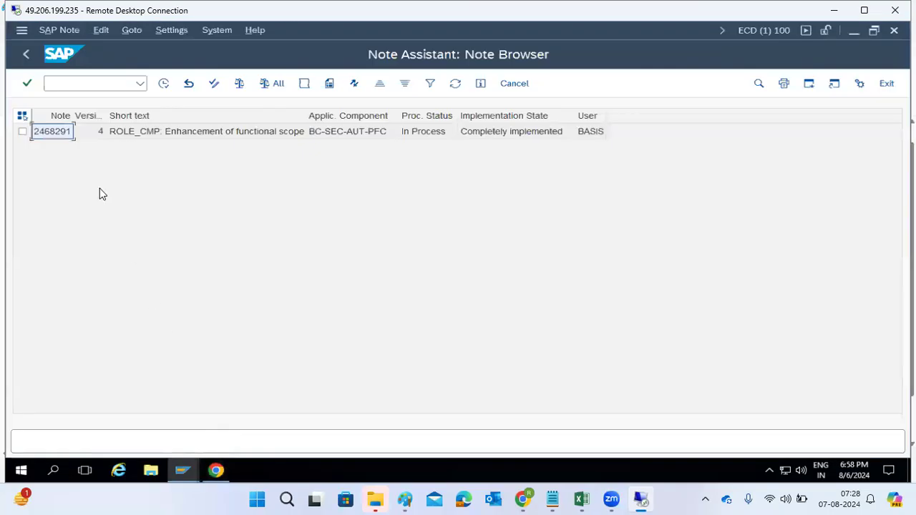
pyautogui.click(63, 84)
pyautogui.write('/n')
pyautogui.hotkey('ctrl', 'v')
pyautogui.press('Return')
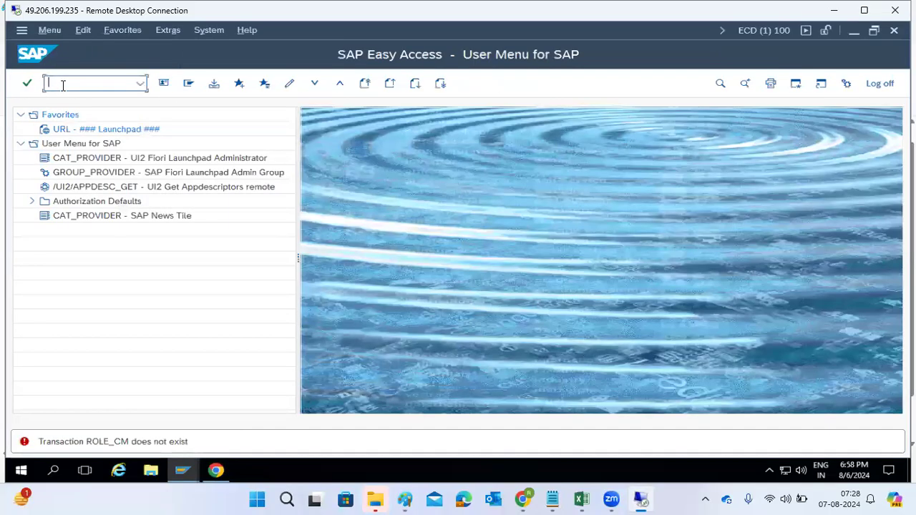
# Step: Start transaction ROLE_CMP by correcting the previous entry from the command history
pyautogui.click(217, 471)
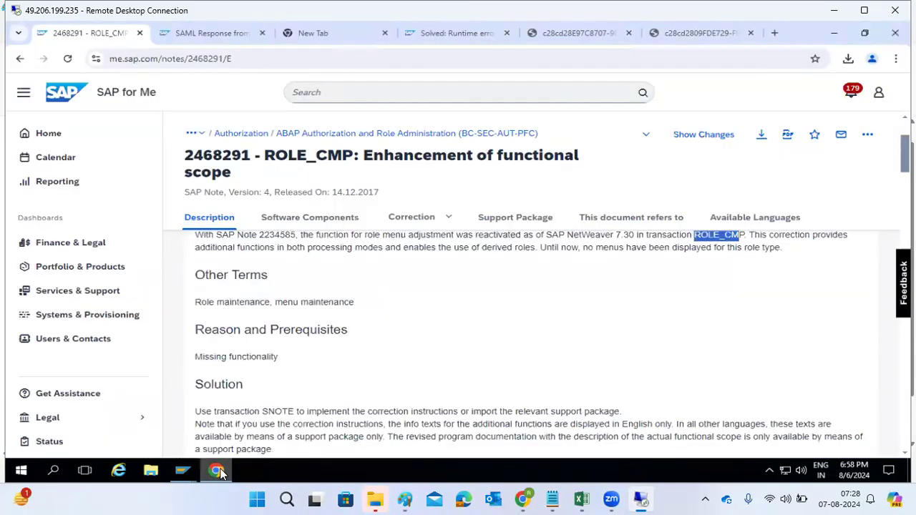
pyautogui.click(218, 471)
pyautogui.click(140, 83)
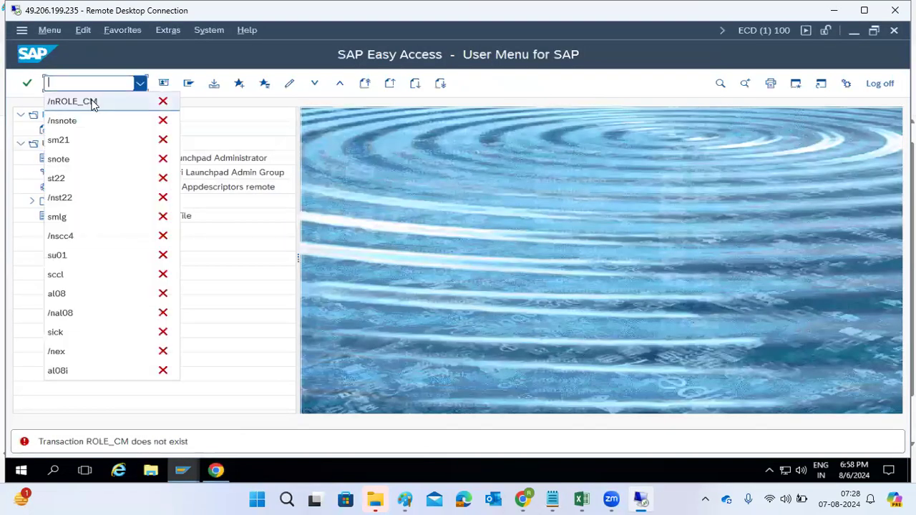
pyautogui.click(92, 101)
pyautogui.press('End')
pyautogui.write('P')
pyautogui.press('Return')
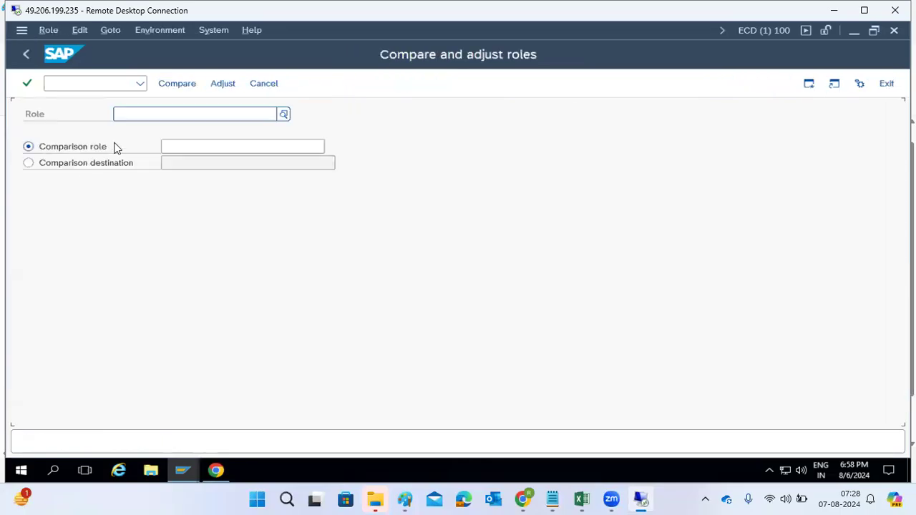
# Step: Examine the role, comparison role and comparison destination options on the Compare and adjust roles screen, then leave it
pyautogui.click(147, 115)
pyautogui.click(216, 471)
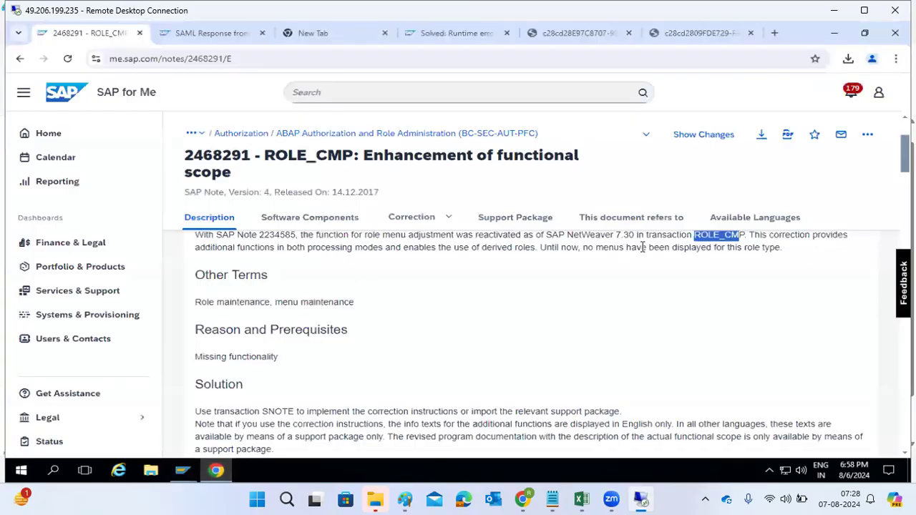
pyautogui.doubleClick(722, 237)
pyautogui.click(183, 470)
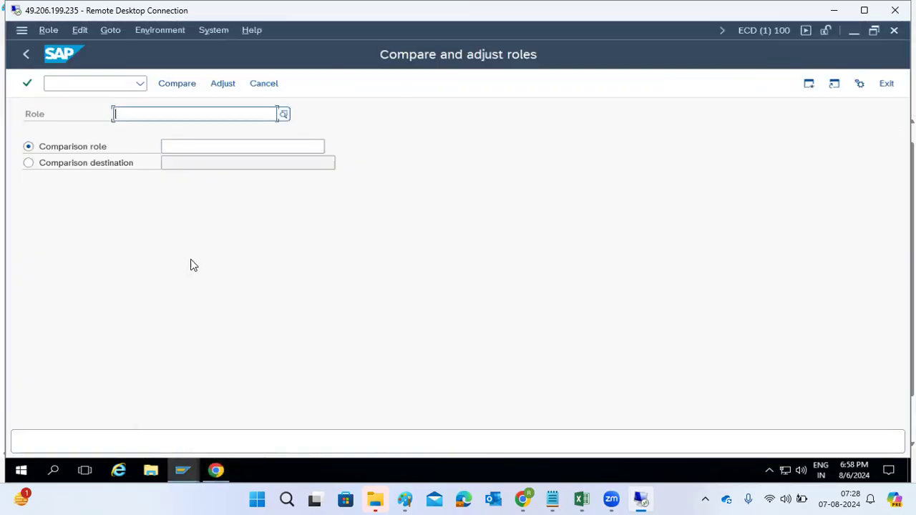
pyautogui.click(85, 163)
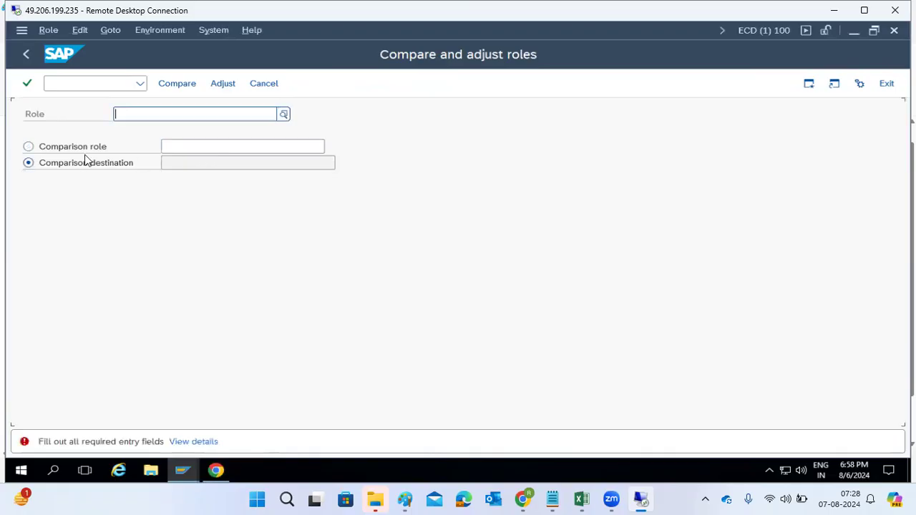
pyautogui.click(98, 149)
pyautogui.click(172, 146)
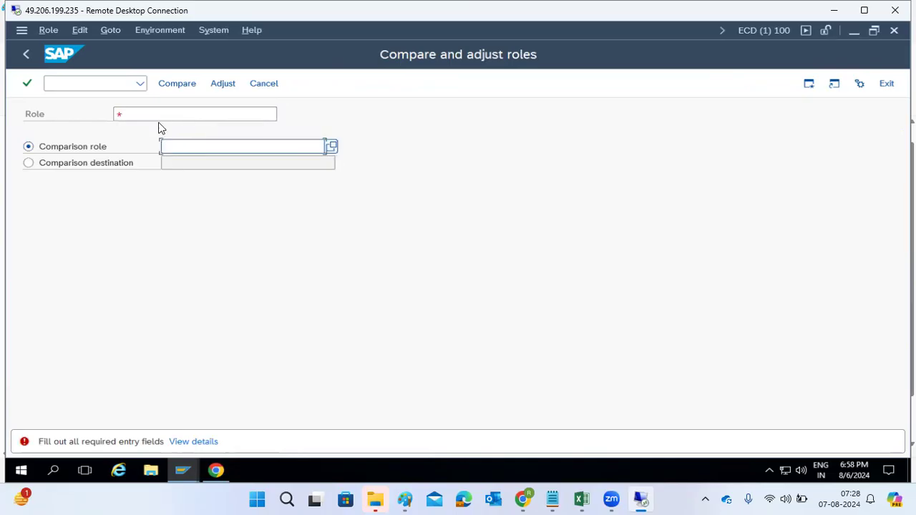
pyautogui.click(25, 57)
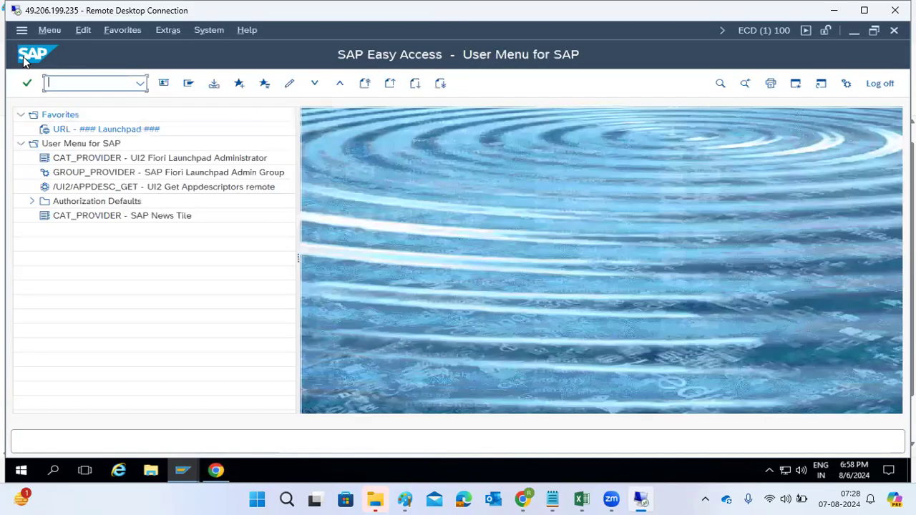
# Step: Review the description, correction instructions and referenced notes of SAP Note 2468291 in the browser
pyautogui.click(216, 471)
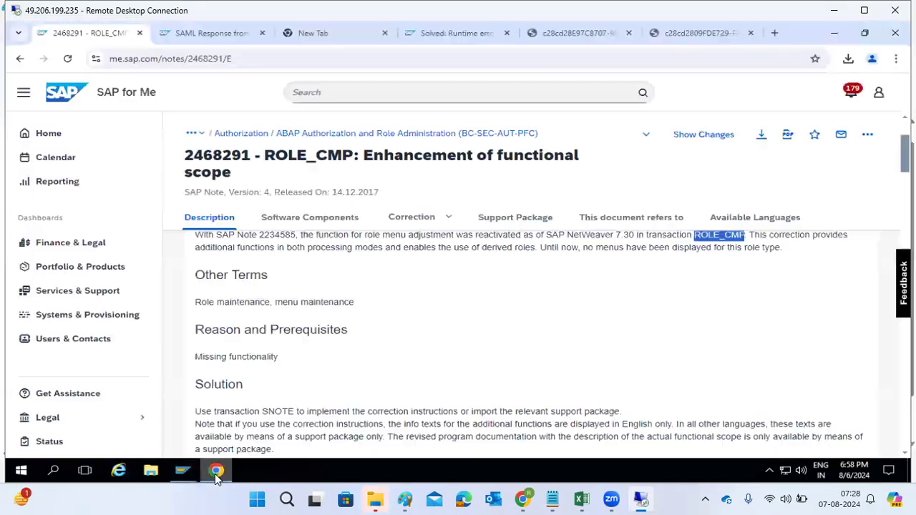
pyautogui.scroll(2, 405, 365)
pyautogui.scroll(-5, 412, 368)
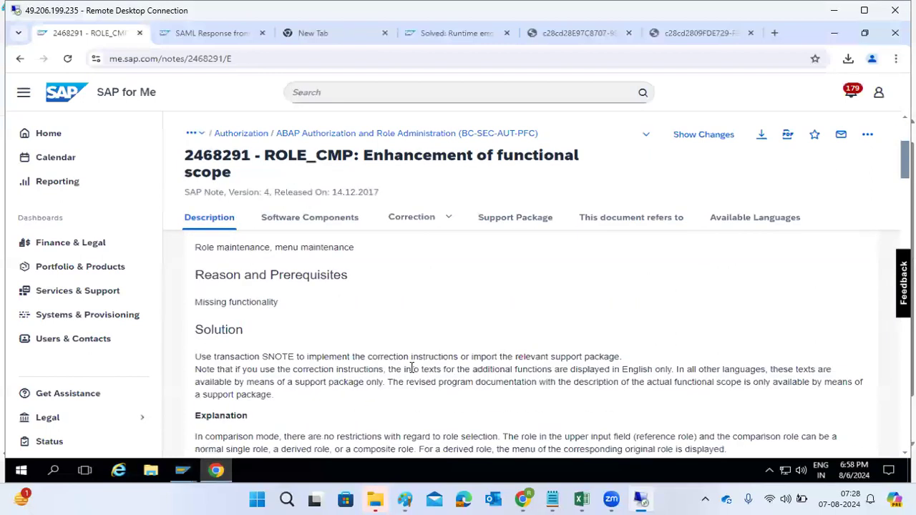
pyautogui.scroll(-1, 412, 369)
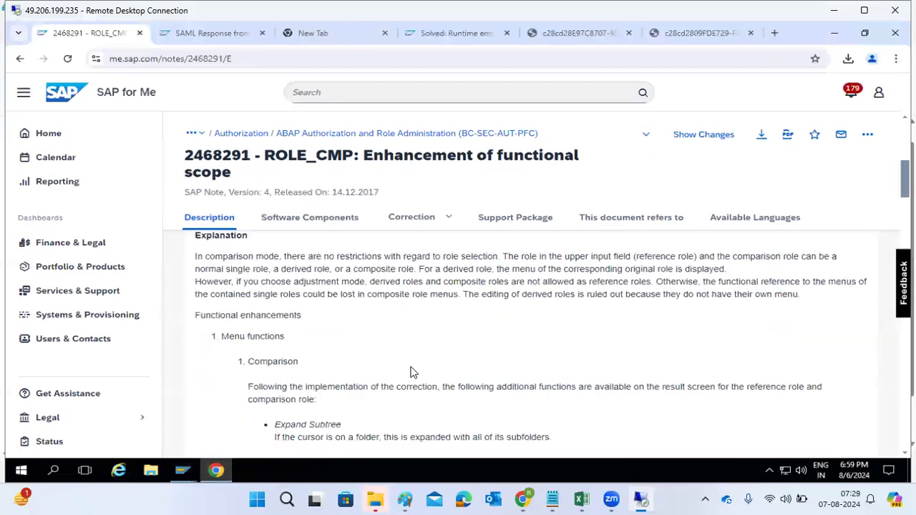
pyautogui.scroll(-10, 410, 371)
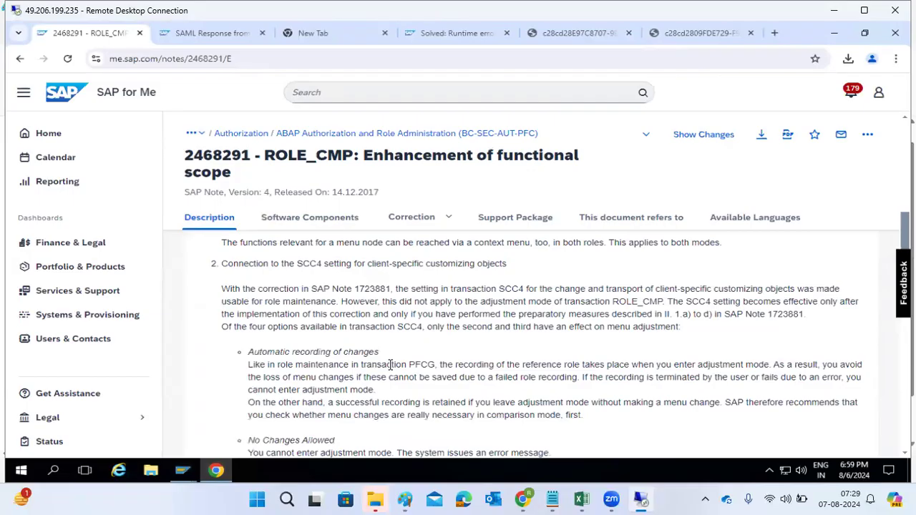
pyautogui.scroll(-10, 390, 366)
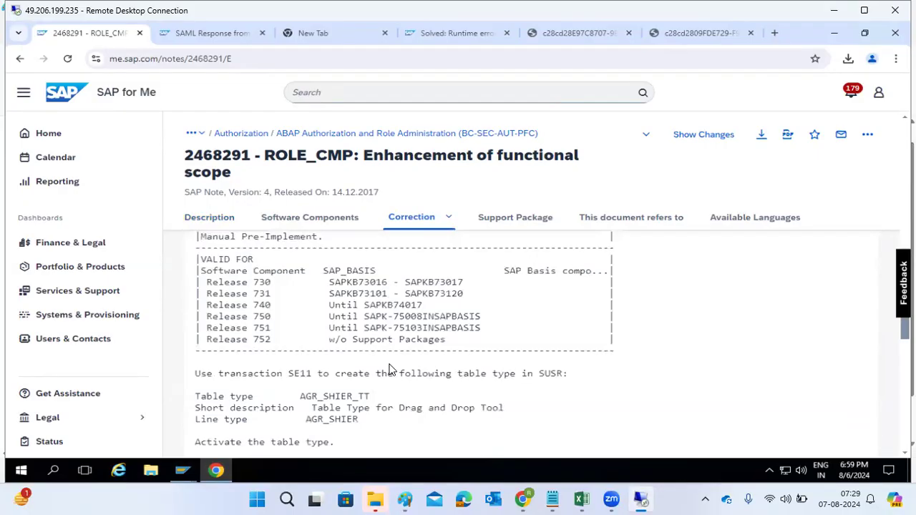
pyautogui.scroll(-15, 390, 370)
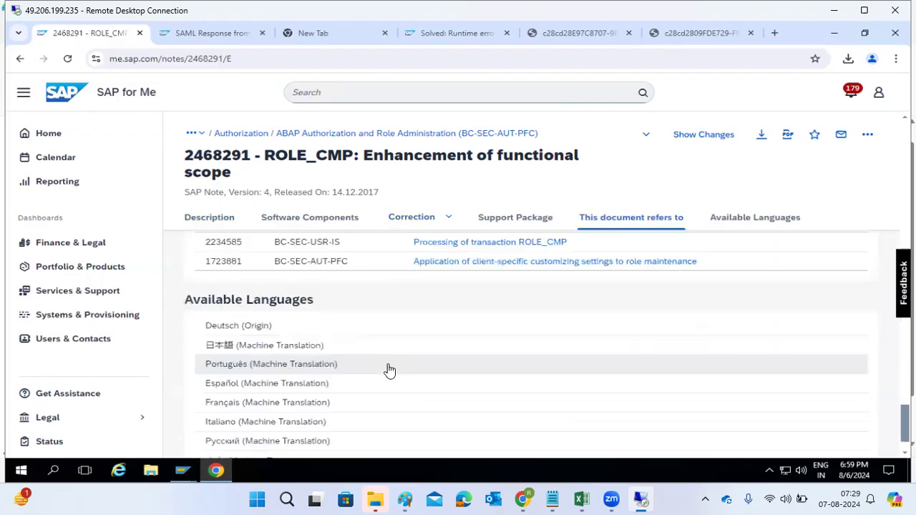
pyautogui.scroll(-2, 389, 371)
pyautogui.scroll(15, 389, 370)
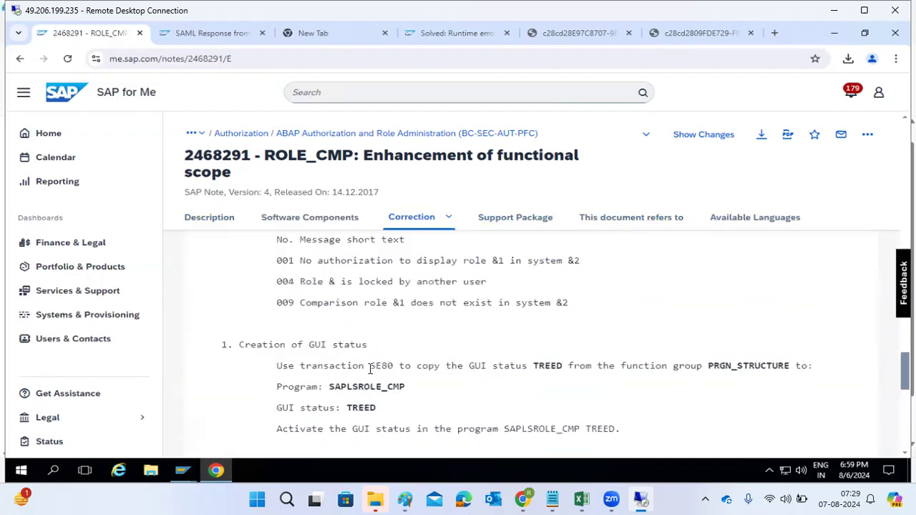
pyautogui.moveTo(370, 366); pyautogui.dragTo(391, 413)
pyautogui.moveTo(268, 344); pyautogui.dragTo(318, 366)
pyautogui.click(379, 365)
pyautogui.scroll(-5, 383, 337)
pyautogui.scroll(15, 387, 331)
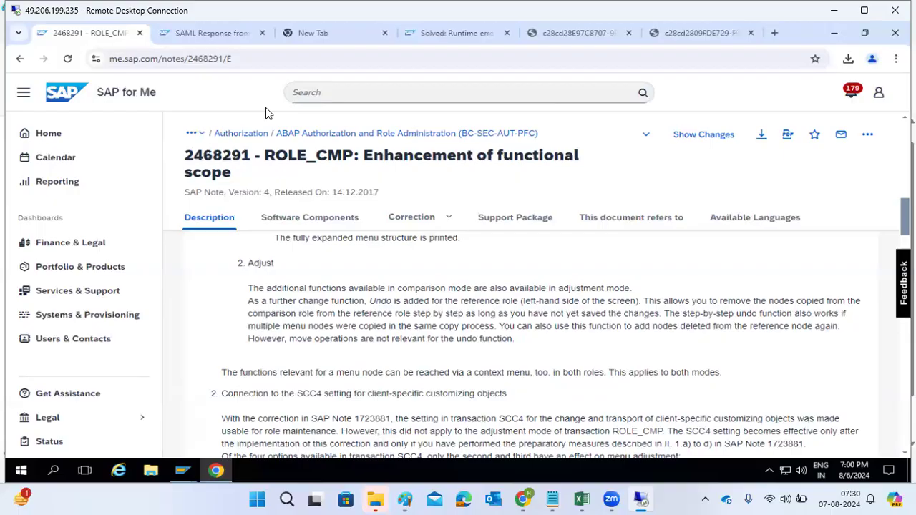
pyautogui.scroll(3, 385, 254)
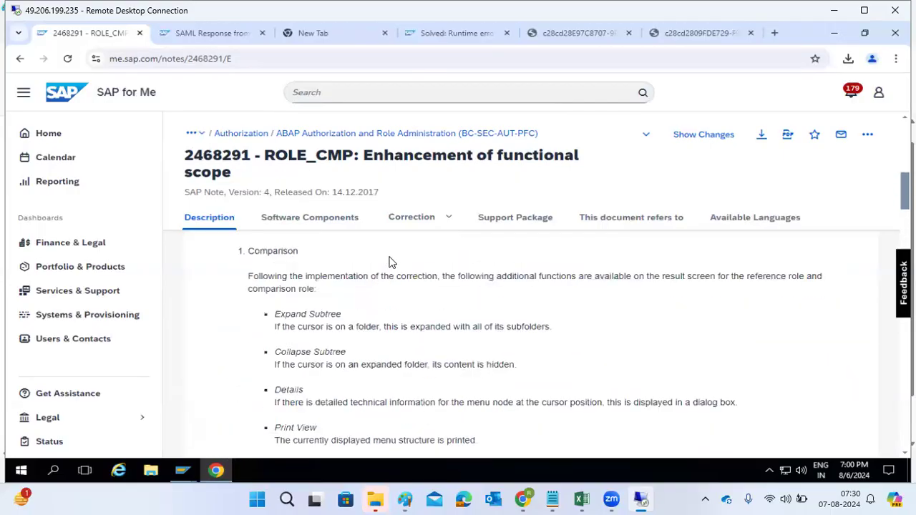
pyautogui.scroll(3, 391, 261)
pyautogui.scroll(3, 390, 259)
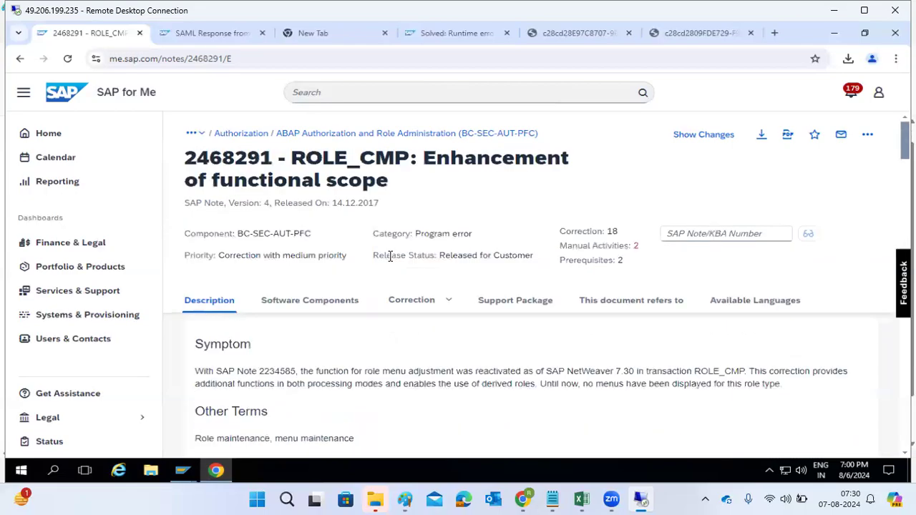
pyautogui.moveTo(293, 152); pyautogui.dragTo(396, 193)
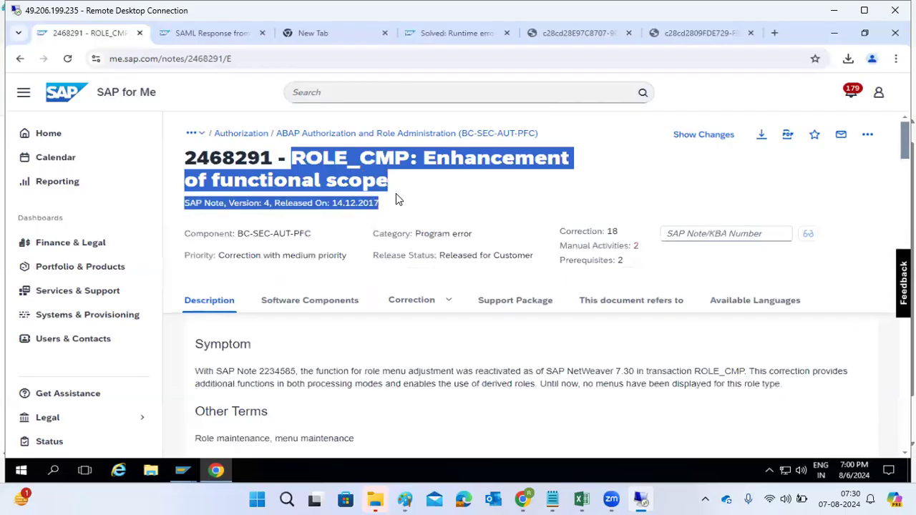
# Step: Copy the six downloaded SAR note files from the Downloads folder
pyautogui.click(215, 472)
pyautogui.click(152, 473)
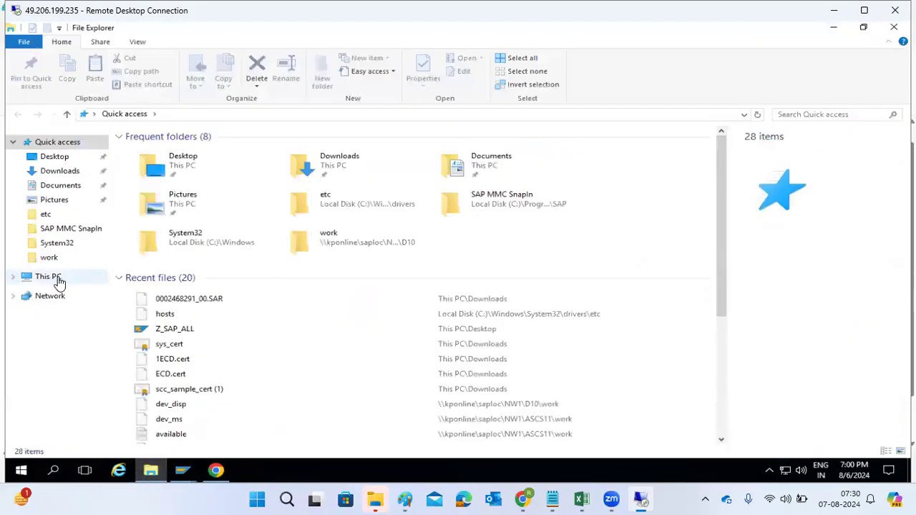
pyautogui.click(57, 279)
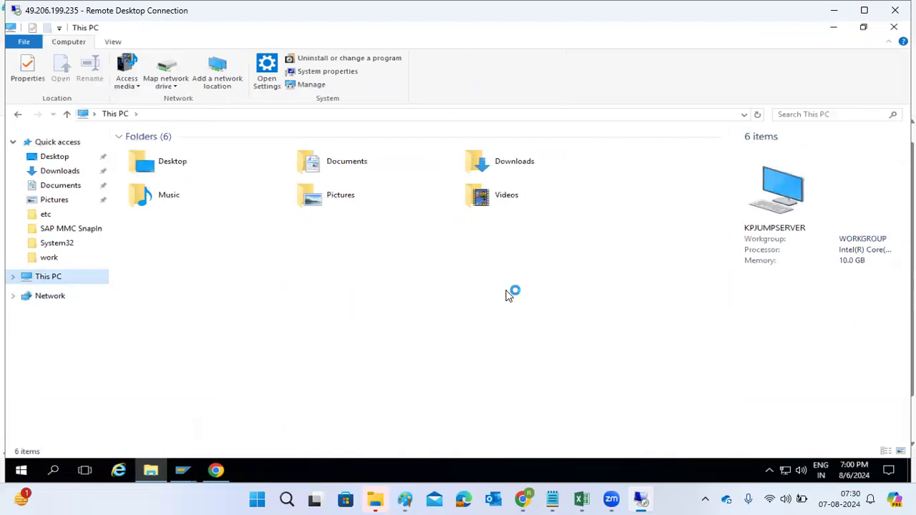
pyautogui.doubleClick(526, 252)
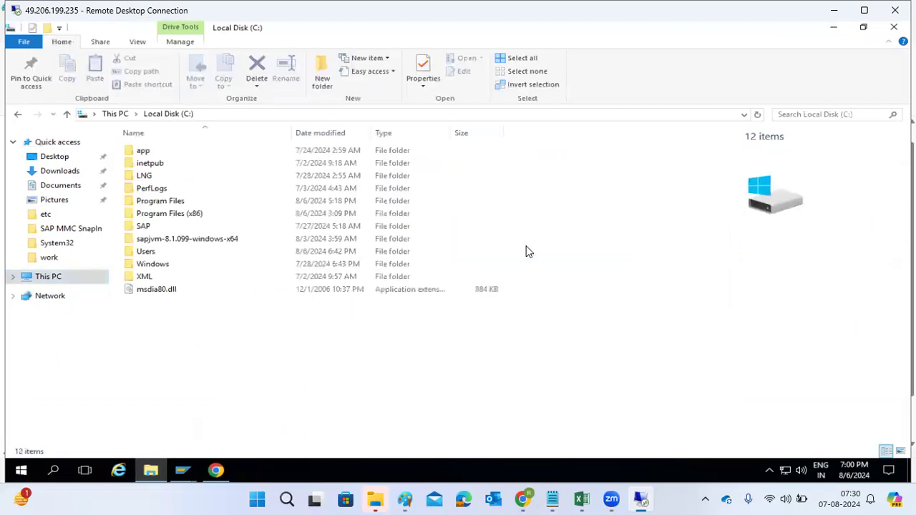
pyautogui.doubleClick(146, 228)
pyautogui.doubleClick(151, 165)
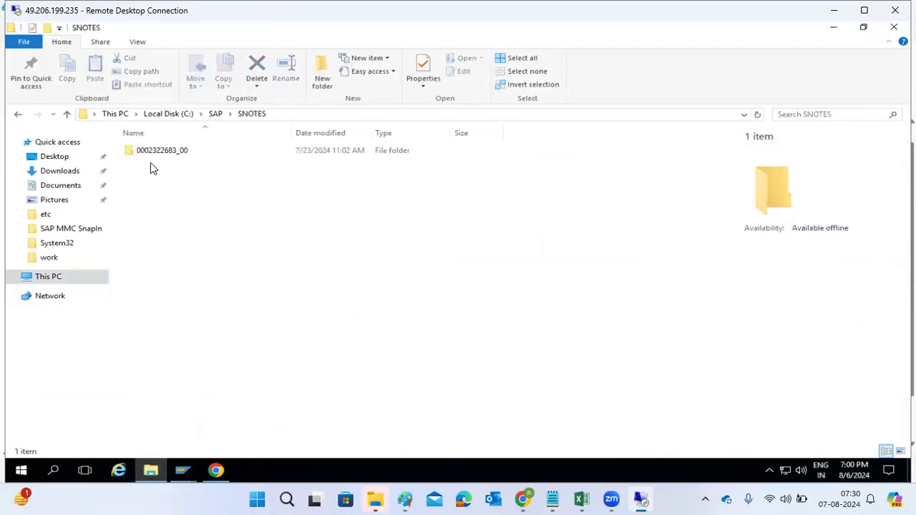
pyautogui.doubleClick(153, 153)
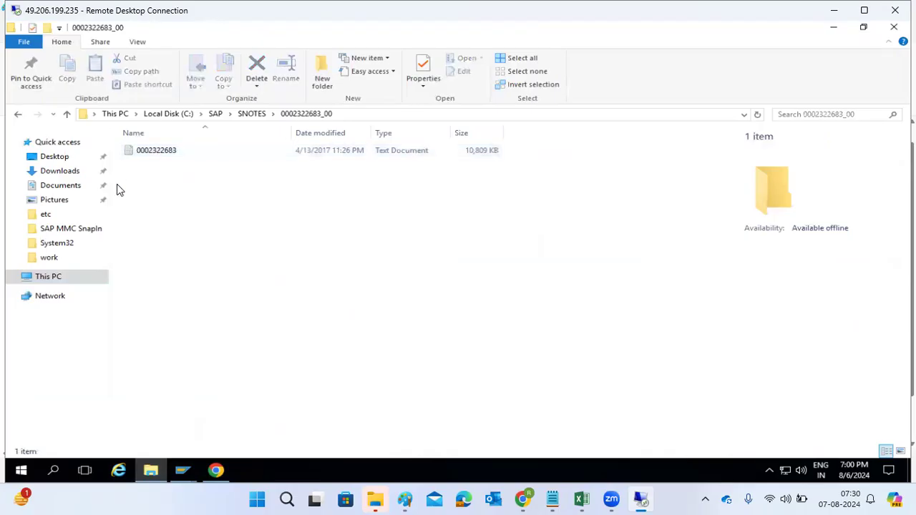
pyautogui.click(59, 172)
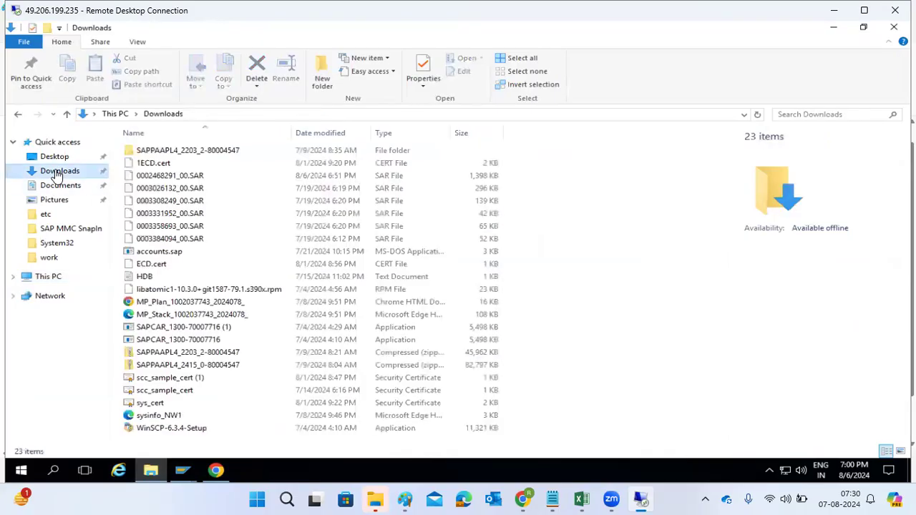
pyautogui.click(193, 179)
pyautogui.moveTo(193, 179); pyautogui.dragTo(193, 244)
pyautogui.hotkey('ctrl', 'c')
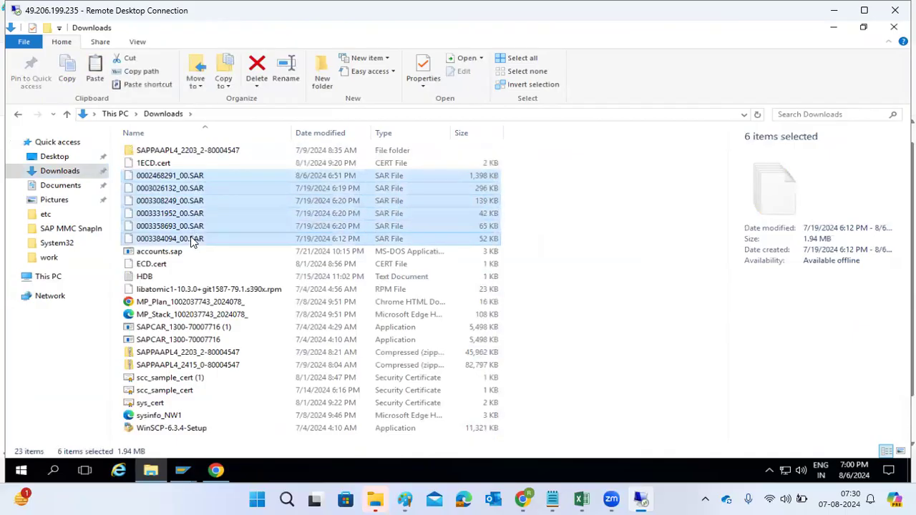
# Step: Paste the SAR files into the C:\SAP\SNOTES folder
pyautogui.click(44, 278)
pyautogui.doubleClick(524, 257)
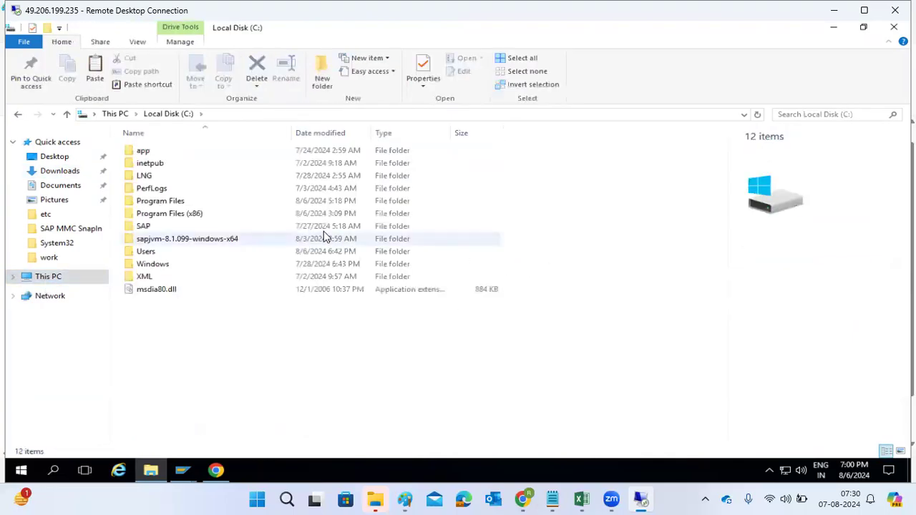
pyautogui.doubleClick(154, 225)
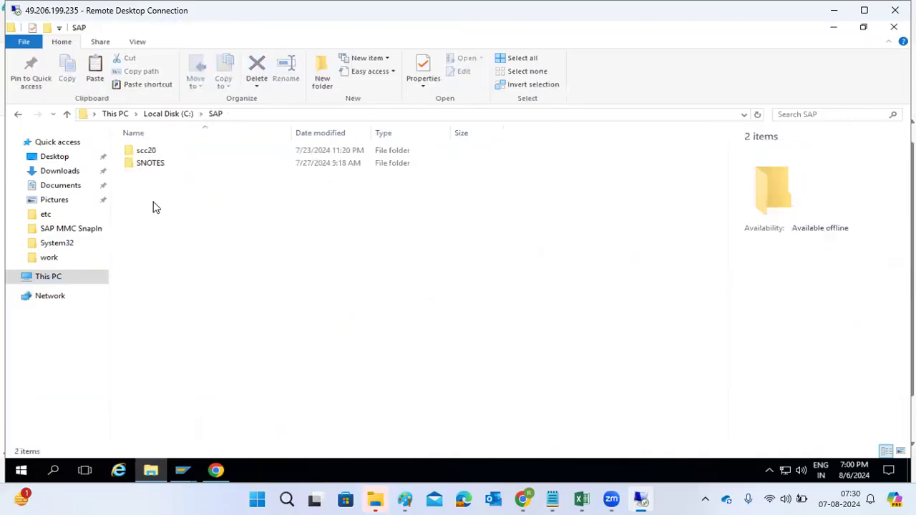
pyautogui.doubleClick(147, 163)
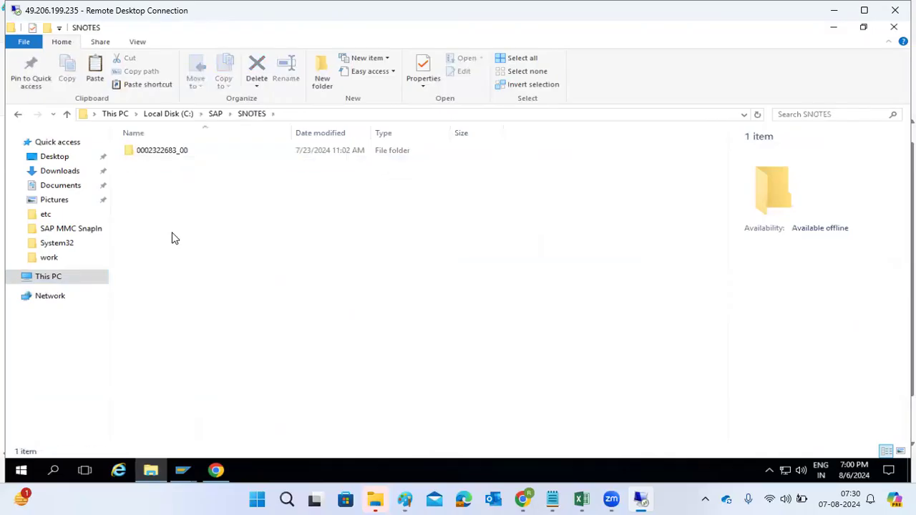
pyautogui.hotkey('ctrl', 'v')
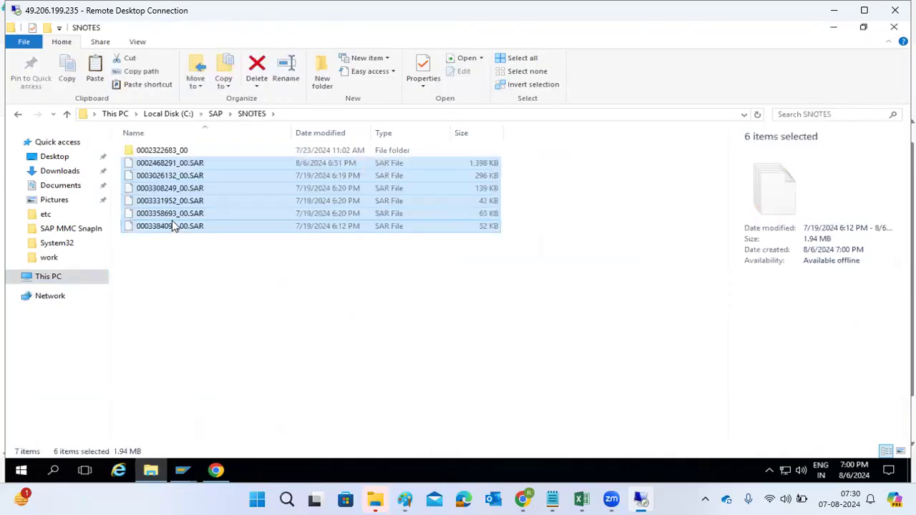
pyautogui.click(164, 164)
pyautogui.rightClick(163, 164)
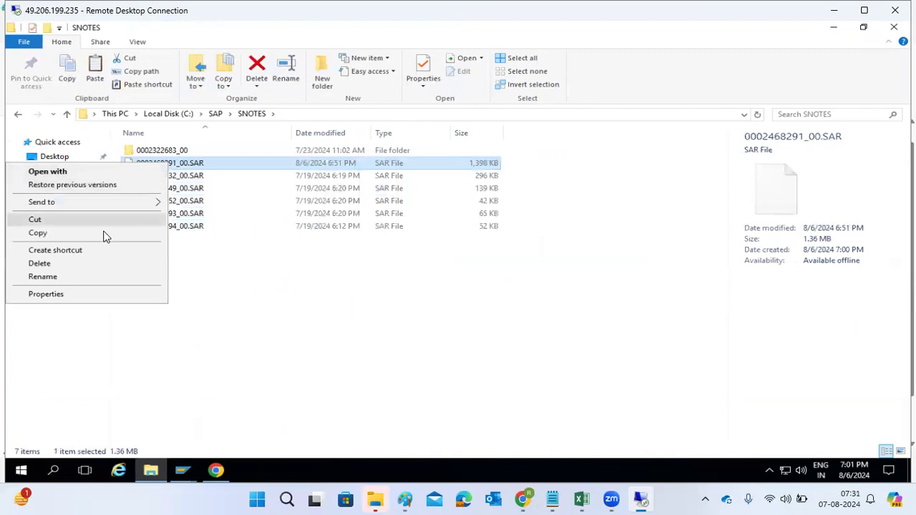
pyautogui.click(73, 276)
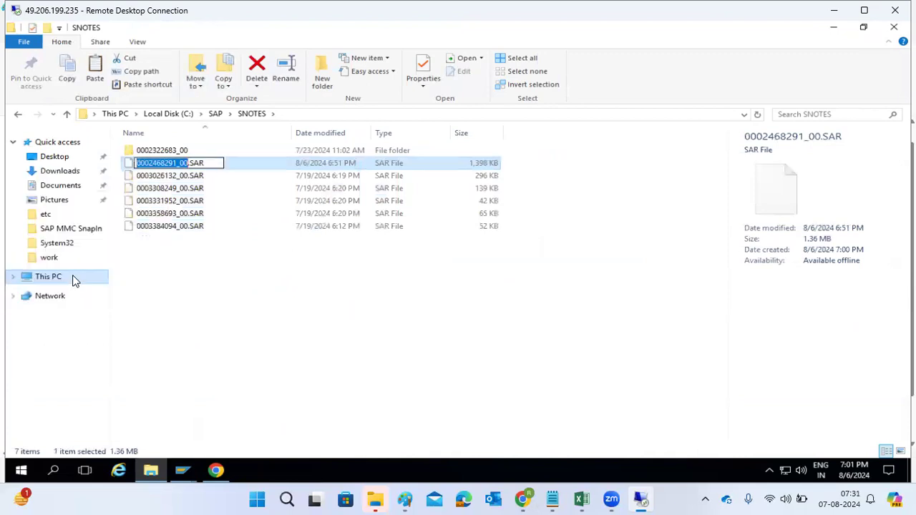
pyautogui.click(219, 471)
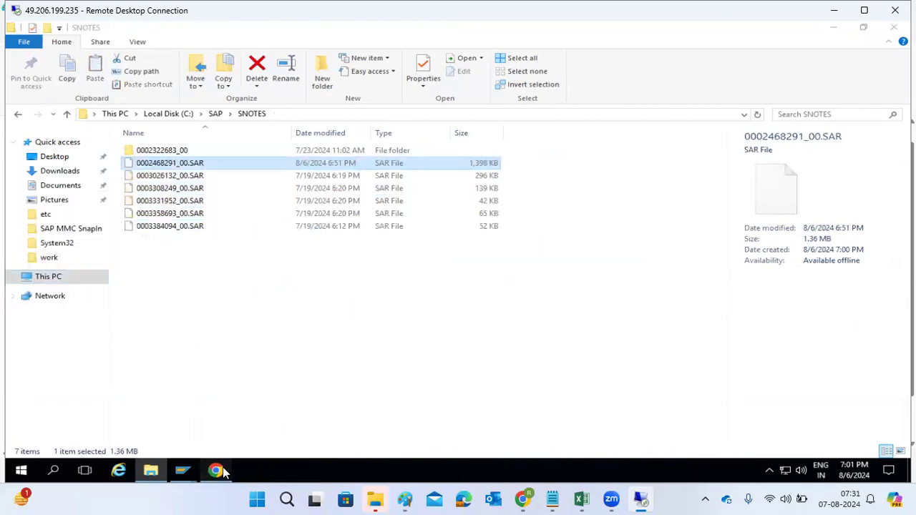
# Step: Start transaction SNOTE in the SAP GUI
pyautogui.moveTo(183, 470)
pyautogui.click(217, 423)
pyautogui.write('snto')
pyautogui.press('BackSpace')
pyautogui.press('BackSpace')
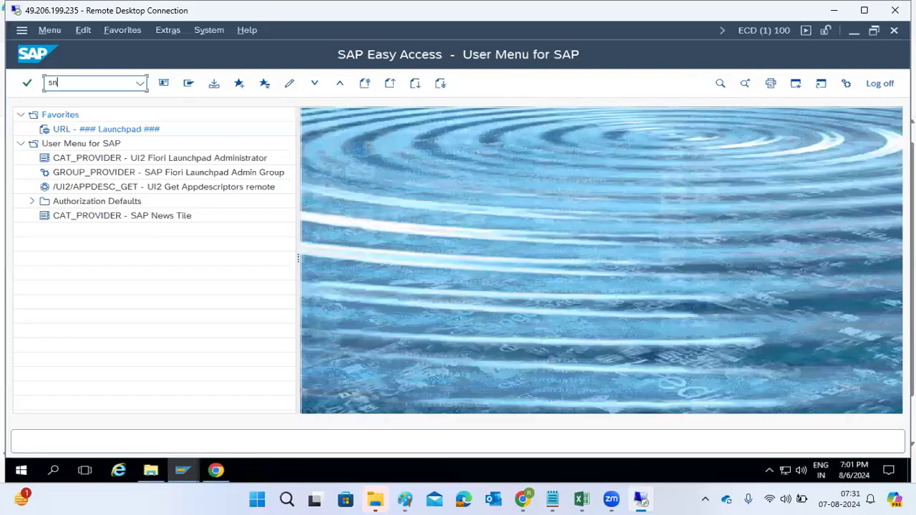
pyautogui.write('ote')
pyautogui.press('Return')
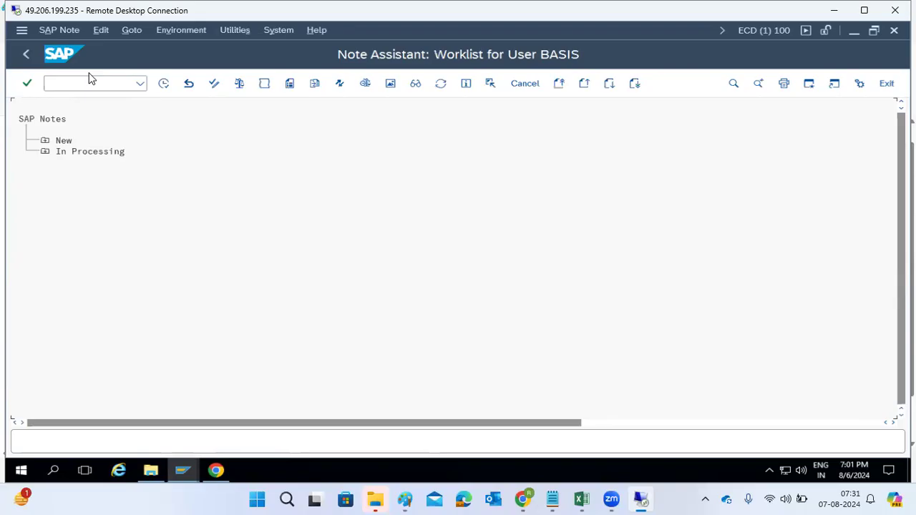
pyautogui.click(131, 31)
pyautogui.click(152, 111)
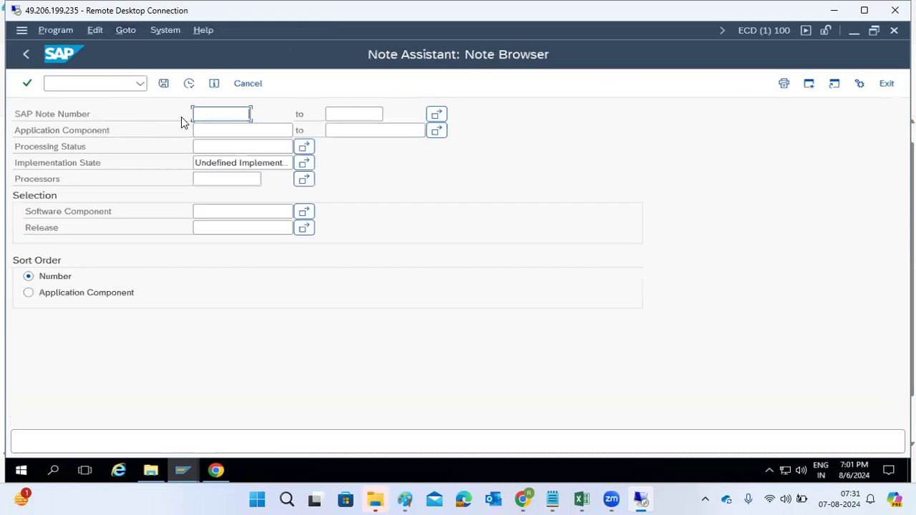
pyautogui.click(215, 471)
pyautogui.click(214, 470)
pyautogui.click(150, 470)
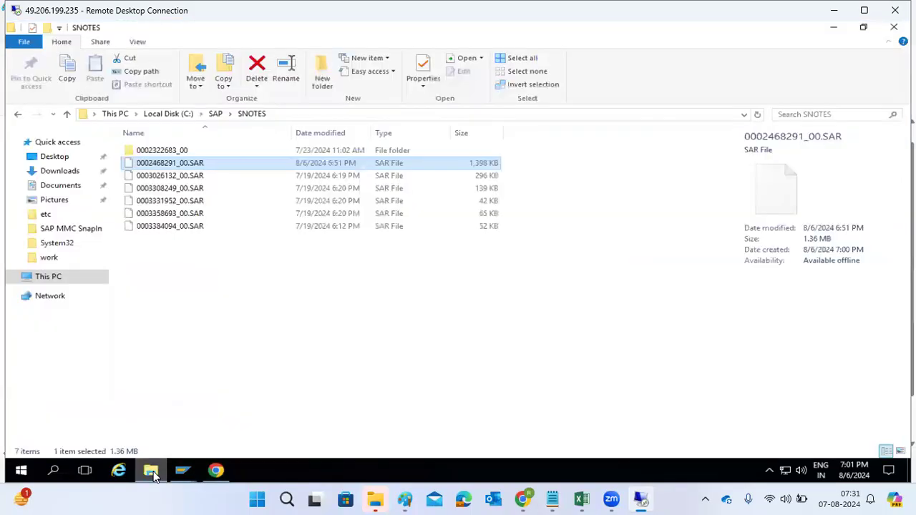
pyautogui.rightClick(150, 166)
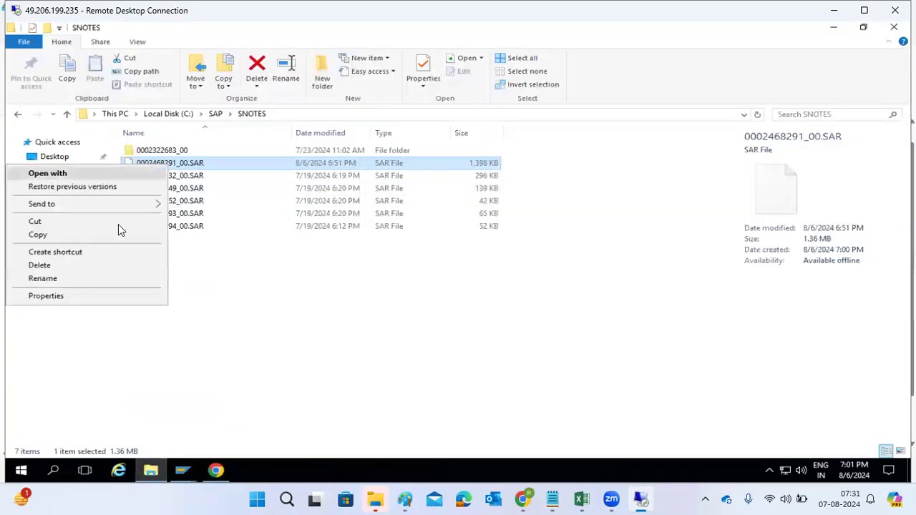
pyautogui.click(57, 279)
pyautogui.moveTo(178, 164); pyautogui.dragTo(126, 164)
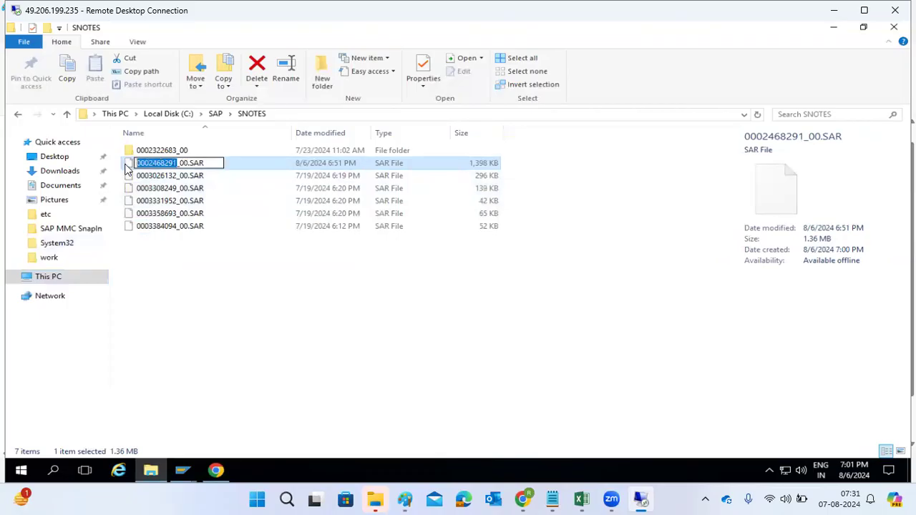
# Step: Search the Note Browser for SAP Note 2468291
pyautogui.click(182, 473)
pyautogui.click(208, 436)
pyautogui.hotkey('ctrl', 'v')
pyautogui.click(190, 84)
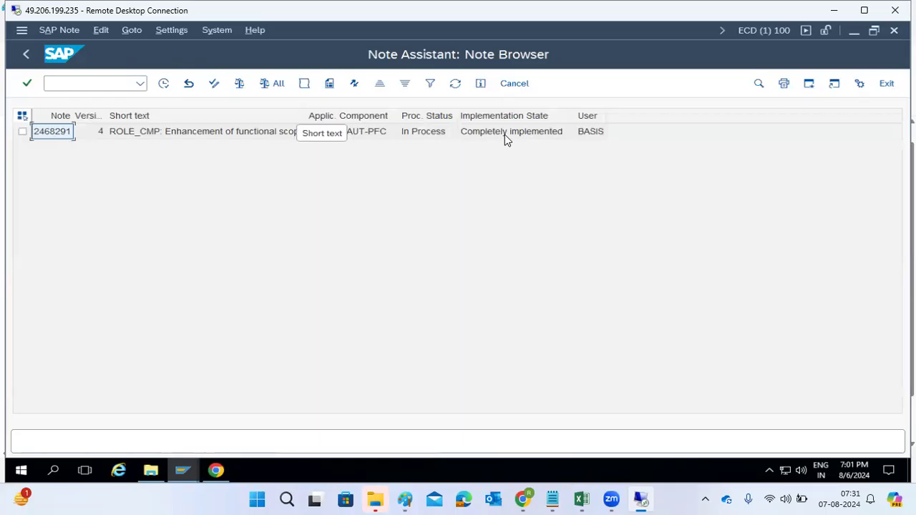
pyautogui.click(216, 471)
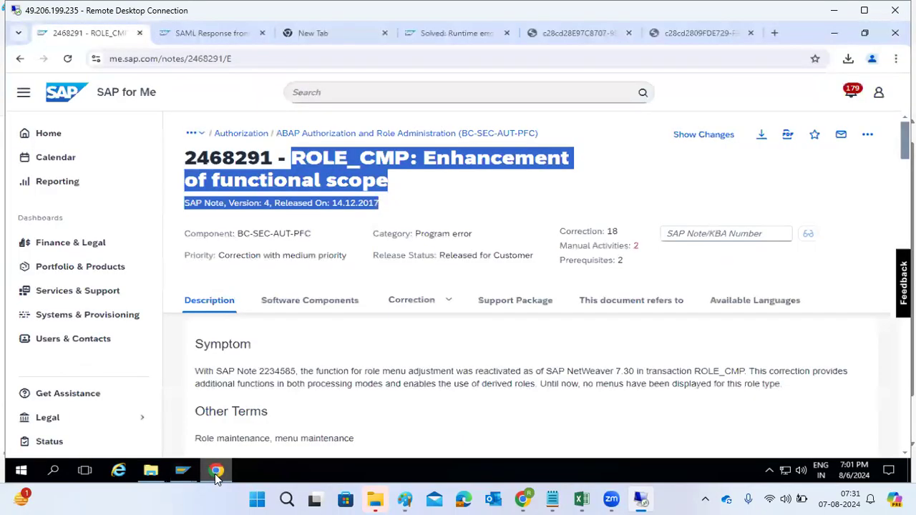
pyautogui.click(216, 475)
pyautogui.click(158, 474)
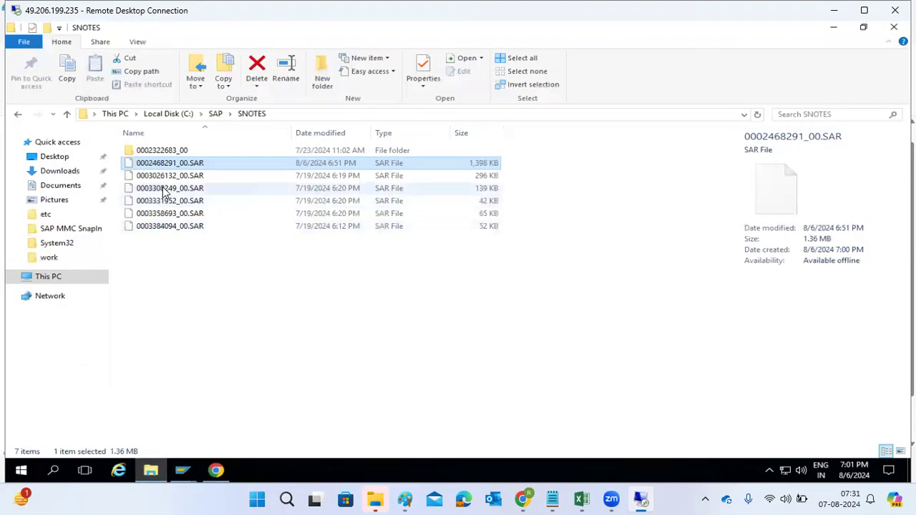
pyautogui.click(171, 179)
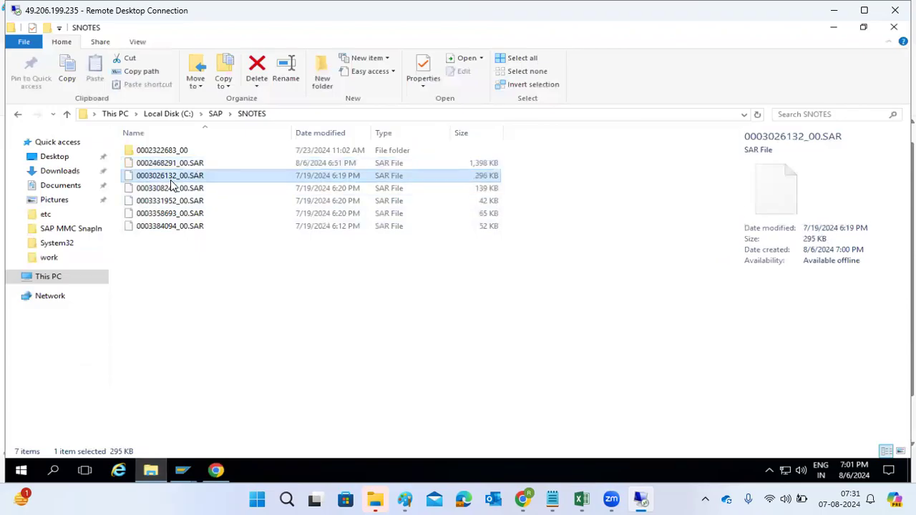
pyautogui.rightClick(172, 185)
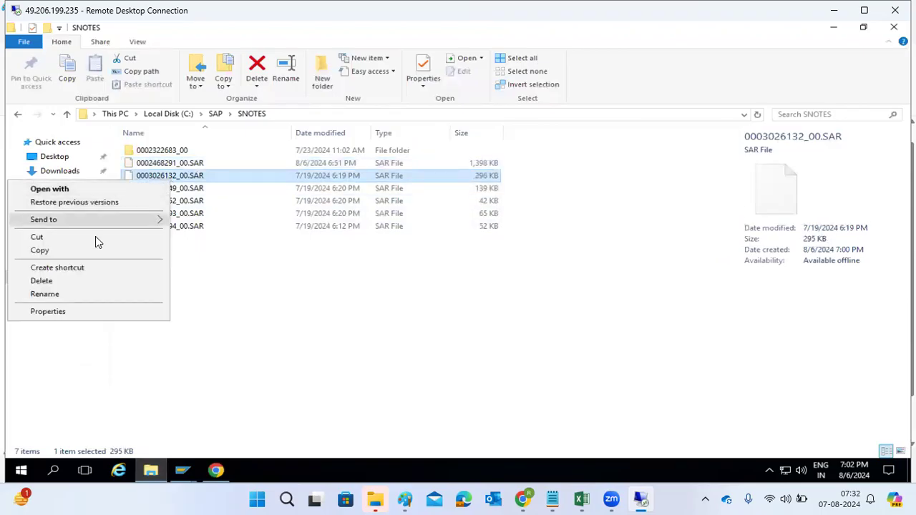
pyautogui.click(63, 295)
pyautogui.moveTo(181, 175); pyautogui.dragTo(125, 179)
pyautogui.hotkey('ctrl', 'c')
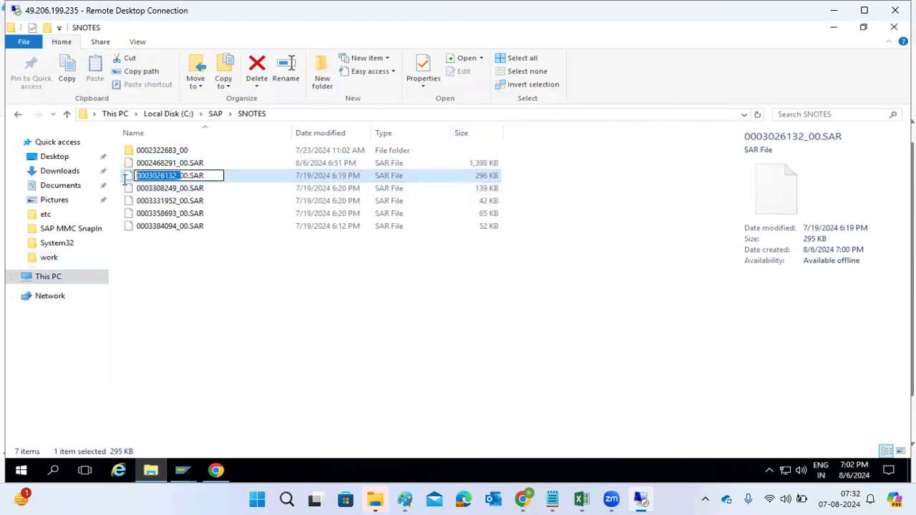
# Step: Search the Note Browser for SAP Note 3026132
pyautogui.click(182, 470)
pyautogui.click(215, 404)
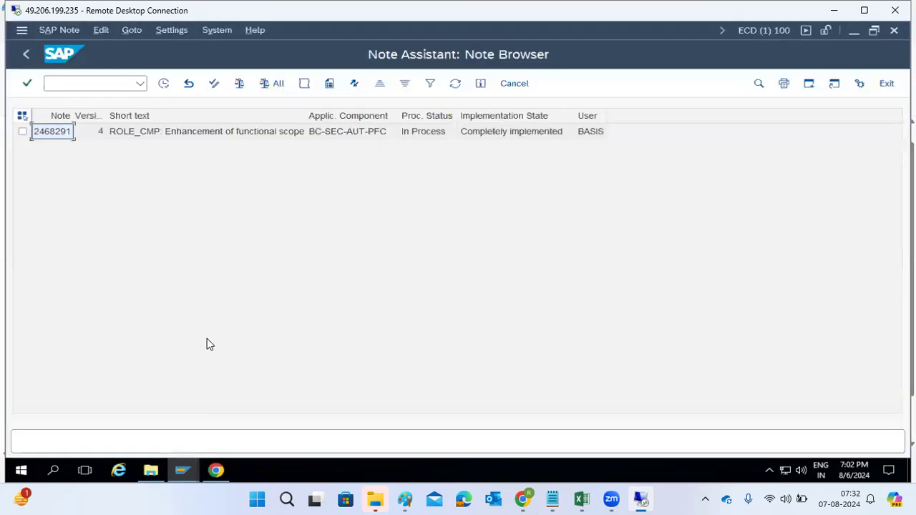
pyautogui.click(26, 55)
pyautogui.hotkey('ctrl', 'v')
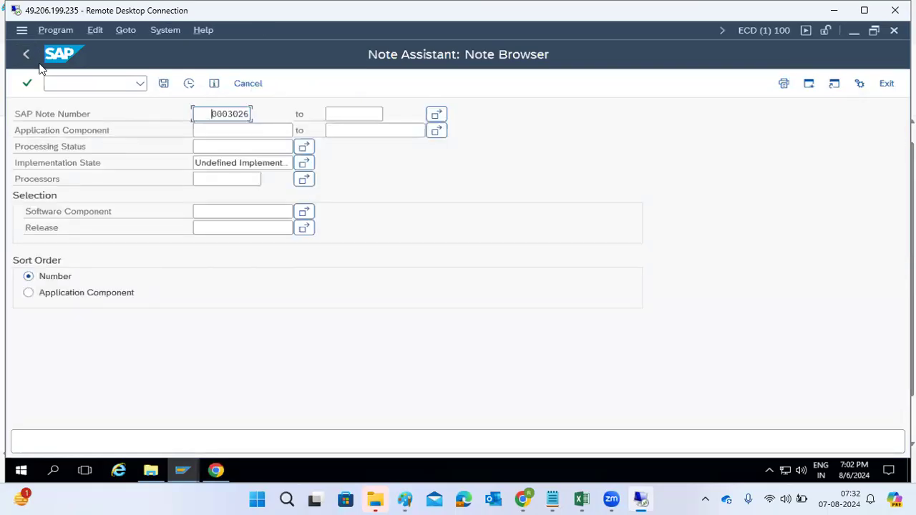
pyautogui.click(156, 482)
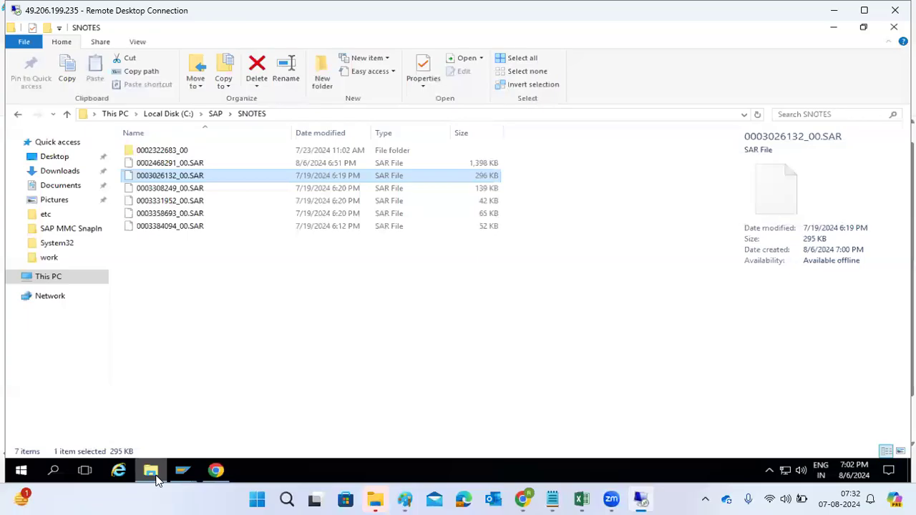
pyautogui.click(156, 479)
pyautogui.click(250, 115)
pyautogui.write('132')
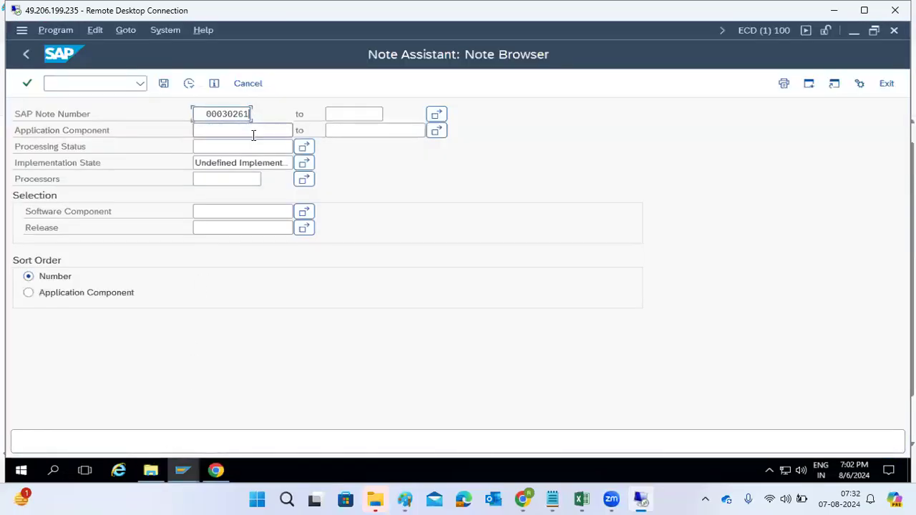
pyautogui.click(192, 84)
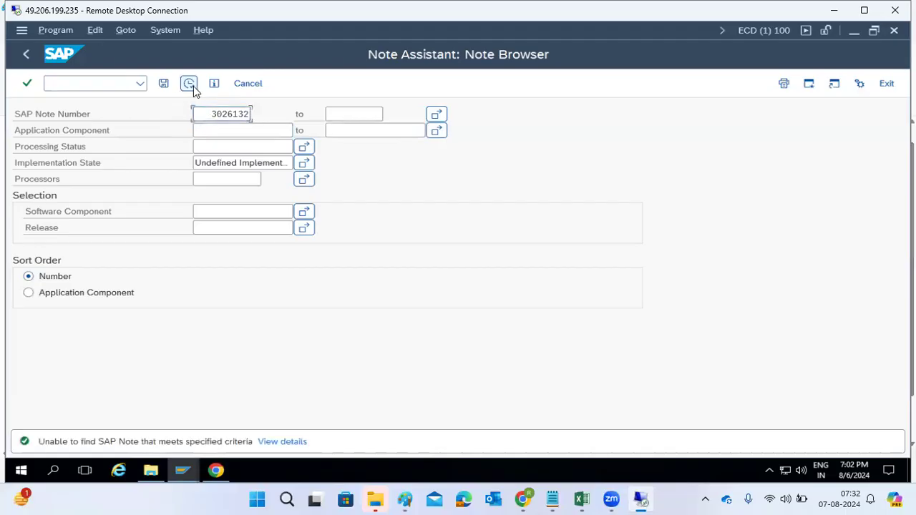
pyautogui.click(22, 60)
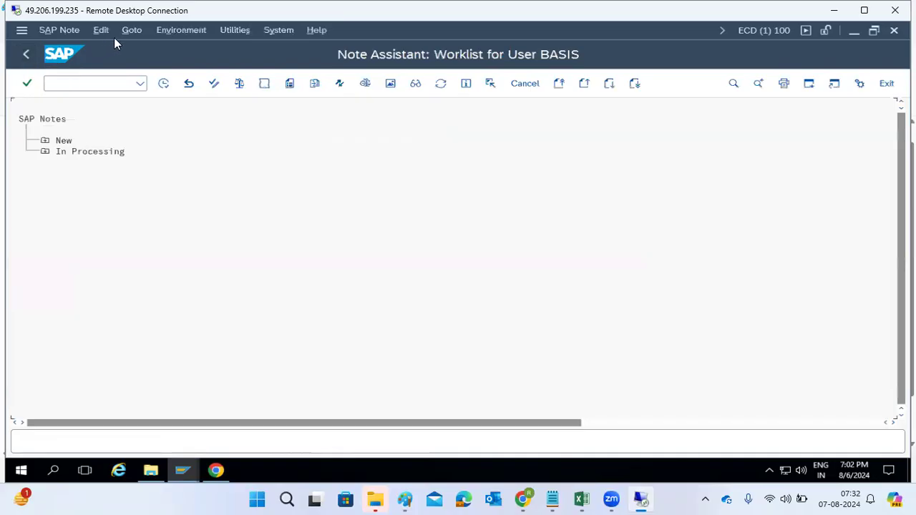
pyautogui.click(132, 32)
pyautogui.click(148, 149)
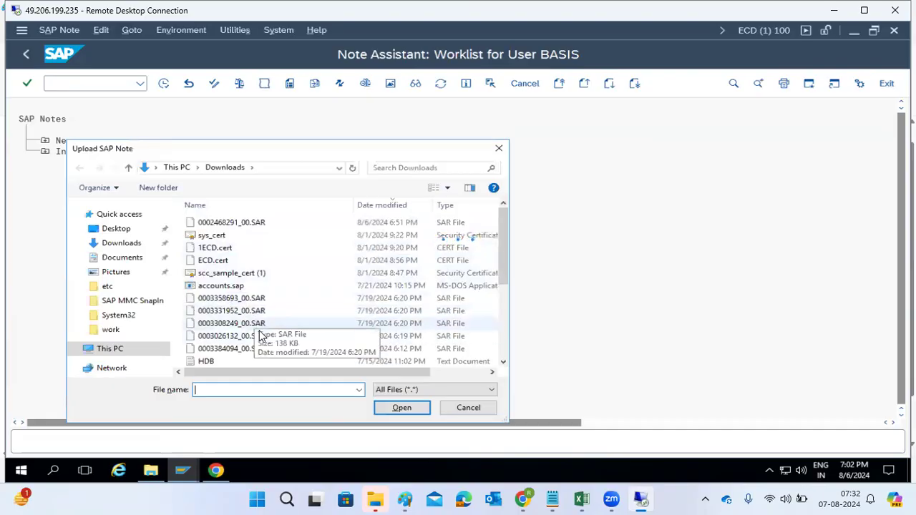
pyautogui.click(224, 337)
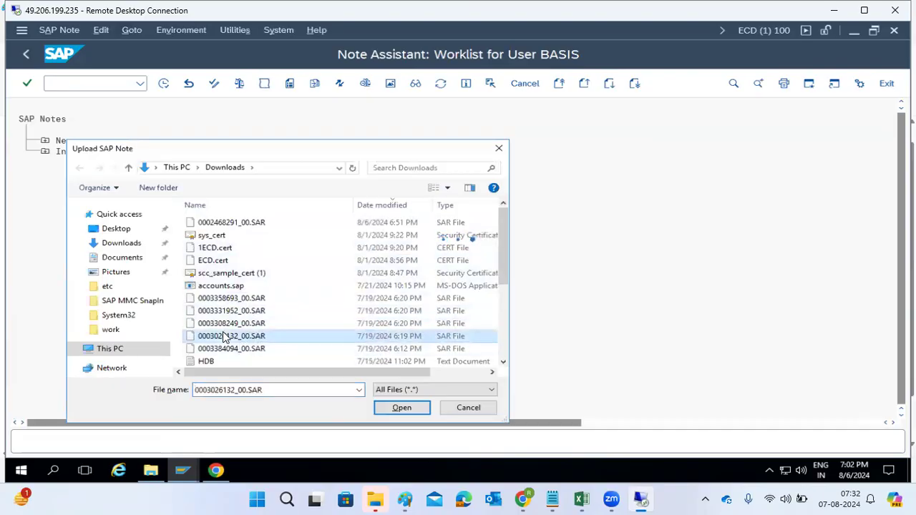
pyautogui.click(384, 408)
pyautogui.click(275, 277)
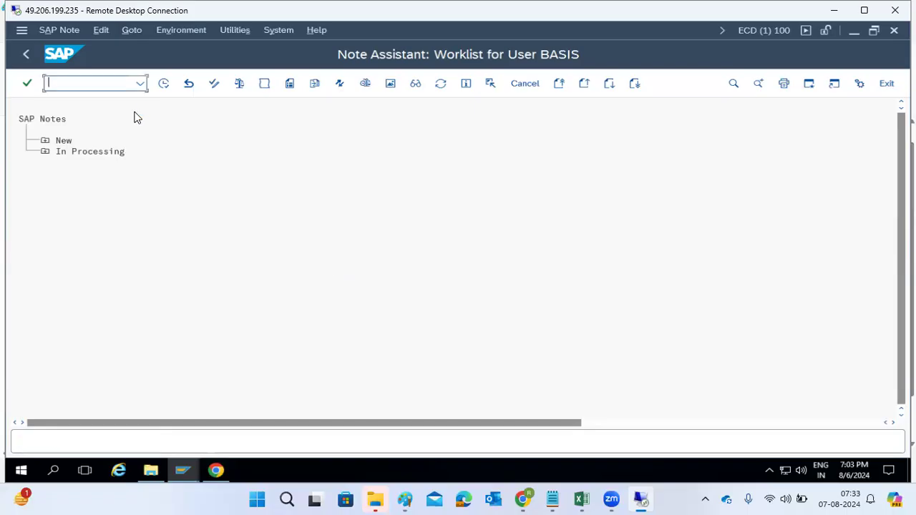
pyautogui.click(45, 141)
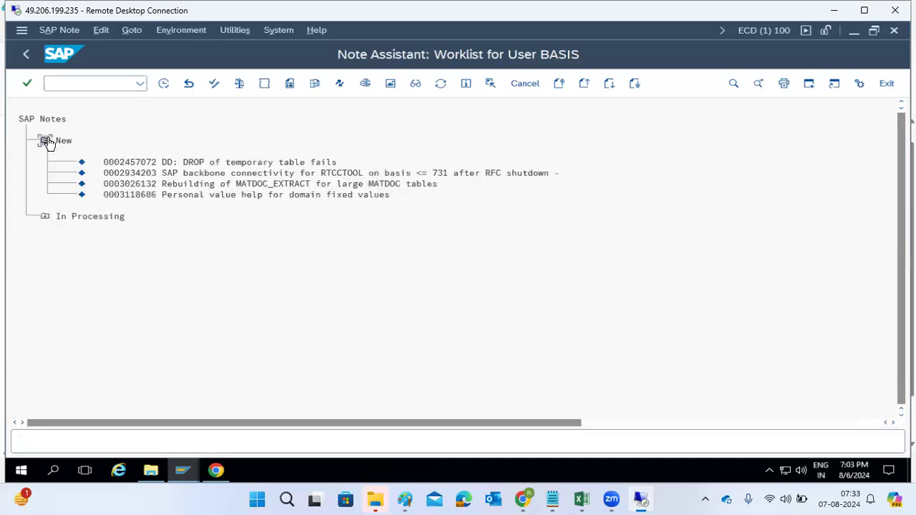
pyautogui.click(126, 185)
# Step: Open the SAHANA DEVELOPMENT connection and log on to client 100 as user basis with the account password
pyautogui.moveTo(181, 473)
pyautogui.click(137, 445)
pyautogui.click(190, 224)
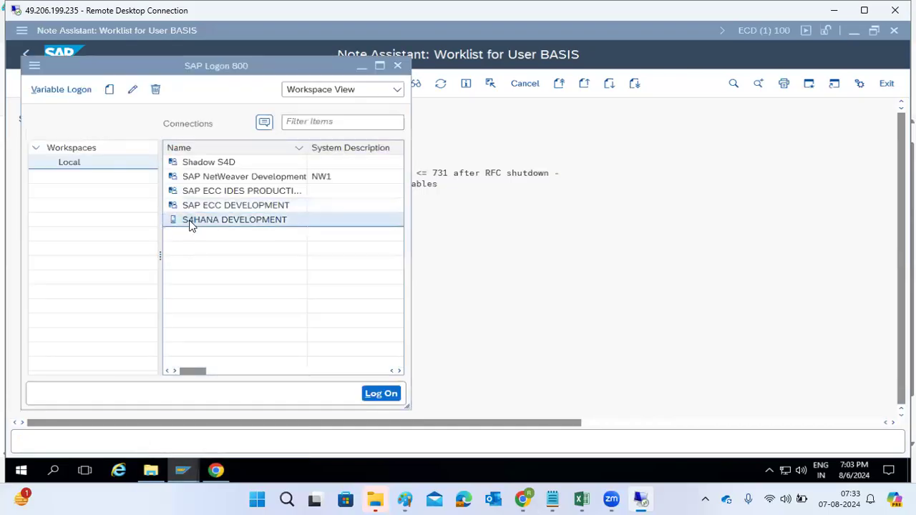
pyautogui.doubleClick(191, 225)
pyautogui.write('basis')
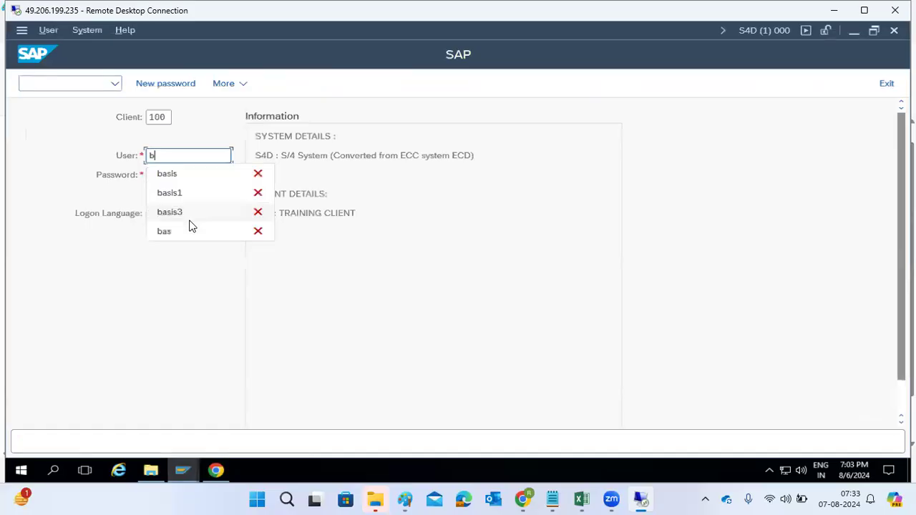
pyautogui.press('Tab')
pyautogui.write('******')
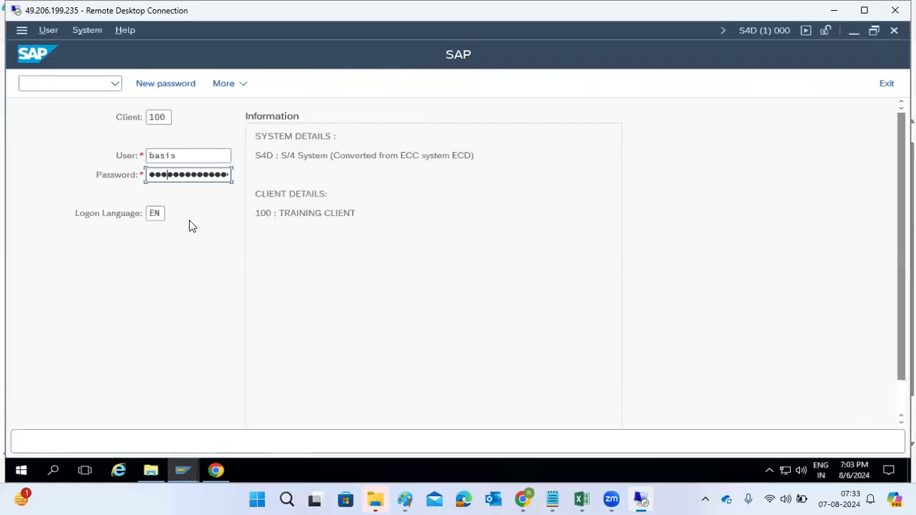
pyautogui.press('Return')
# Step: Start the Note Assistant transaction in the newly logged-on system
pyautogui.moveTo(180, 484)
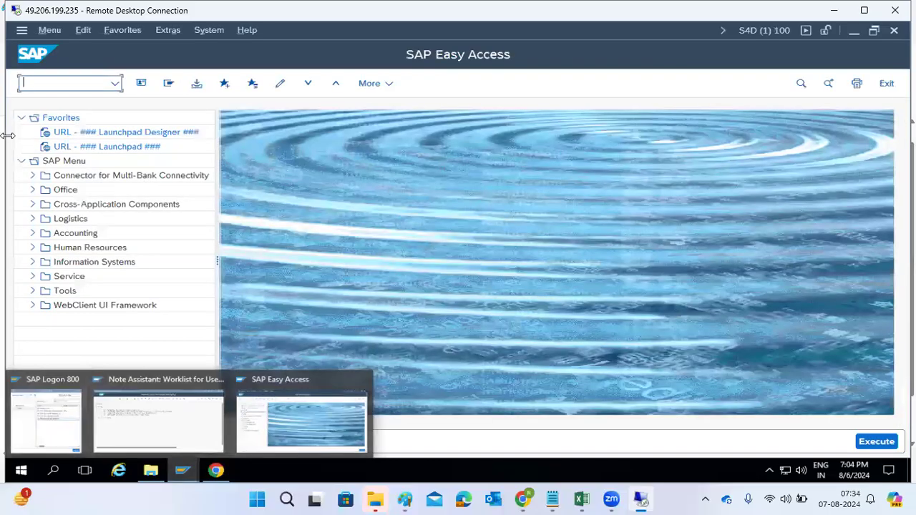
pyautogui.write('snote')
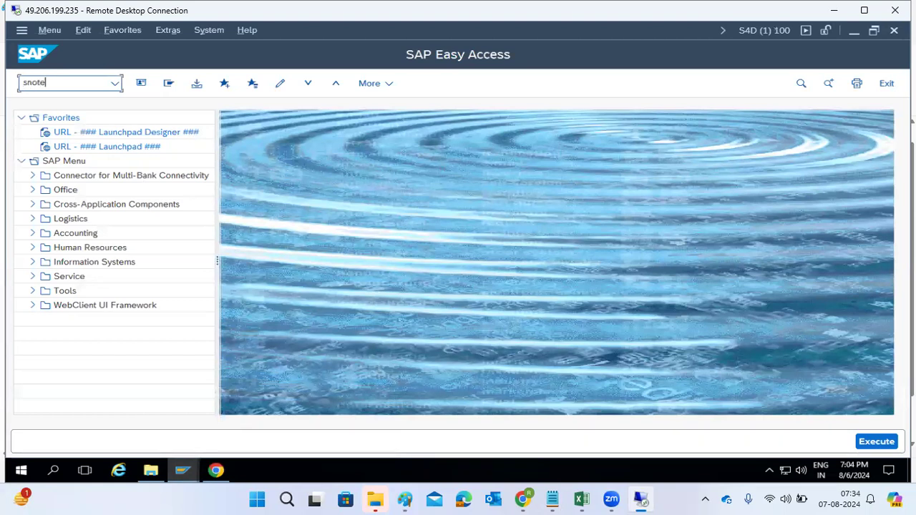
pyautogui.press('Return')
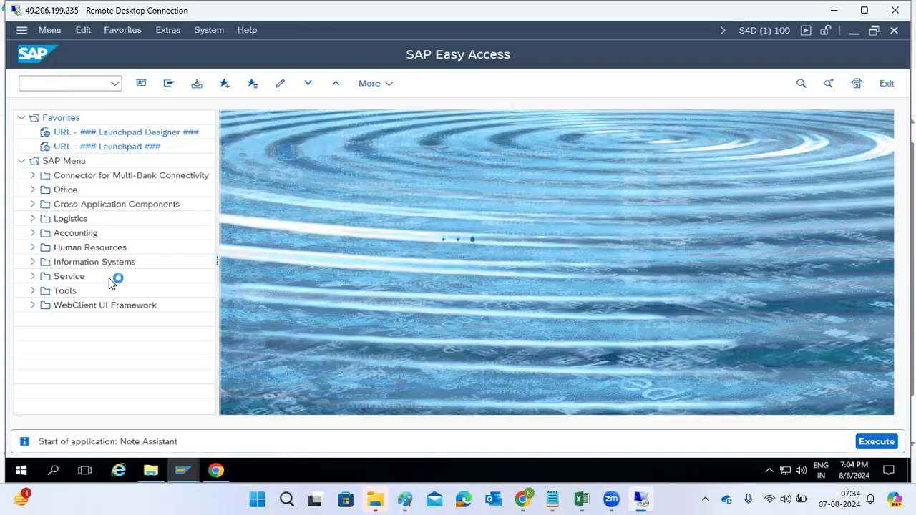
pyautogui.click(154, 434)
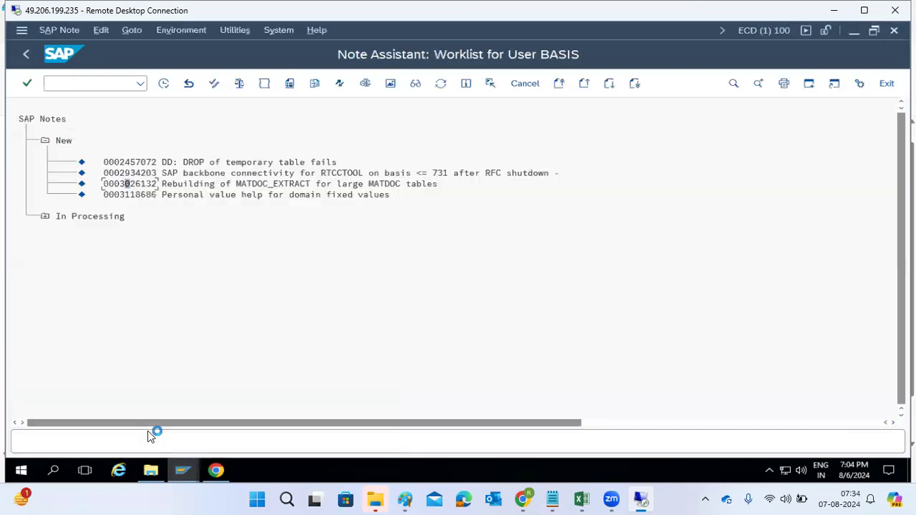
pyautogui.click(44, 216)
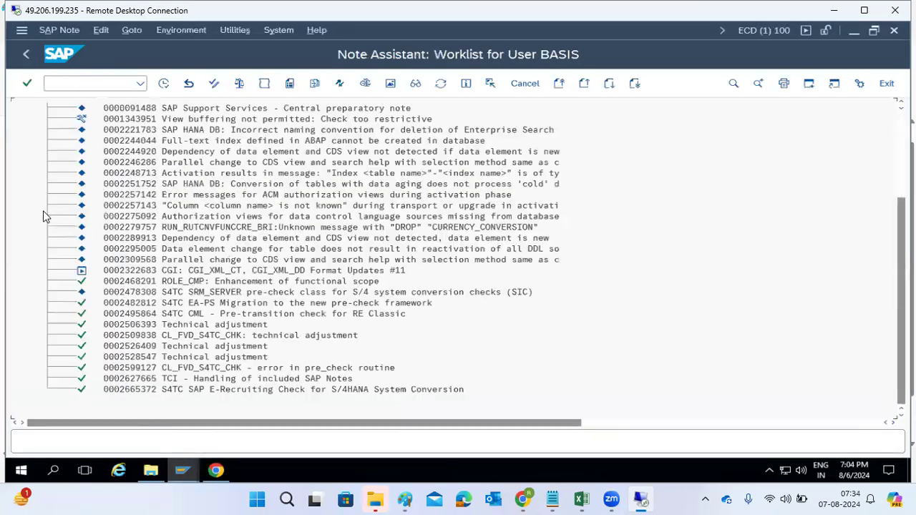
pyautogui.click(122, 270)
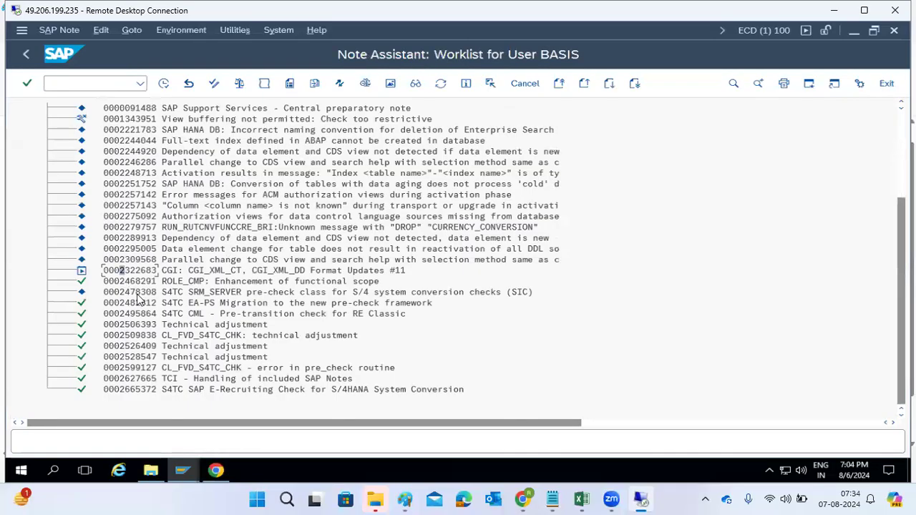
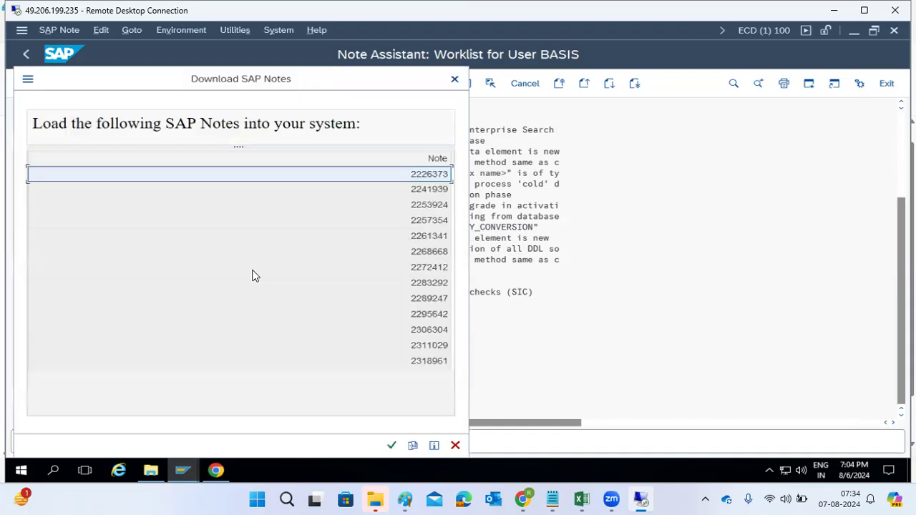
pyautogui.click(456, 80)
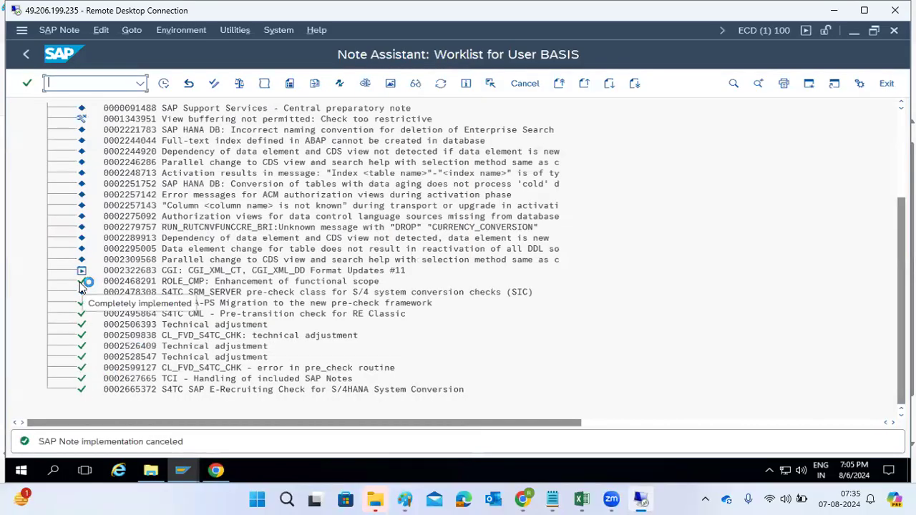
pyautogui.click(170, 283)
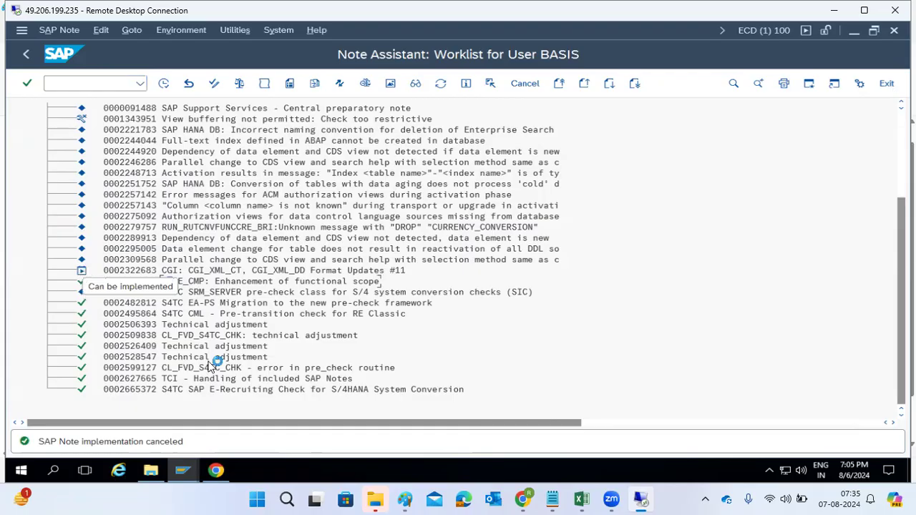
# Step: Compare the ROLE_CMP note page in the browser, then return to the ECD Note Assistant worklist
pyautogui.click(216, 472)
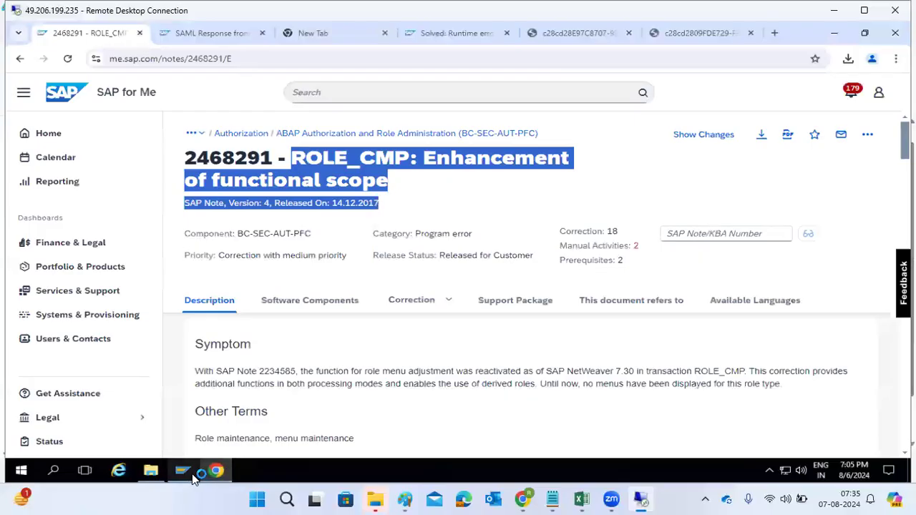
pyautogui.moveTo(182, 471)
pyautogui.click(290, 440)
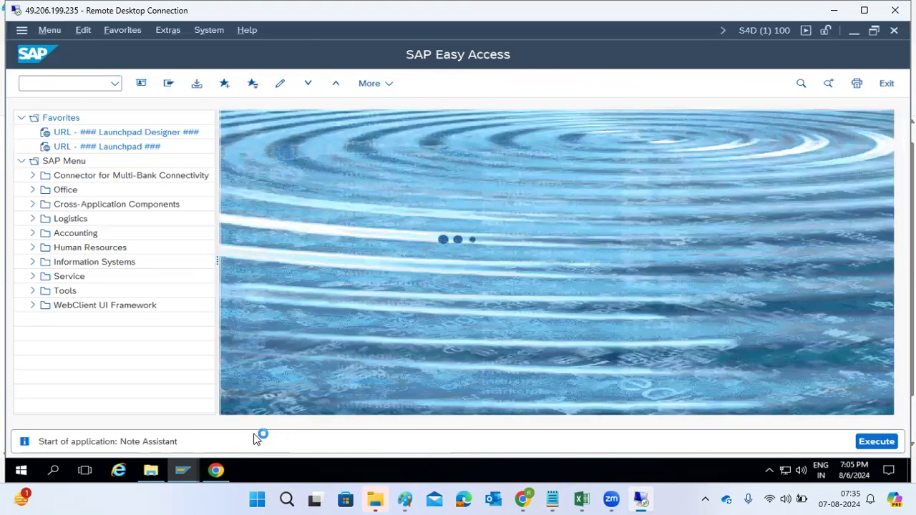
pyautogui.moveTo(183, 471)
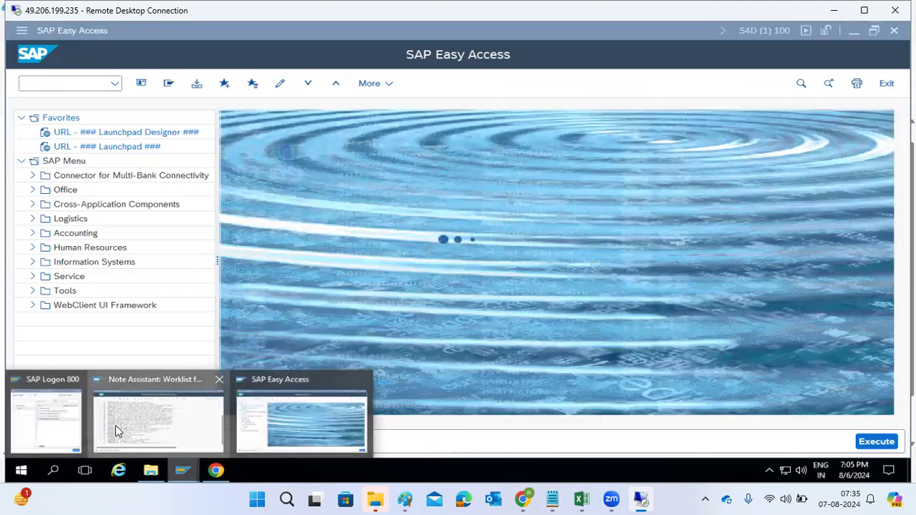
pyautogui.click(116, 425)
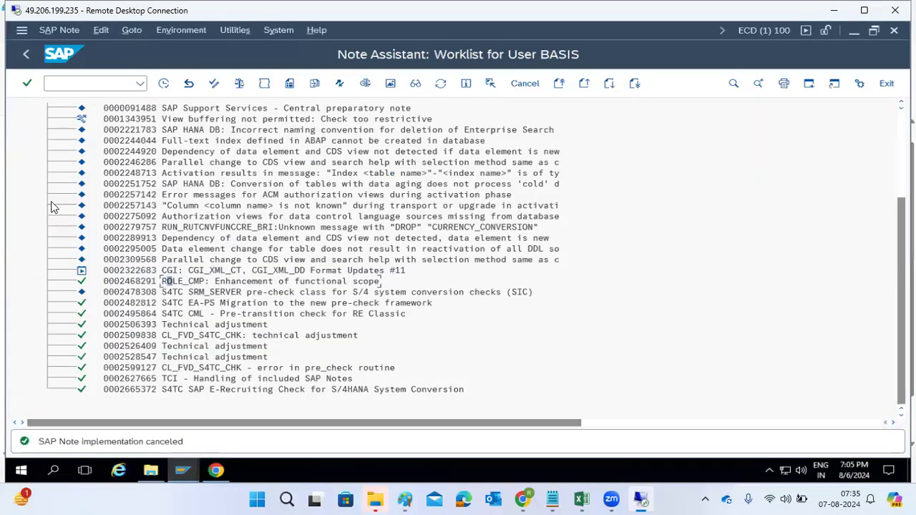
pyautogui.click(129, 163)
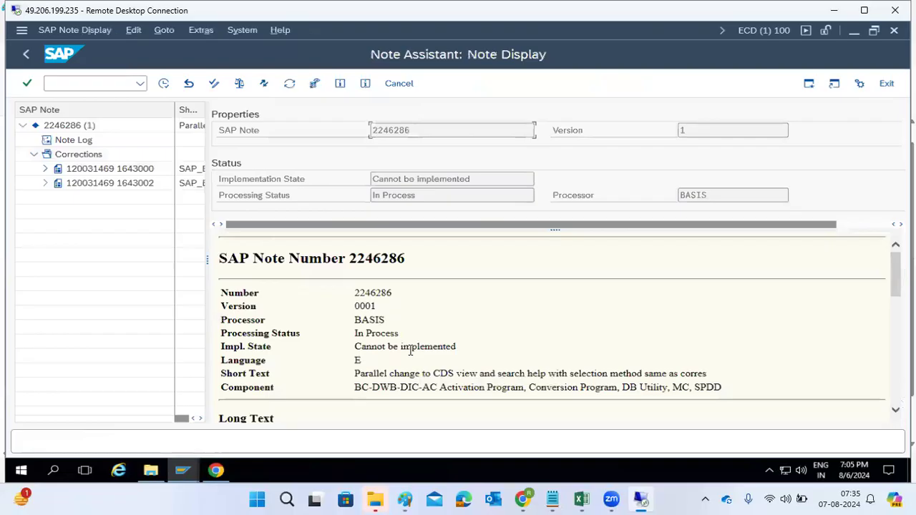
pyautogui.tripleClick(378, 346)
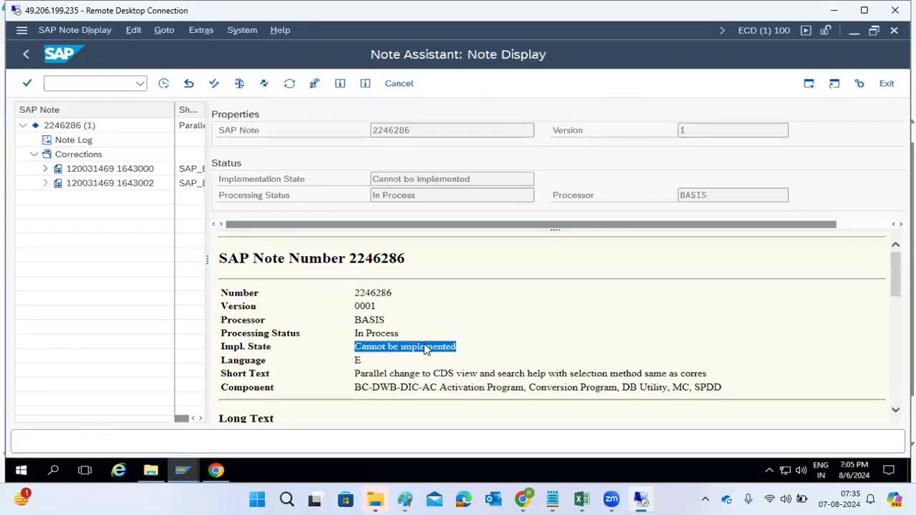
pyautogui.scroll(-2, 424, 349)
pyautogui.scroll(-6, 424, 350)
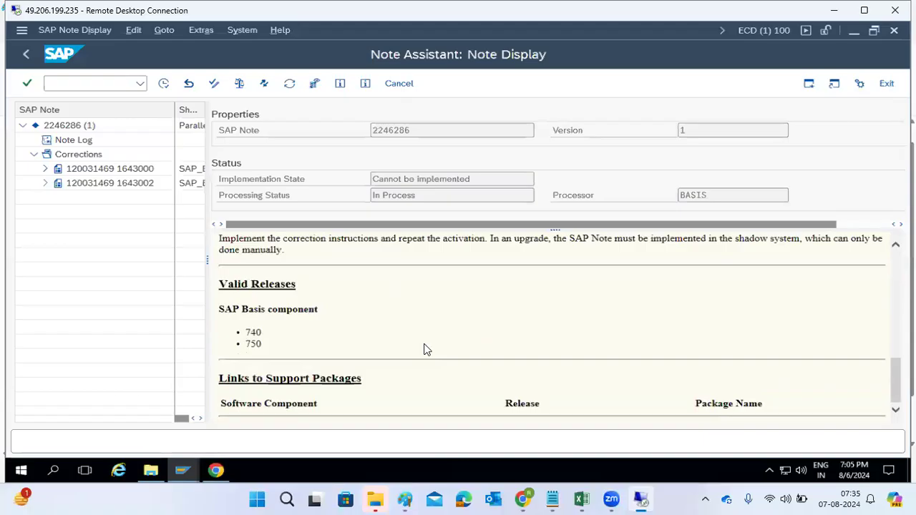
pyautogui.moveTo(241, 405); pyautogui.dragTo(290, 408)
pyautogui.scroll(6, 290, 408)
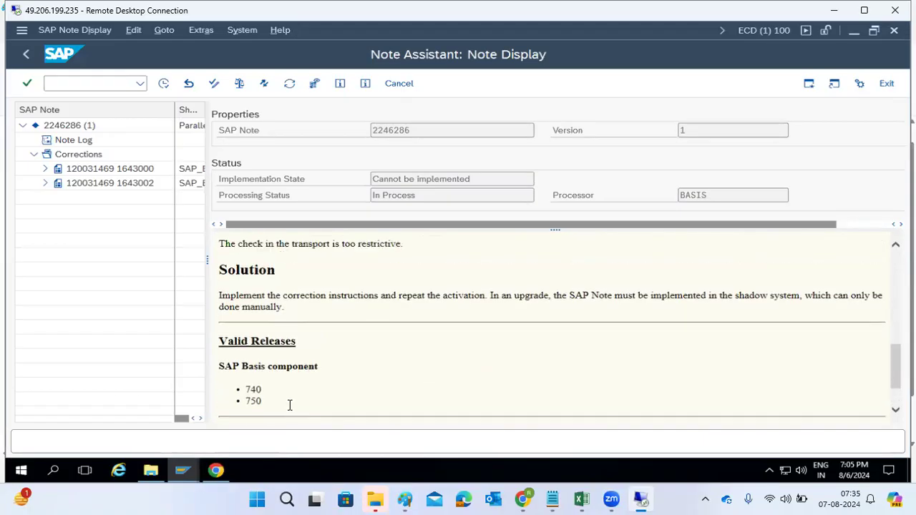
pyautogui.scroll(2, 290, 408)
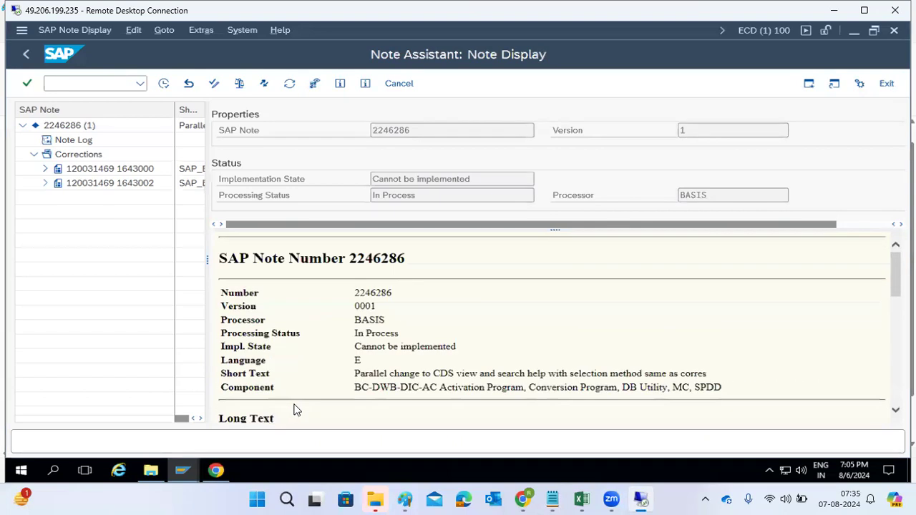
pyautogui.moveTo(377, 334); pyautogui.dragTo(415, 348)
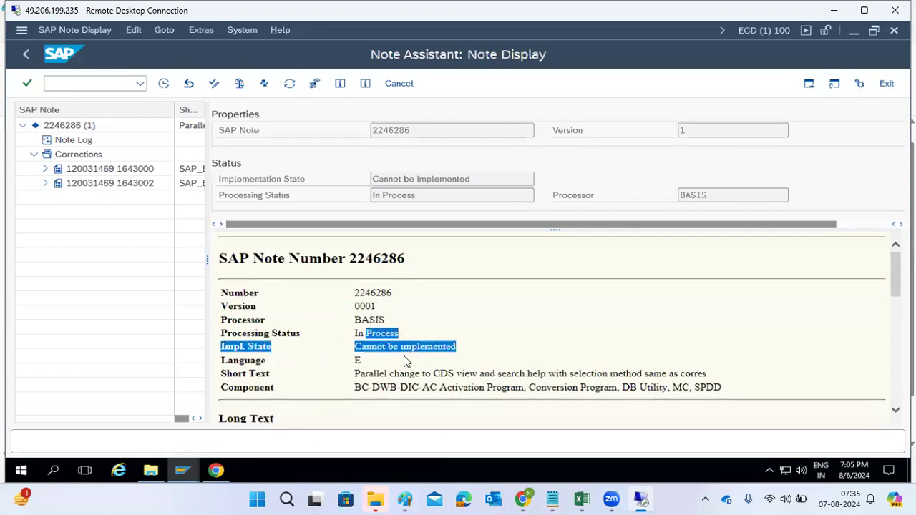
pyautogui.click(71, 157)
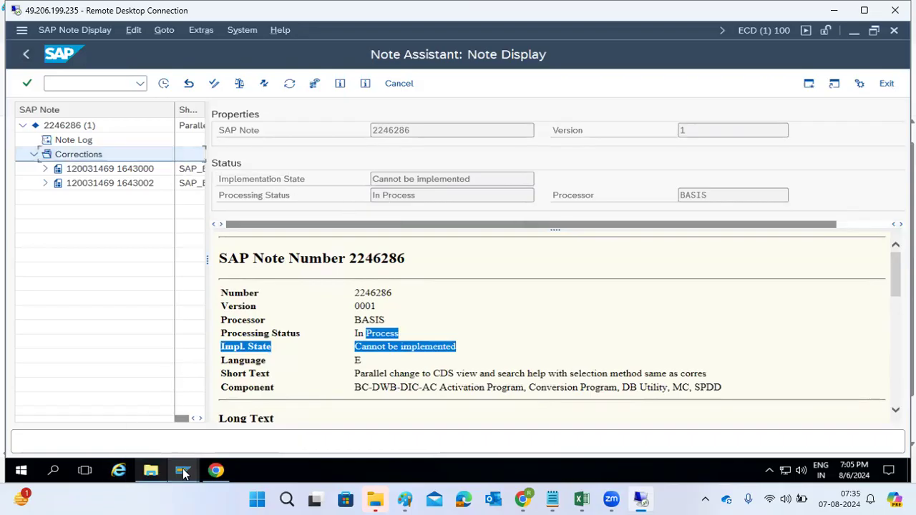
# Step: Examine the ROLE_CMP note's description and correction instructions in the browser, then go back to the search results
pyautogui.click(216, 471)
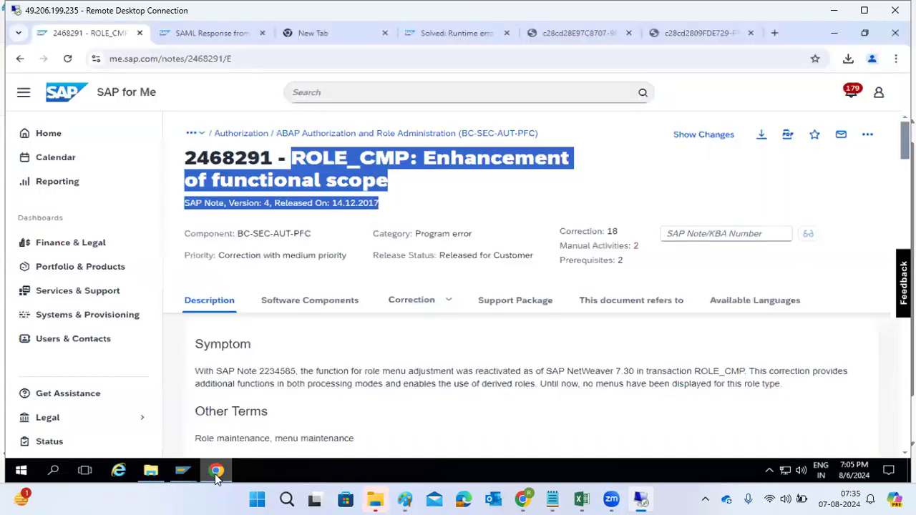
pyautogui.click(313, 165)
pyautogui.scroll(-2, 322, 366)
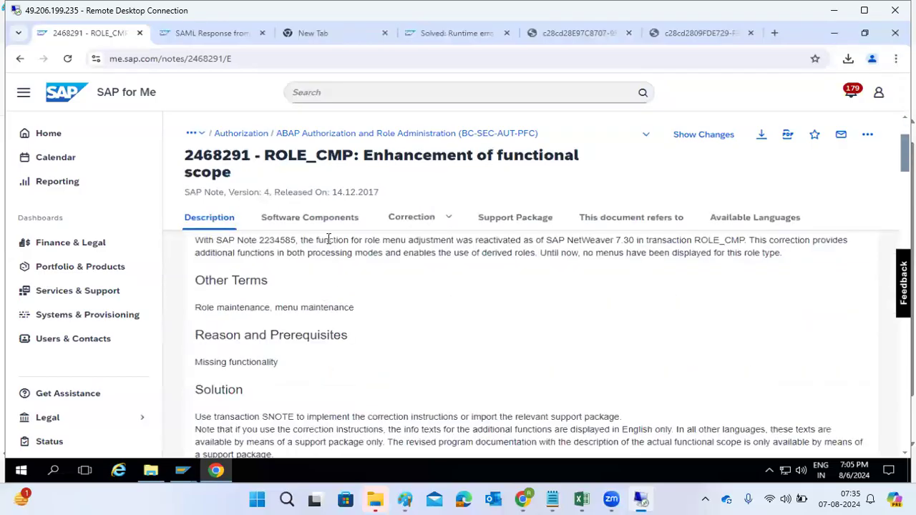
pyautogui.click(323, 217)
pyautogui.moveTo(342, 299); pyautogui.dragTo(389, 367)
pyautogui.scroll(-5, 389, 367)
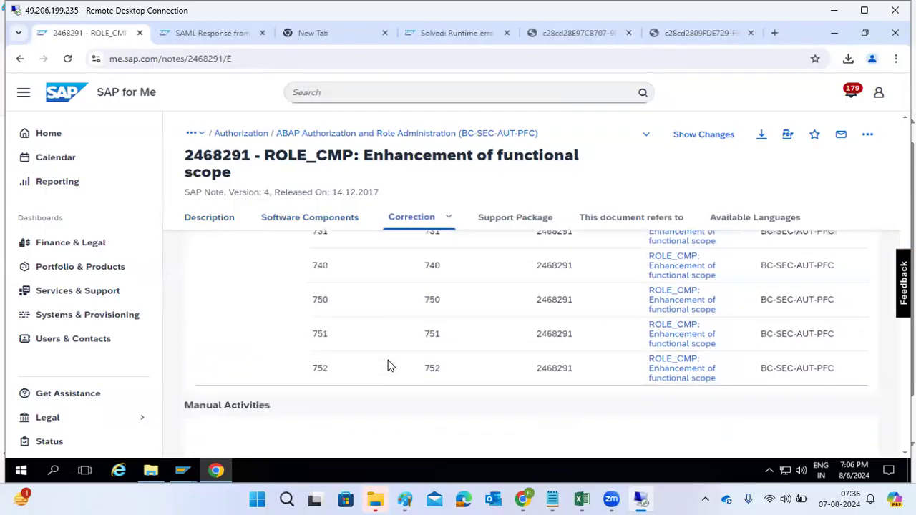
pyautogui.scroll(2, 390, 367)
pyautogui.scroll(-5, 390, 366)
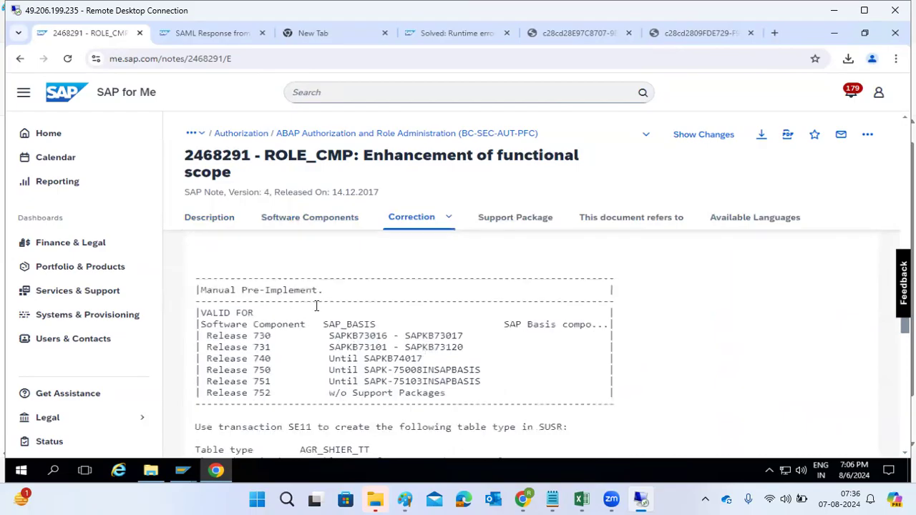
pyautogui.click(19, 59)
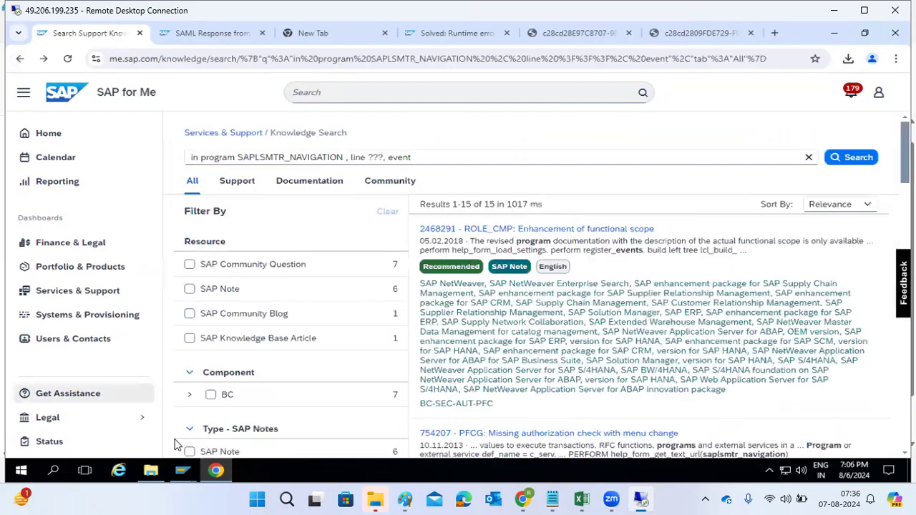
# Step: Check the ABAP runtime errors with transaction 22 in the ECD system and return to the main menu
pyautogui.moveTo(183, 471)
pyautogui.click(158, 424)
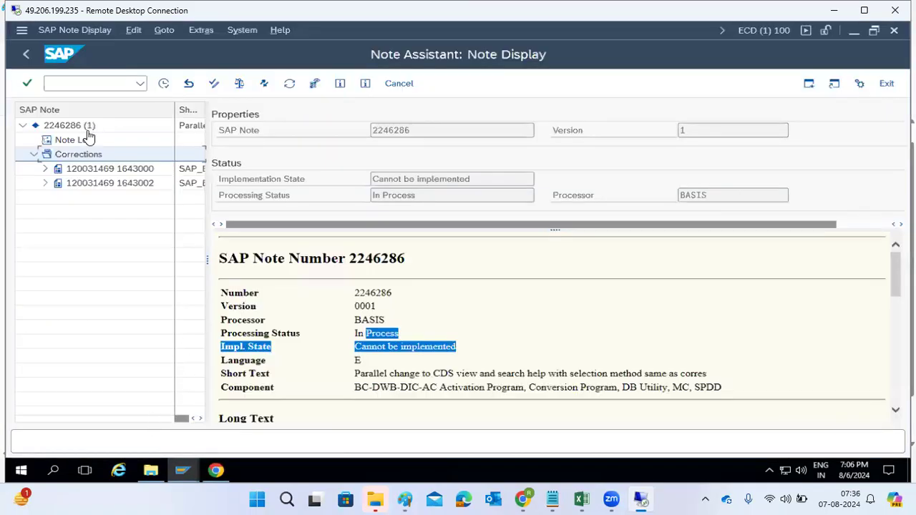
pyautogui.click(27, 56)
pyautogui.click(27, 58)
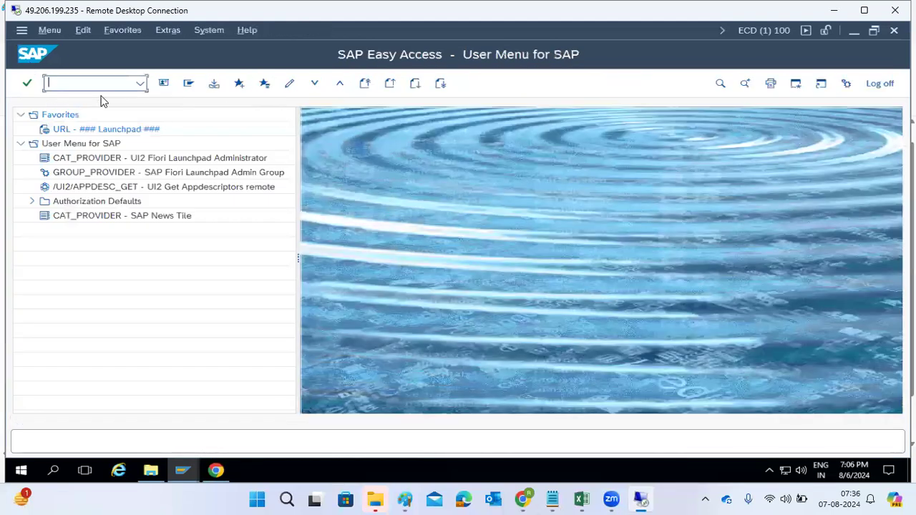
pyautogui.write('22')
pyautogui.press('Return')
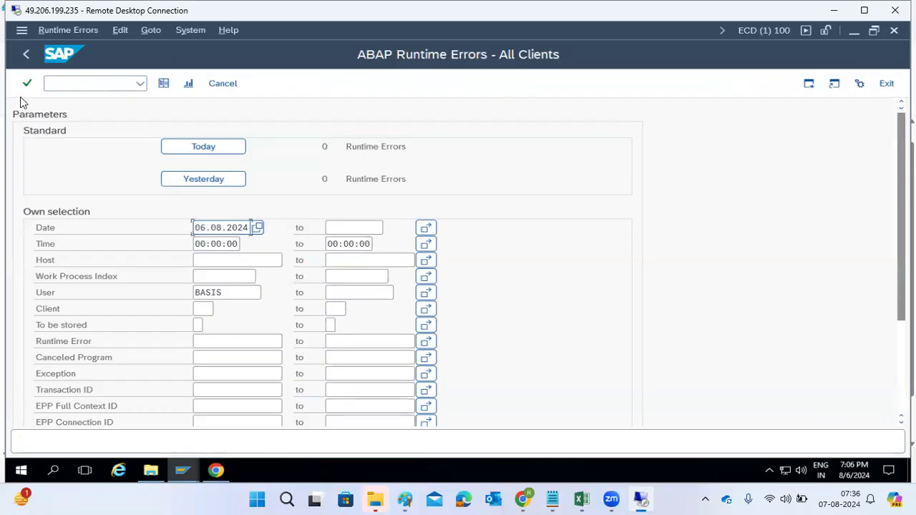
pyautogui.click(26, 55)
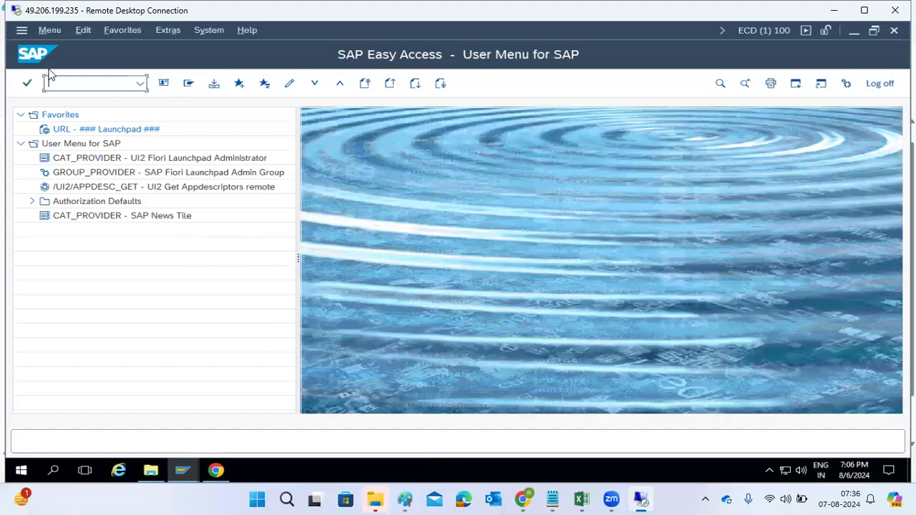
pyautogui.moveTo(183, 471)
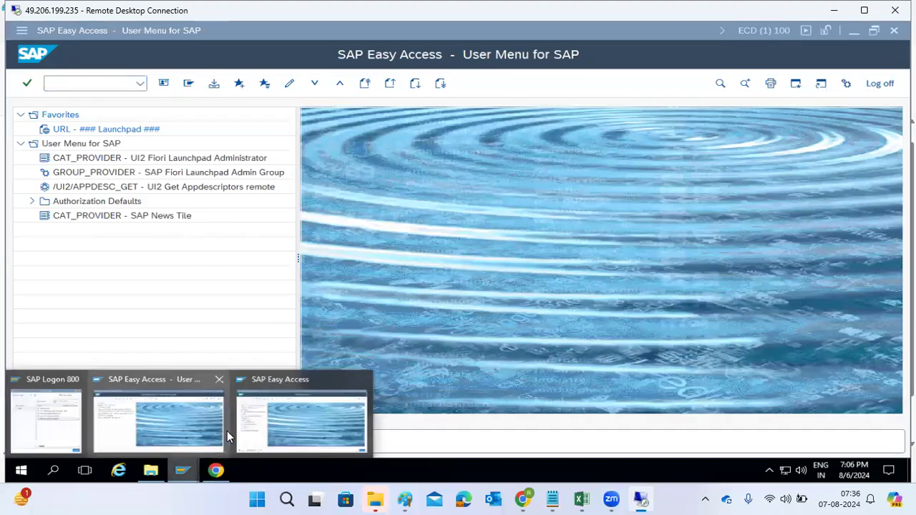
pyautogui.click(277, 424)
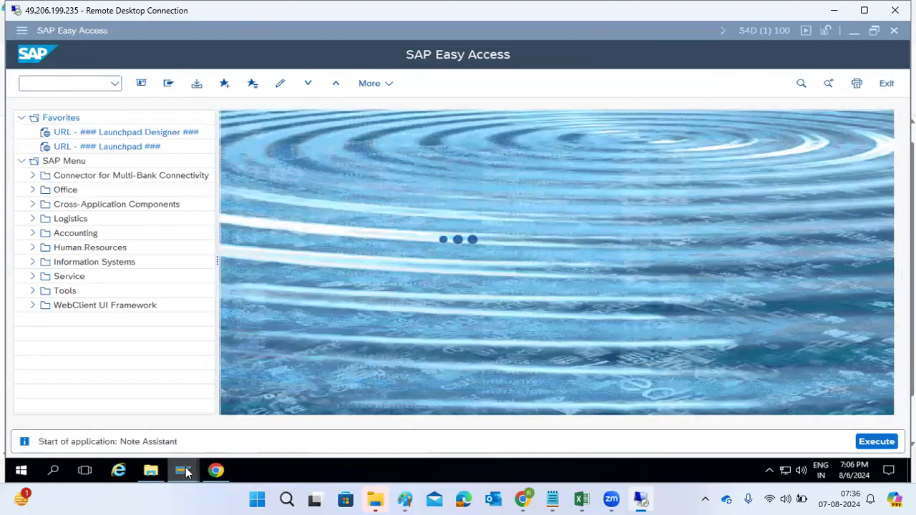
pyautogui.moveTo(183, 471)
pyautogui.click(138, 428)
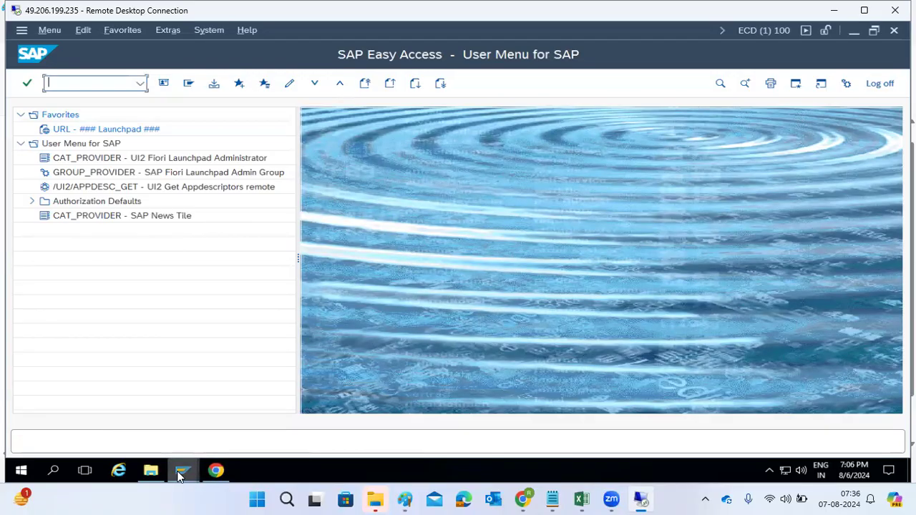
# Step: Open the SAP NetWeaver Development connection and log on as user basis
pyautogui.click(32, 426)
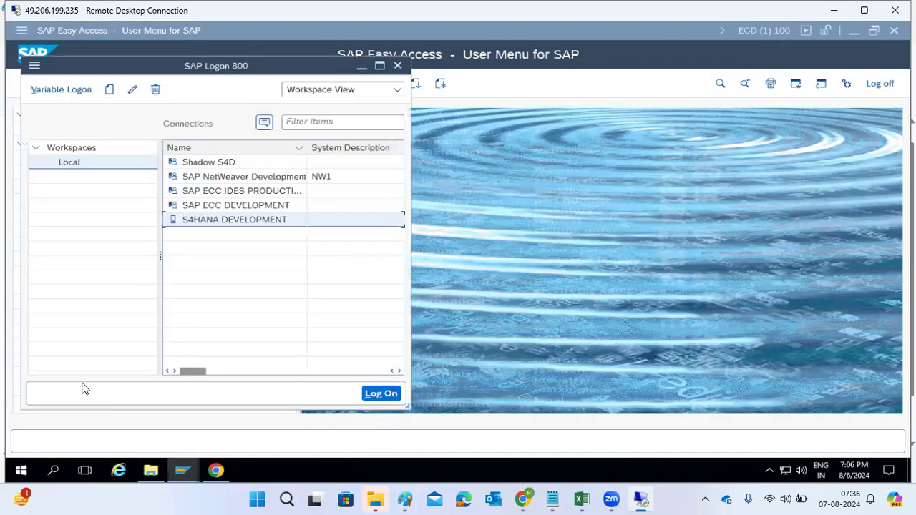
pyautogui.click(219, 179)
pyautogui.doubleClick(220, 183)
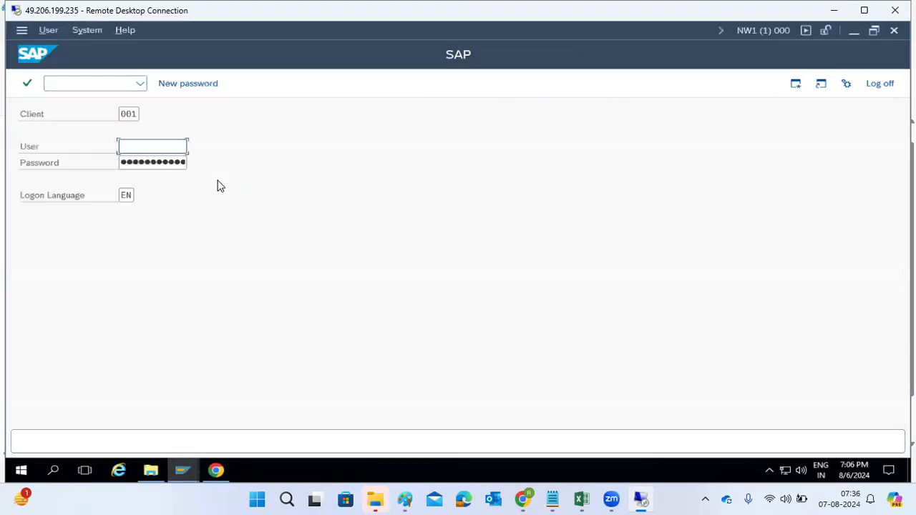
pyautogui.write('basis')
pyautogui.press('Tab')
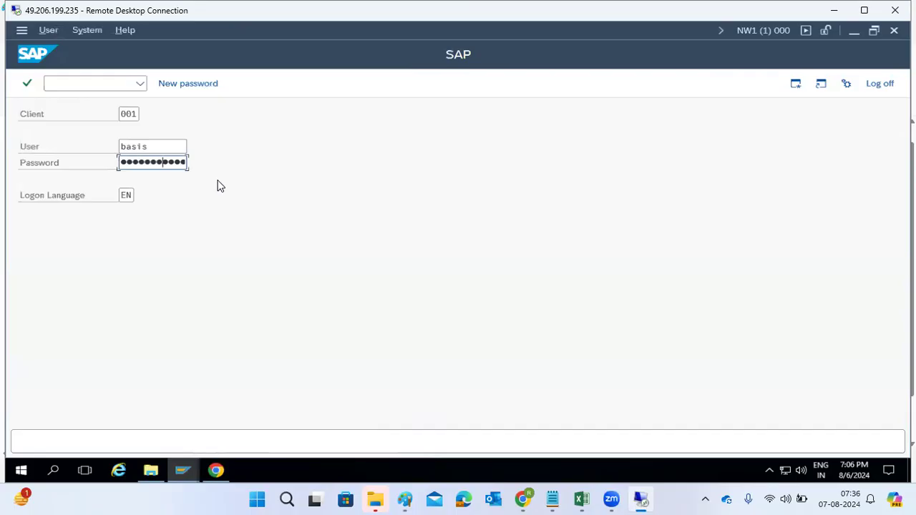
pyautogui.press('Return')
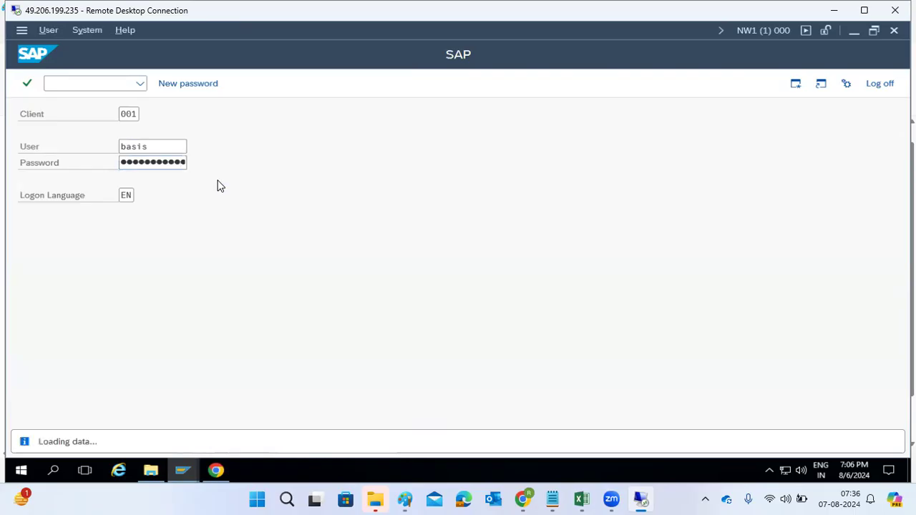
# Step: Check runtime errors with ST22 and the client list with SCC4 in the NW1 system, then return to the main menu
pyautogui.write('st22')
pyautogui.press('Return')
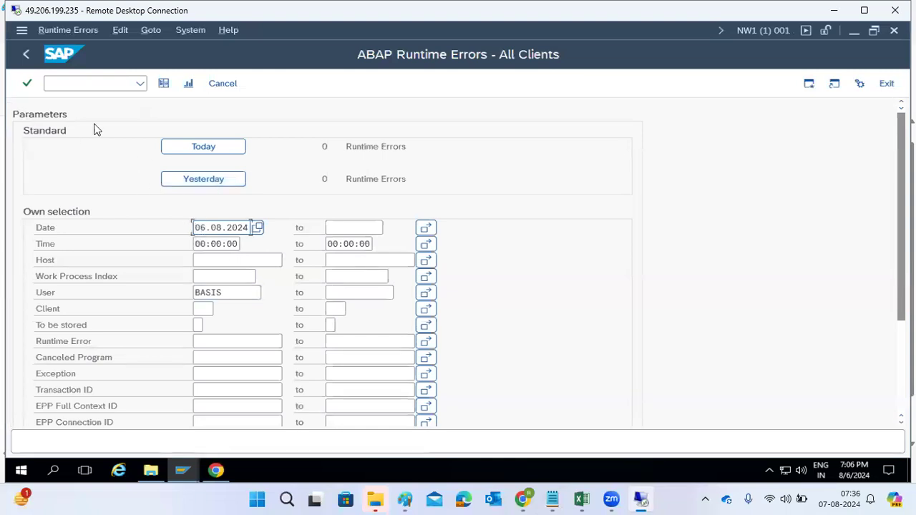
pyautogui.click(26, 54)
pyautogui.write('scc4')
pyautogui.press('Return')
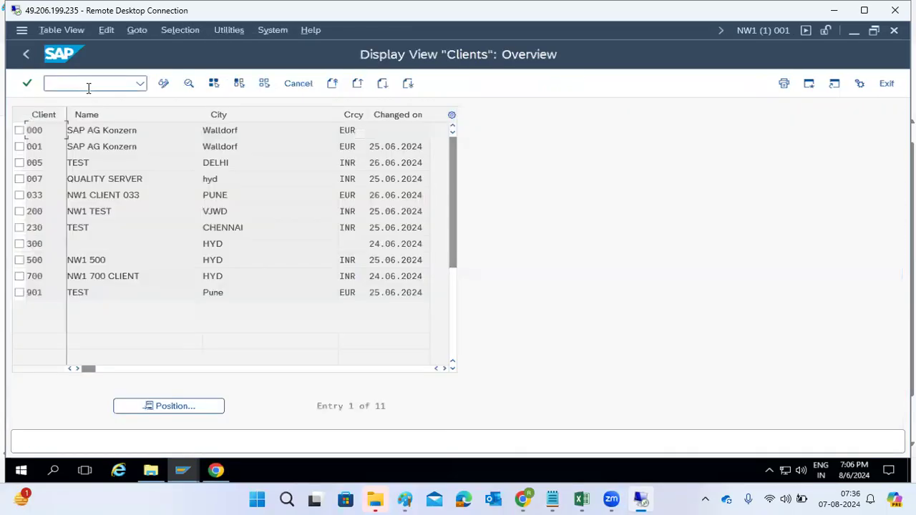
pyautogui.click(26, 54)
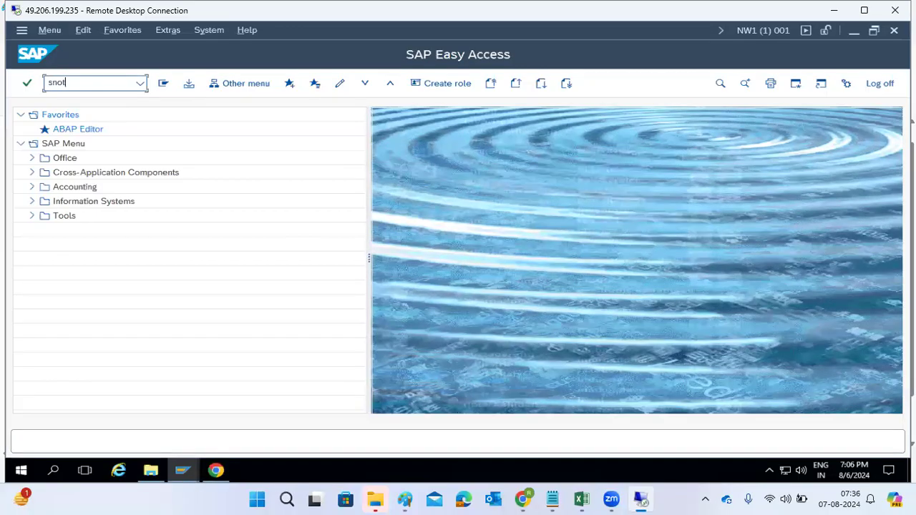
# Step: Start the Note Assistant with transaction SNOTE in NW1 and begin uploading an SAP Note file
pyautogui.press('Return')
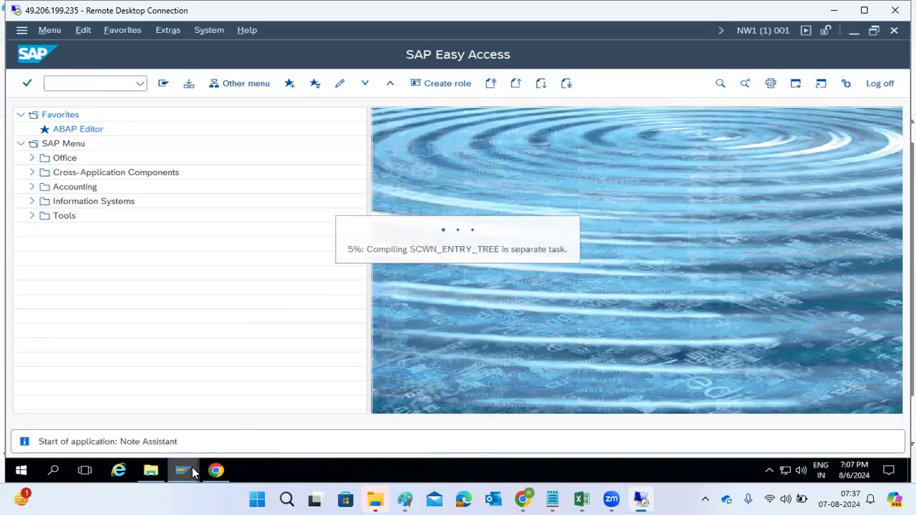
pyautogui.moveTo(191, 473)
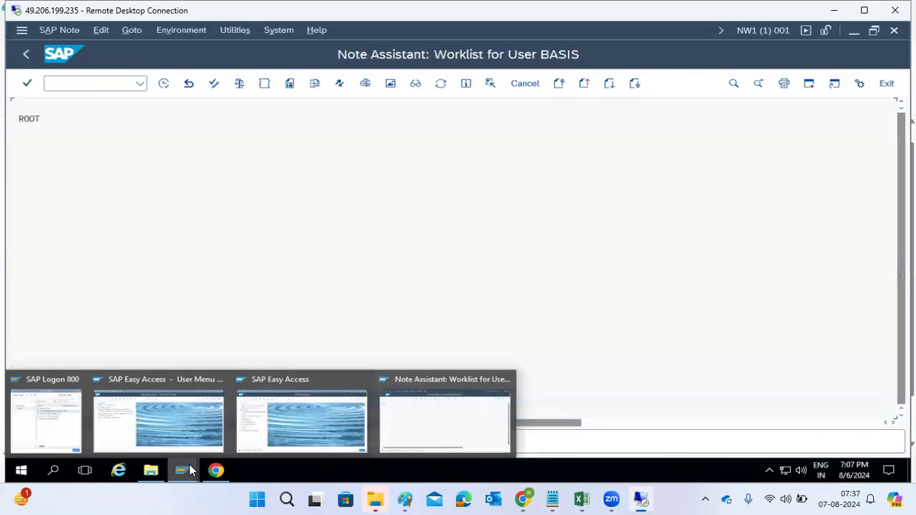
pyautogui.click(133, 31)
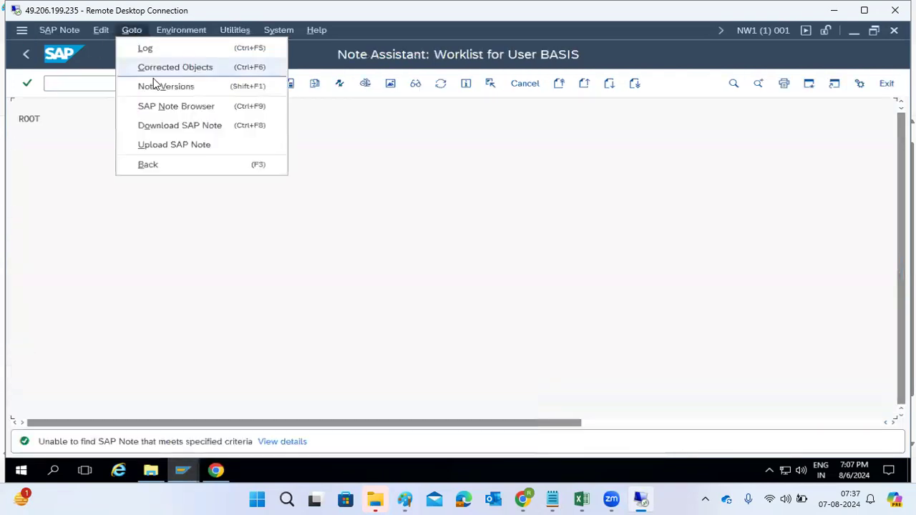
pyautogui.click(178, 143)
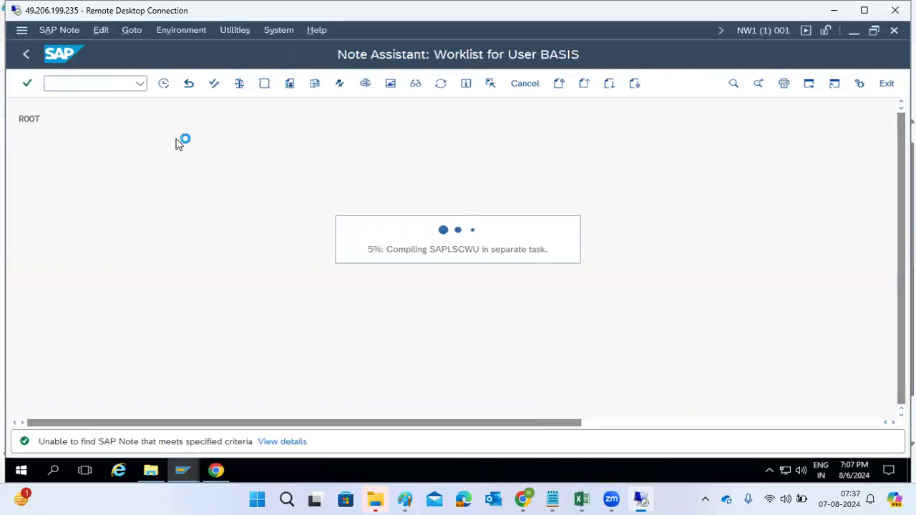
pyautogui.doubleClick(225, 226)
pyautogui.click(263, 273)
# Step: Open note 754207 PFCG: Missing authorization check with menu change from the search results and read through its description
pyautogui.click(521, 500)
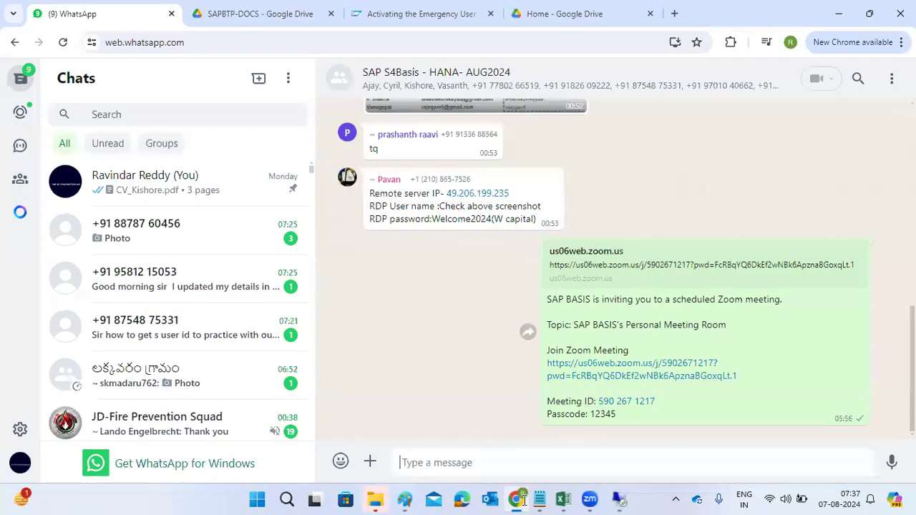
pyautogui.click(493, 499)
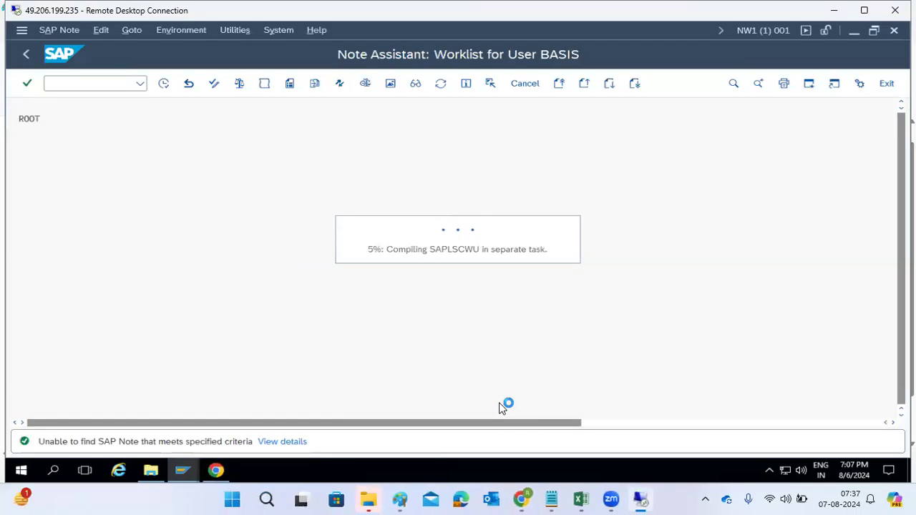
pyautogui.click(215, 470)
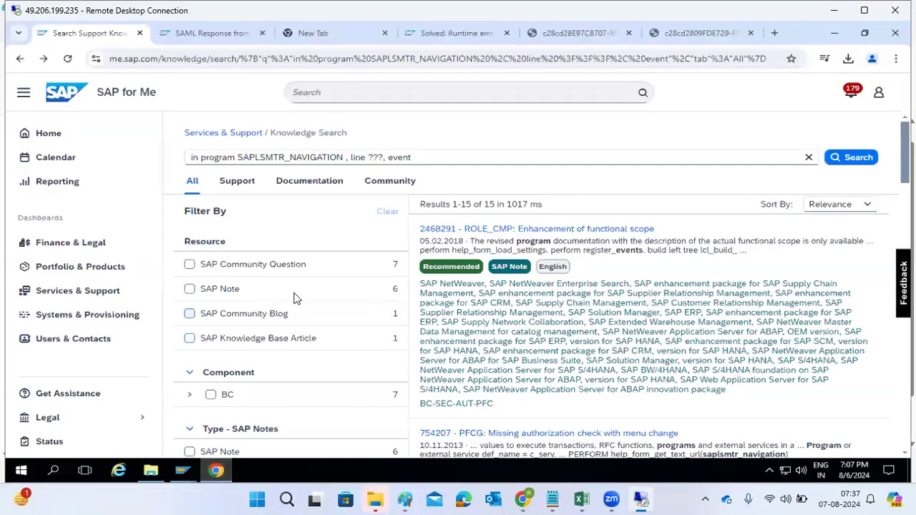
pyautogui.scroll(-2, 481, 349)
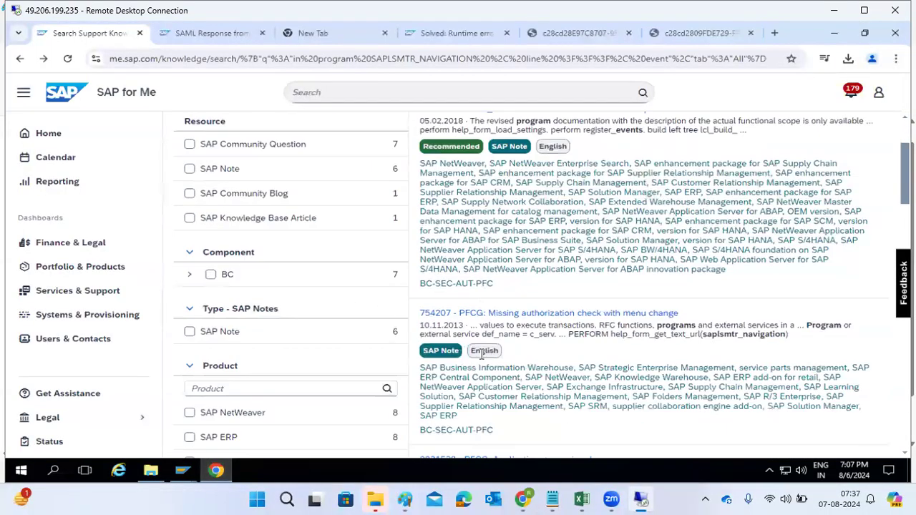
pyautogui.click(548, 317)
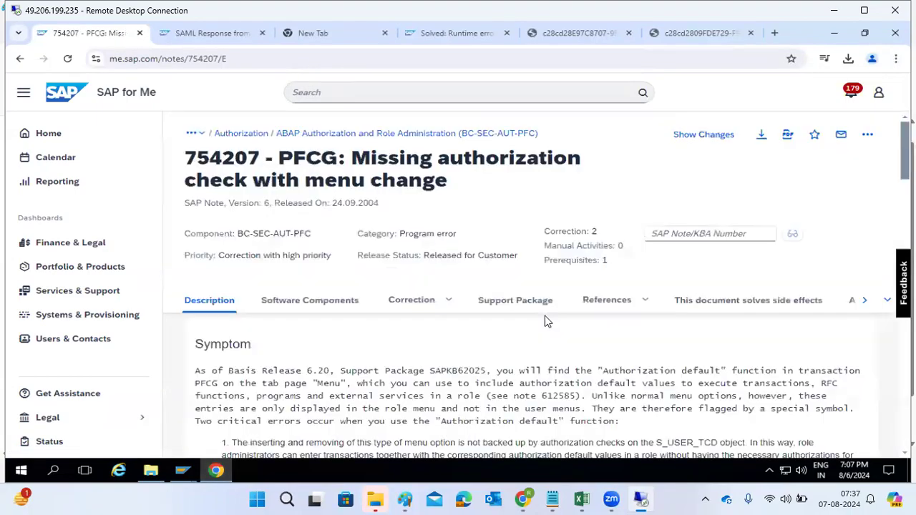
pyautogui.scroll(-2, 540, 326)
pyautogui.scroll(-5, 530, 338)
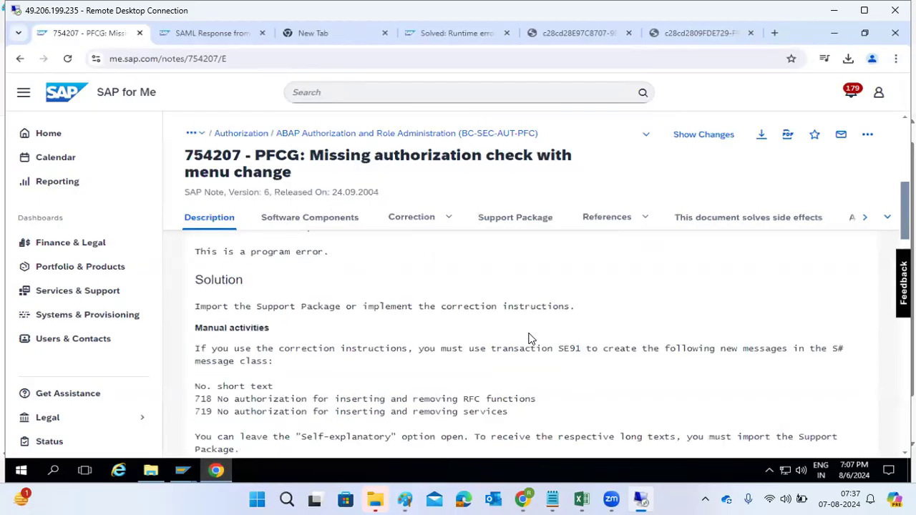
pyautogui.scroll(-5, 529, 339)
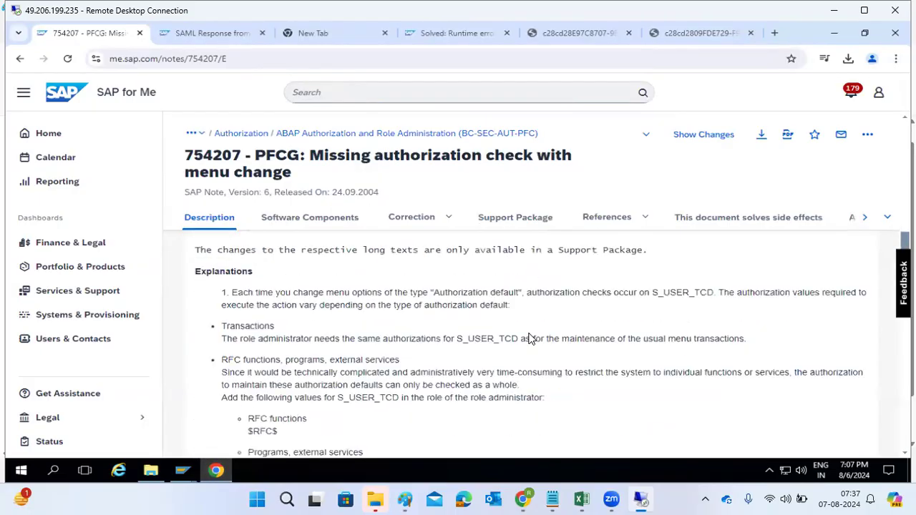
pyautogui.scroll(-5, 530, 338)
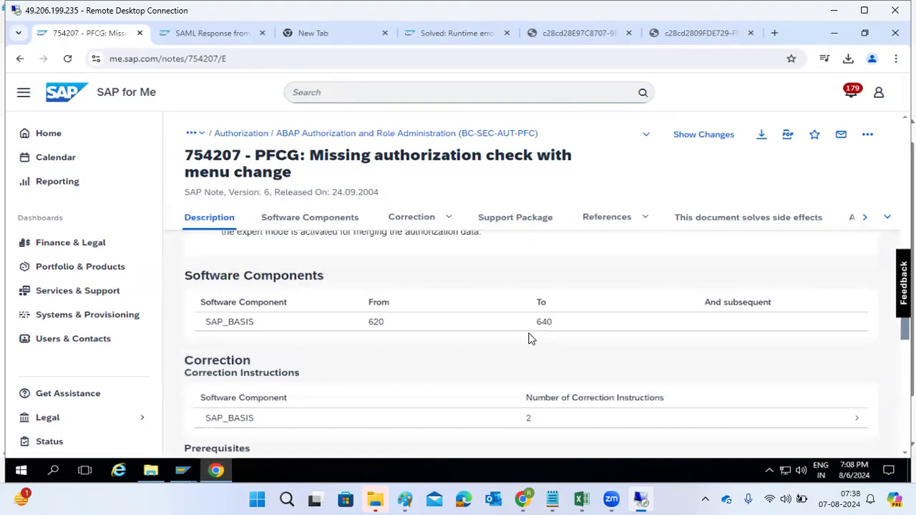
pyautogui.scroll(2, 466, 312)
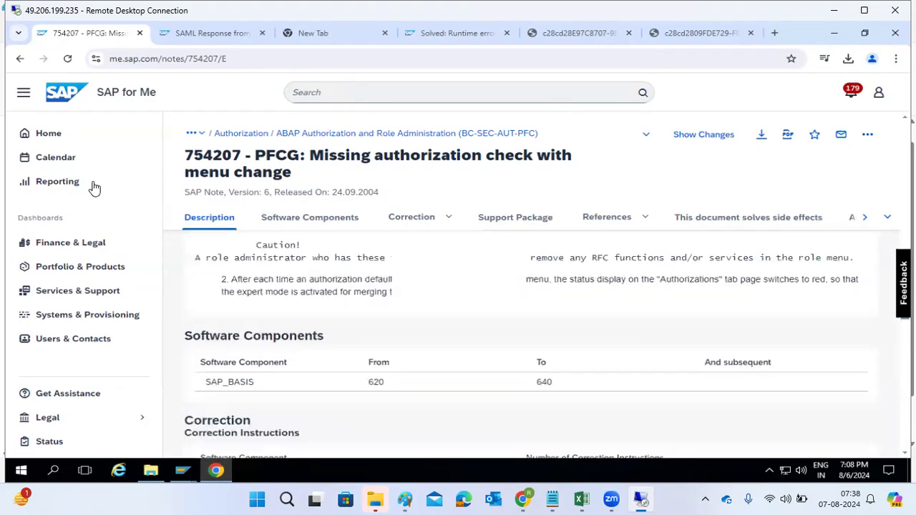
# Step: Search SAP for Me for "operating sysem call errors"
pyautogui.click(364, 98)
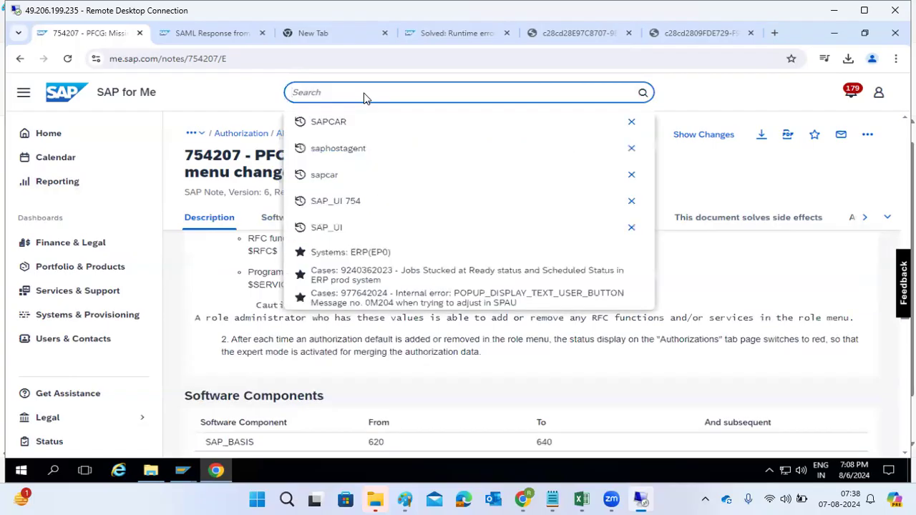
pyautogui.write('sgharr')
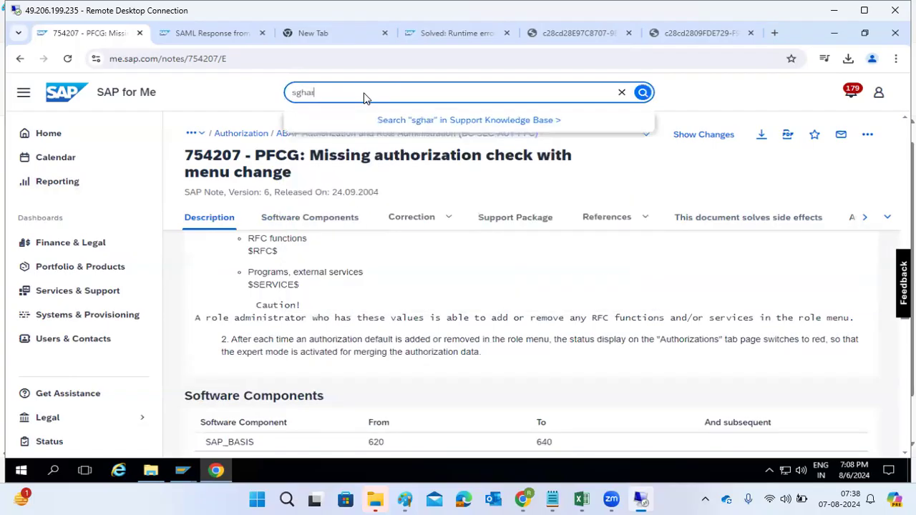
pyautogui.press('BackSpace')
pyautogui.press('BackSpace')
pyautogui.press('BackSpace')
pyautogui.press('BackSpace')
pyautogui.press('BackSpace')
pyautogui.press('BackSpace')
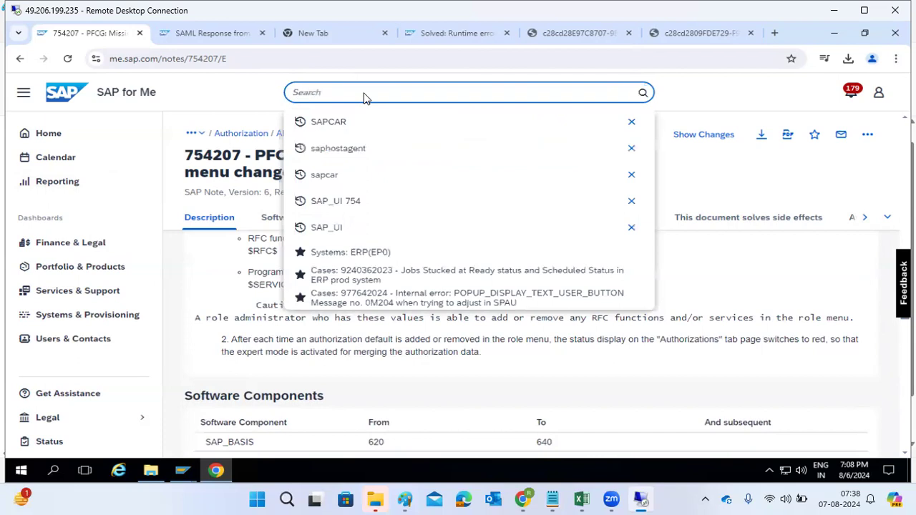
pyautogui.write('operating sysem call errors')
pyautogui.press('Return')
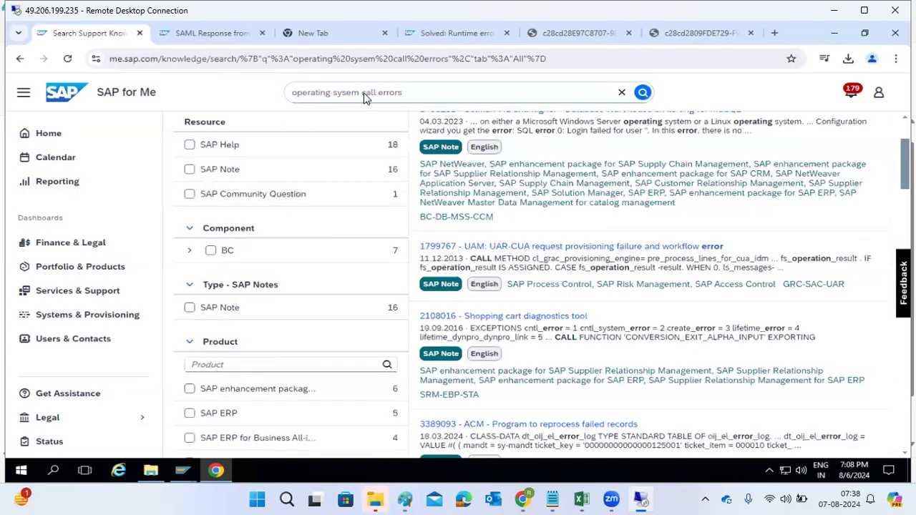
# Step: Filter the search results to the Program error category and the SAP Note resource type
pyautogui.click(365, 98)
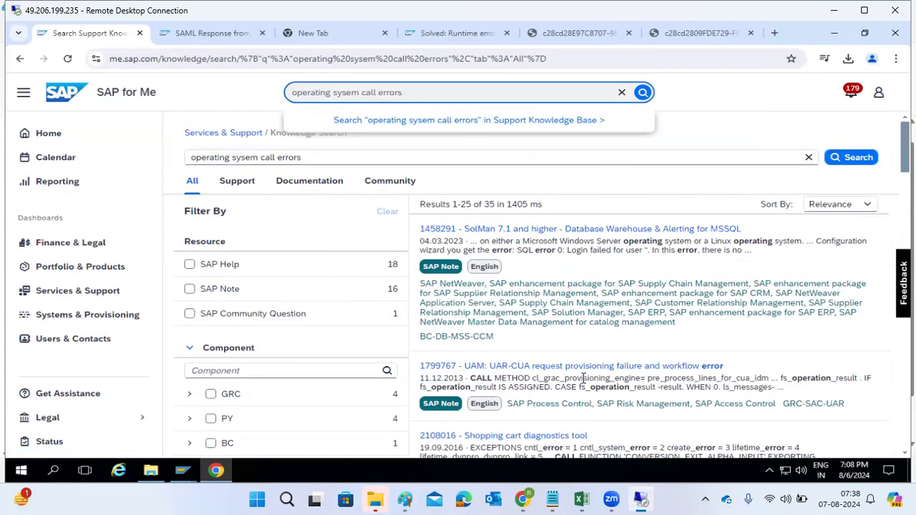
pyautogui.scroll(-2, 584, 378)
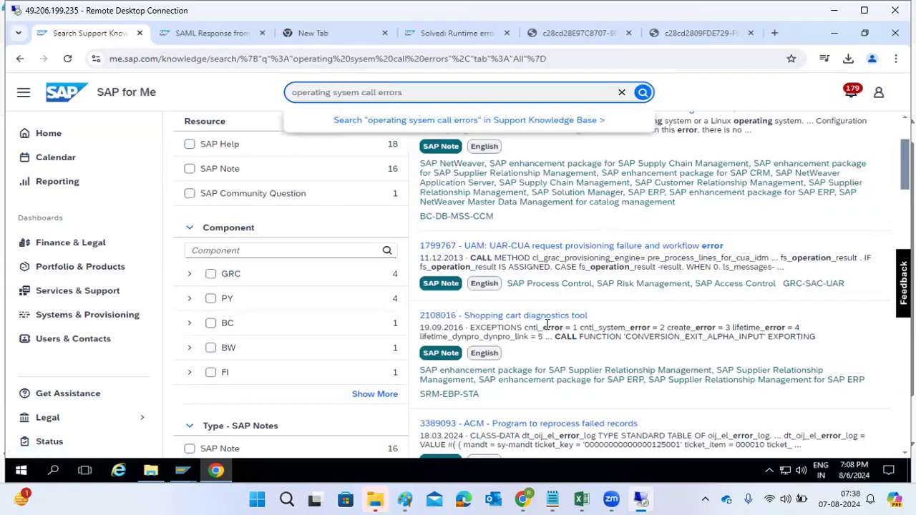
pyautogui.scroll(-5, 571, 370)
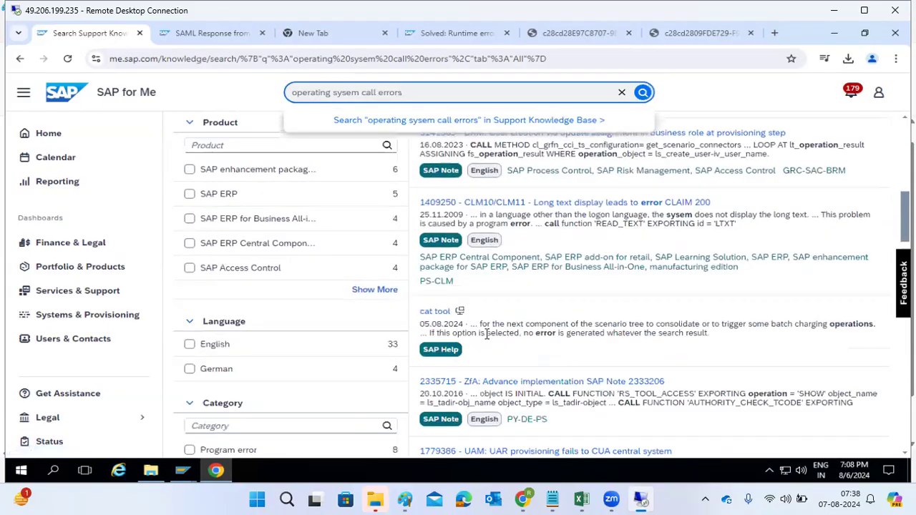
pyautogui.scroll(-6, 505, 363)
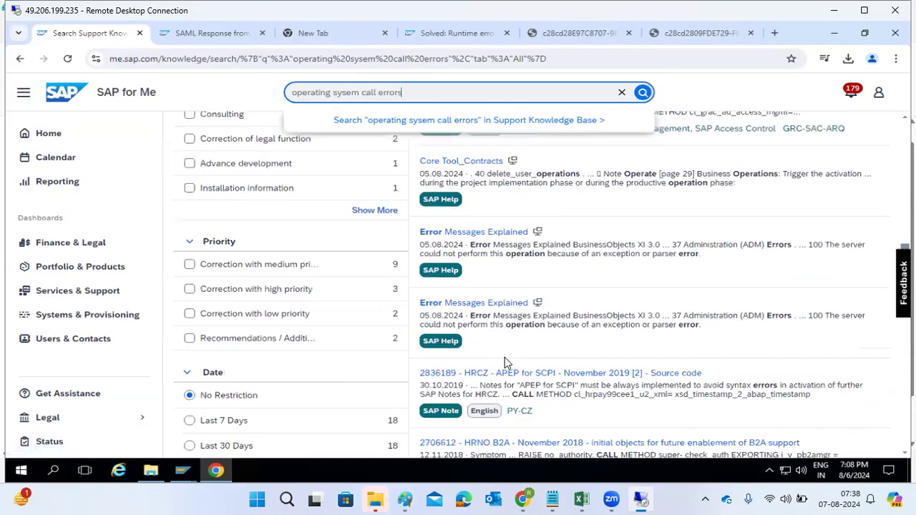
pyautogui.scroll(-1, 505, 363)
pyautogui.scroll(-2, 506, 363)
pyautogui.scroll(2, 506, 359)
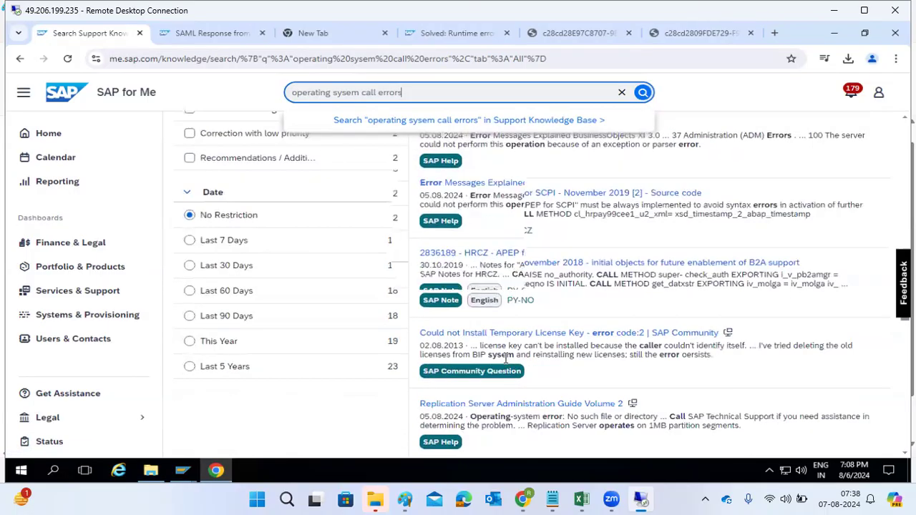
pyautogui.scroll(5, 506, 358)
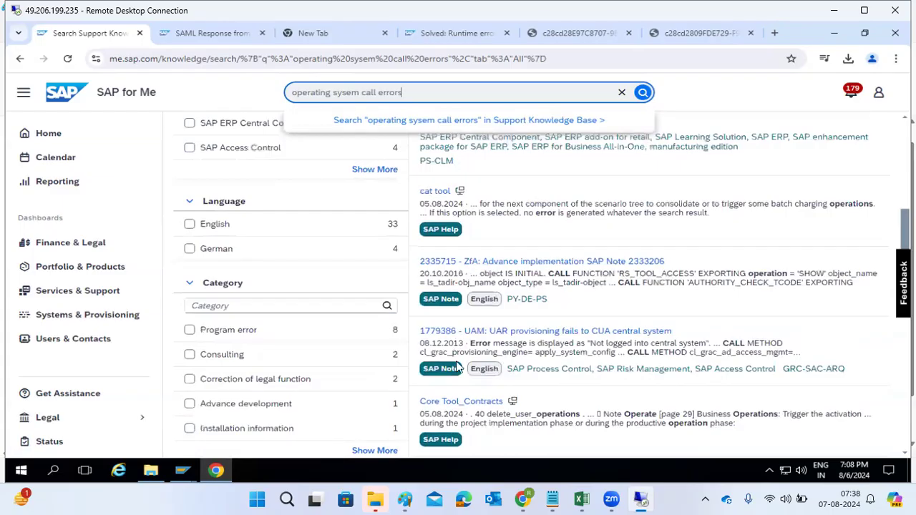
pyautogui.click(232, 330)
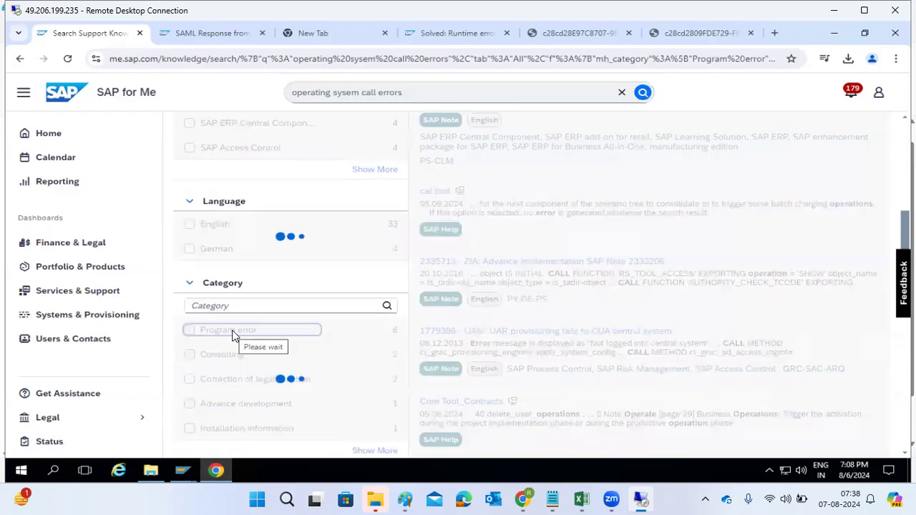
pyautogui.scroll(5, 629, 302)
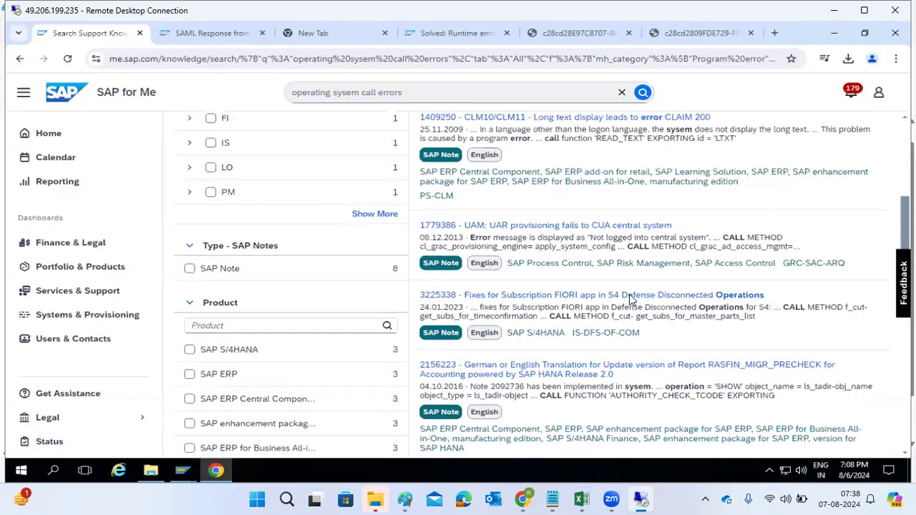
pyautogui.scroll(4, 629, 302)
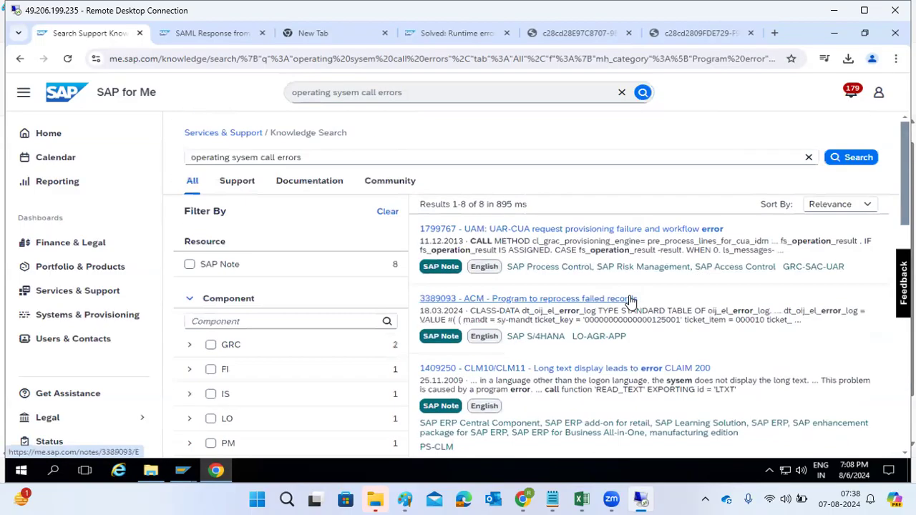
pyautogui.scroll(-2, 387, 391)
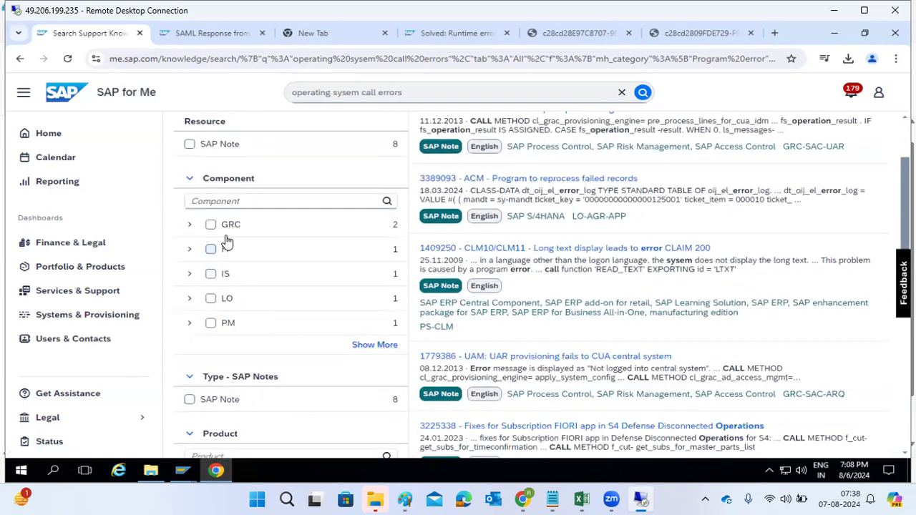
pyautogui.click(189, 144)
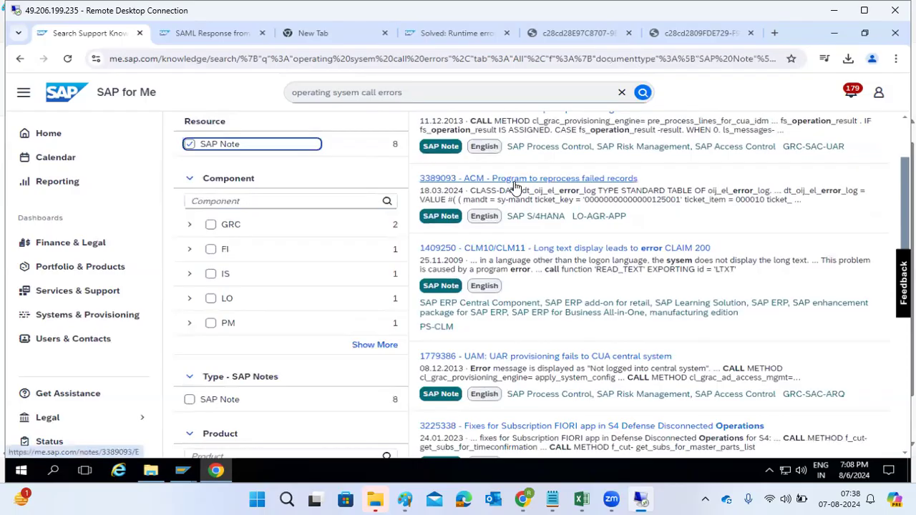
# Step: Open note 3389093 ACM - Program to reprocess failed records, download its SAR file, and return to the Note Assistant worklist
pyautogui.click(514, 181)
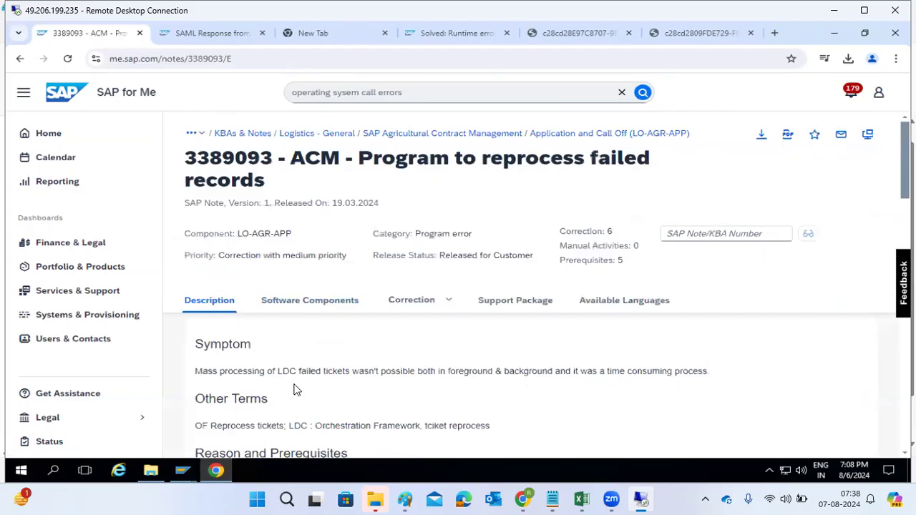
pyautogui.scroll(-4, 282, 403)
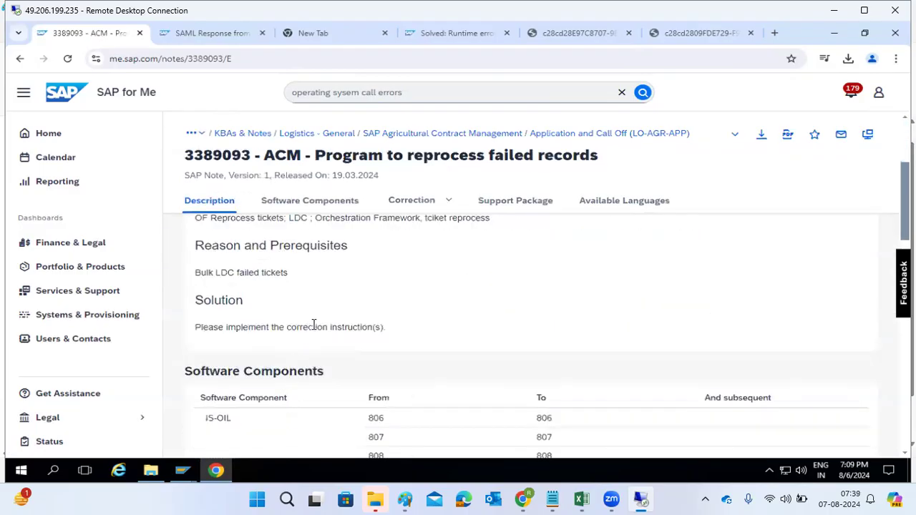
pyautogui.scroll(-1, 314, 326)
pyautogui.moveTo(210, 358); pyautogui.dragTo(367, 393)
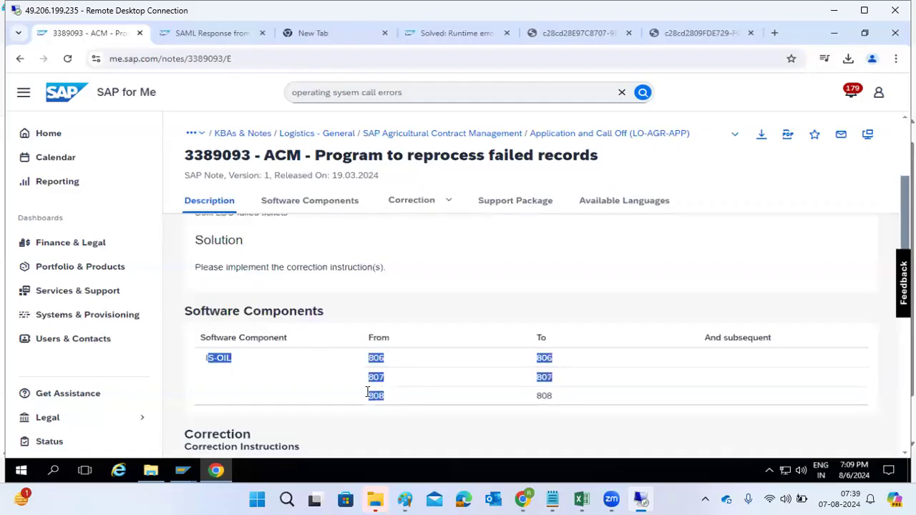
pyautogui.click(203, 366)
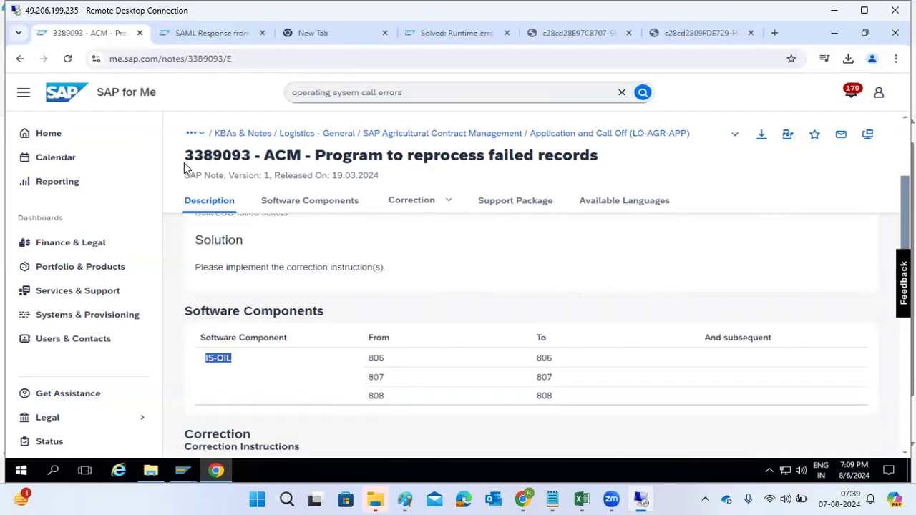
pyautogui.click(761, 135)
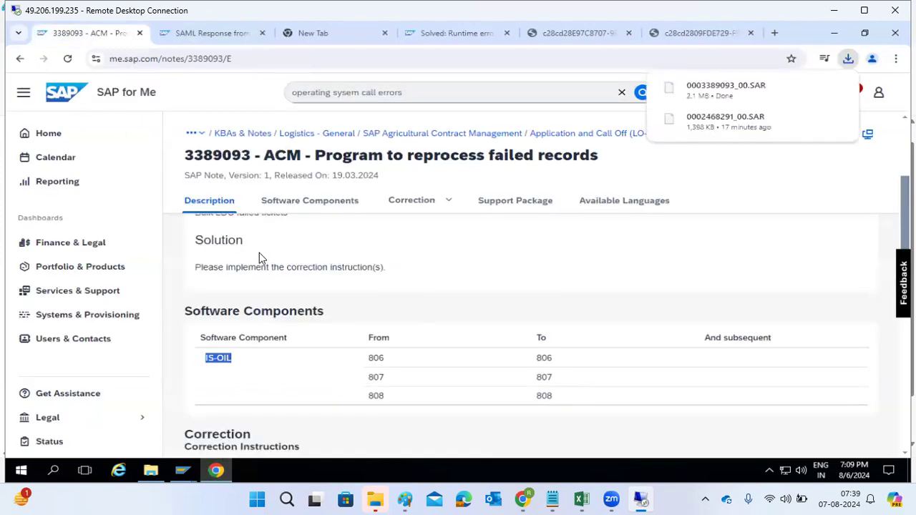
pyautogui.click(183, 470)
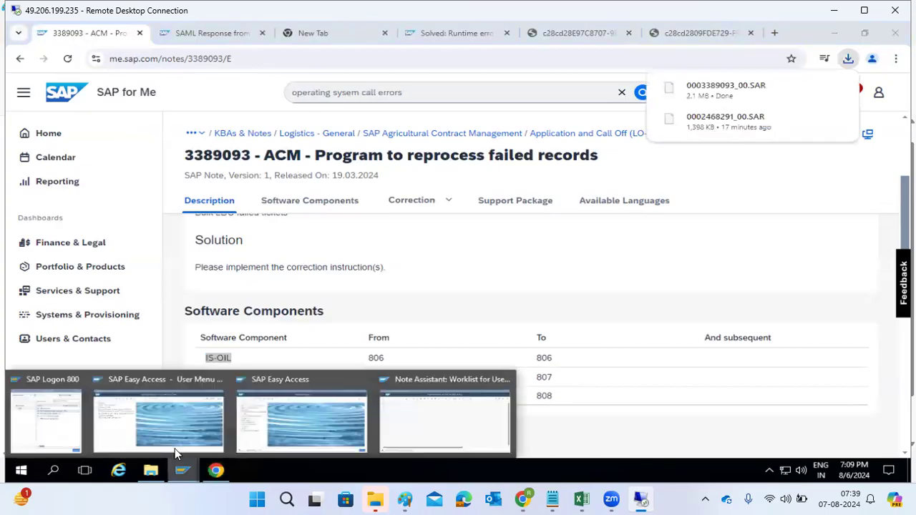
pyautogui.click(424, 410)
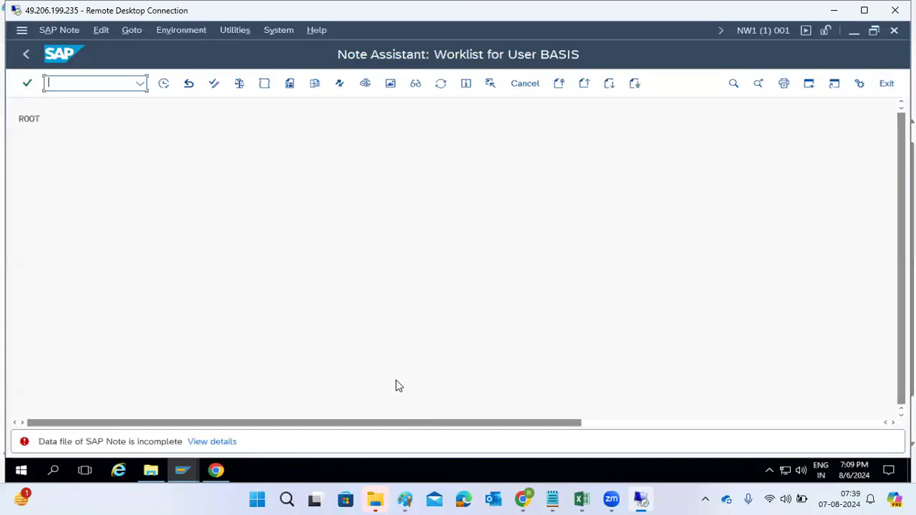
# Step: Switch to the ECD system session and open the Note Assistant with transaction snote
pyautogui.click(183, 471)
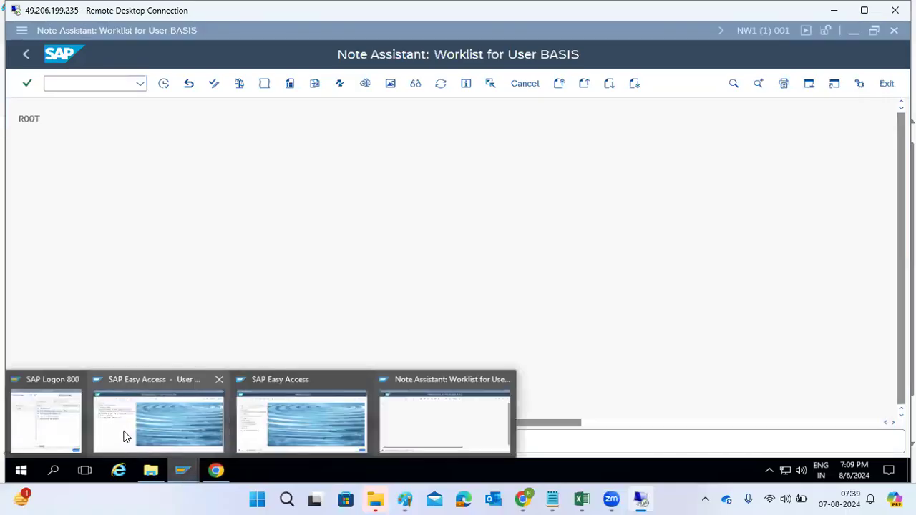
pyautogui.click(124, 434)
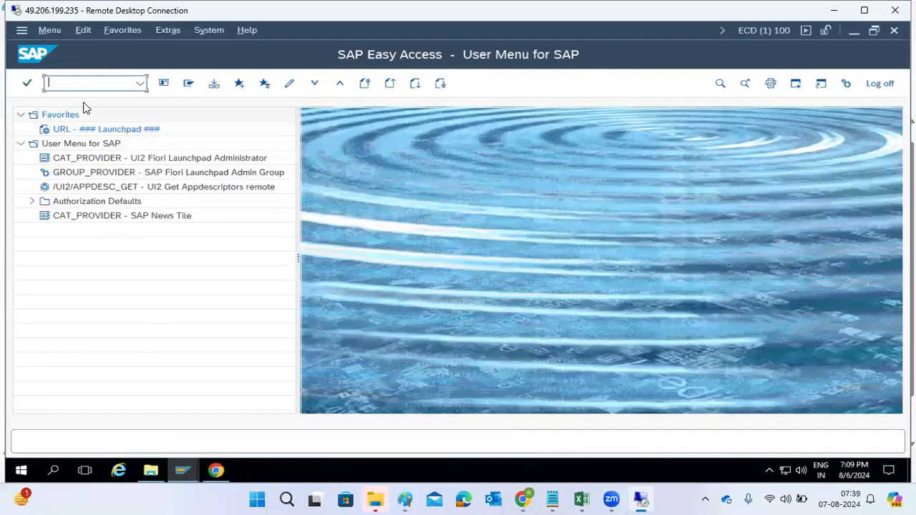
pyautogui.write('snote')
pyautogui.press('Return')
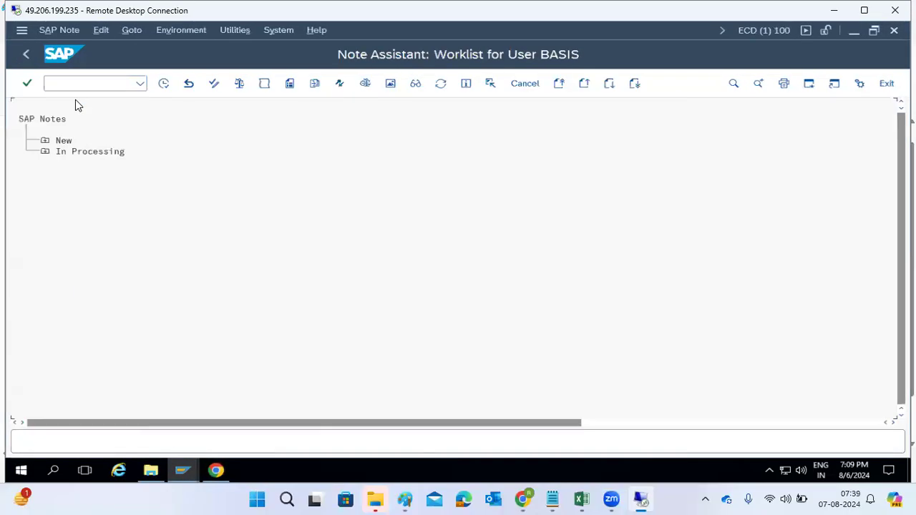
# Step: Upload the downloaded SAR file of note 3389093 into the Note Assistant
pyautogui.click(102, 35)
pyautogui.moveTo(132, 36)
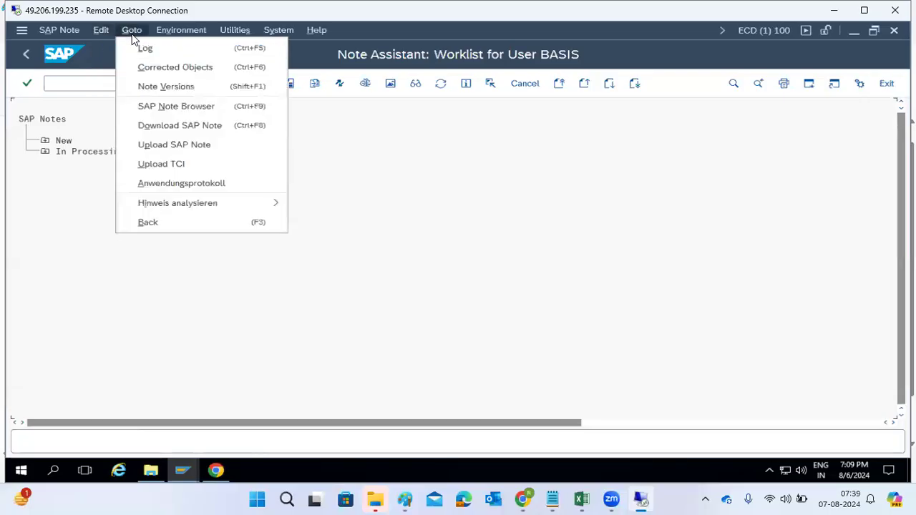
pyautogui.click(152, 146)
pyautogui.click(231, 223)
pyautogui.doubleClick(230, 225)
pyautogui.click(270, 272)
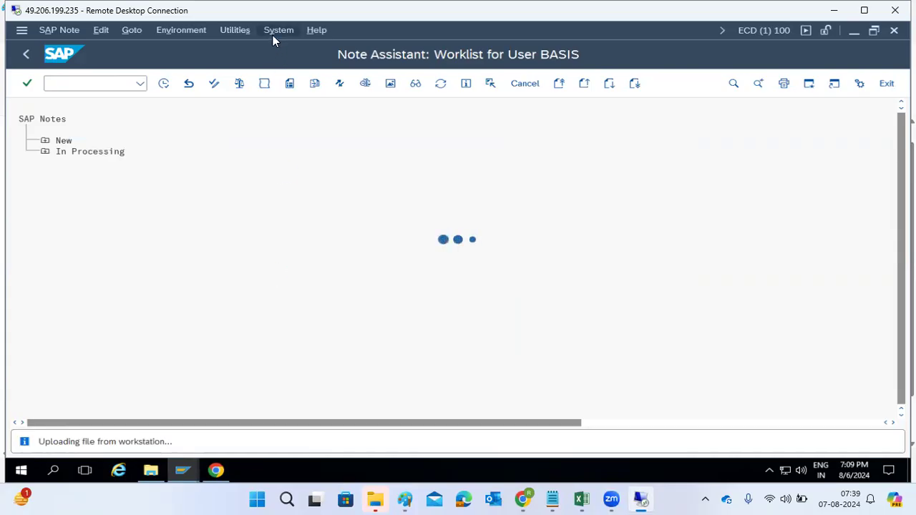
# Step: Review note 3389093's number and software component list in the browser while the upload runs
pyautogui.click(216, 471)
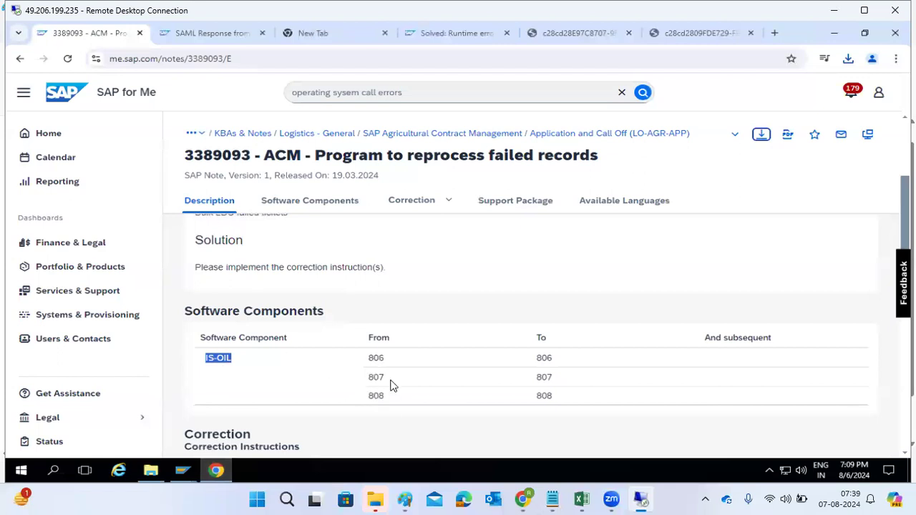
pyautogui.scroll(3, 333, 362)
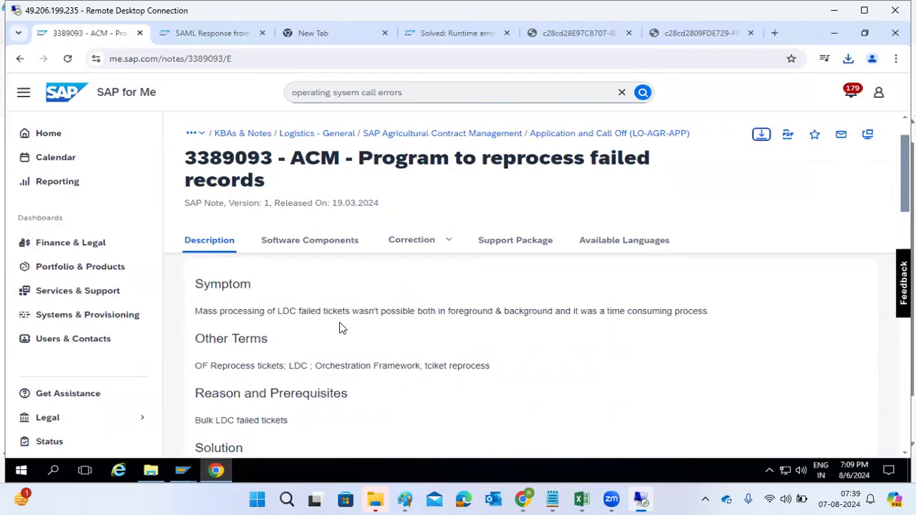
pyautogui.doubleClick(237, 159)
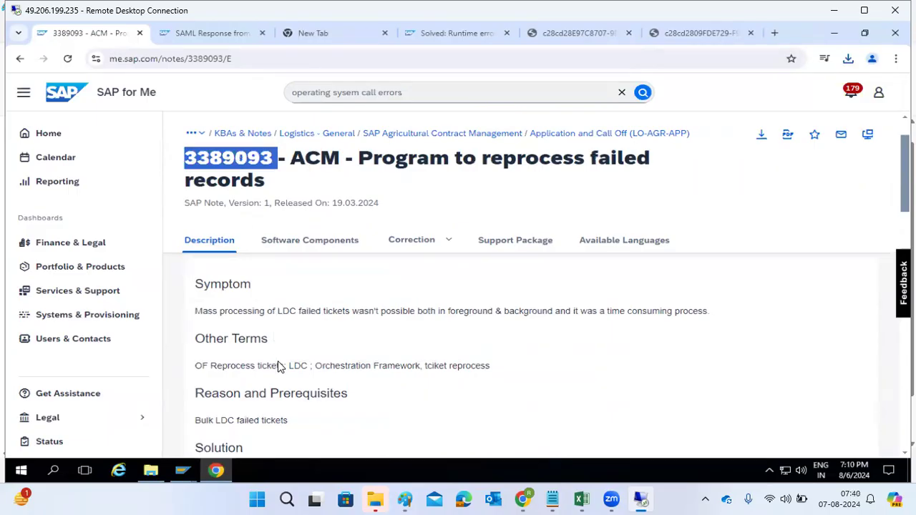
pyautogui.scroll(-2, 277, 366)
pyautogui.scroll(-2, 279, 368)
pyautogui.scroll(-2, 279, 367)
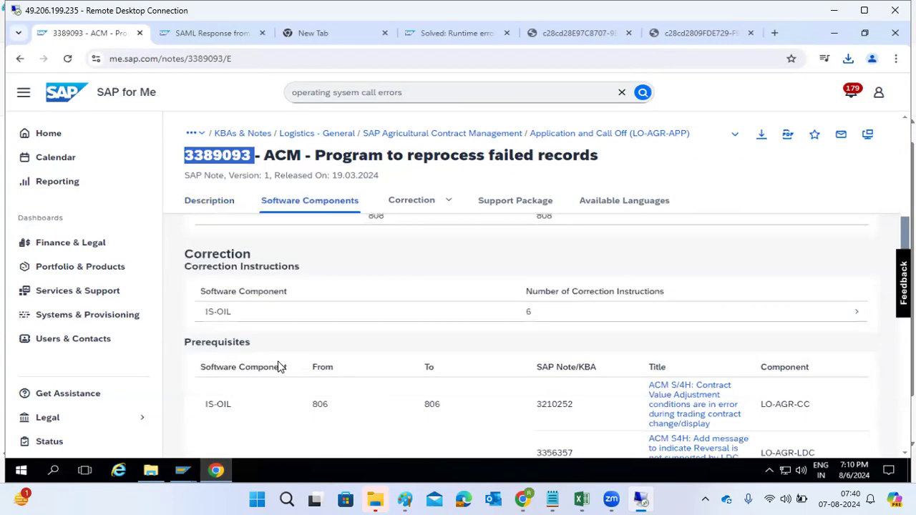
pyautogui.scroll(3, 280, 367)
pyautogui.moveTo(207, 358); pyautogui.dragTo(232, 359)
pyautogui.click(218, 473)
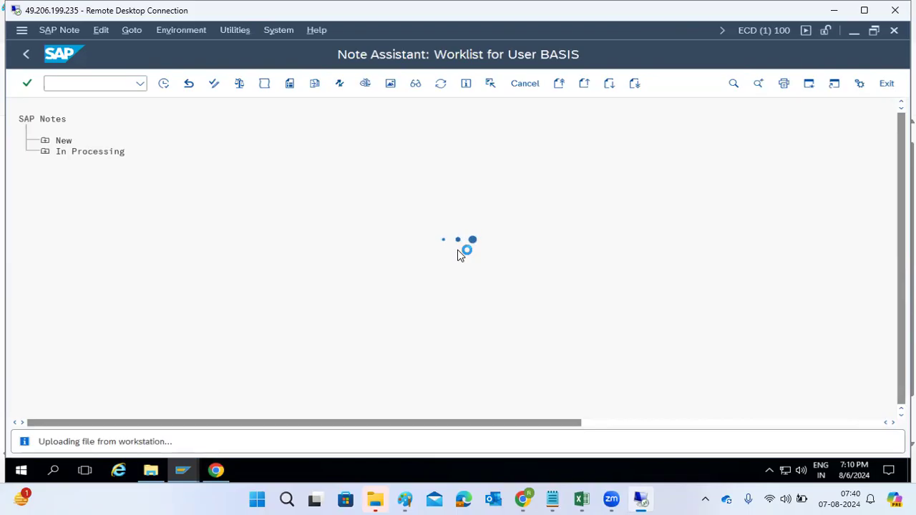
pyautogui.click(214, 473)
# Step: Read through note 3389093's symptom, correction instructions and IS-OIL software component versions
pyautogui.scroll(3, 370, 221)
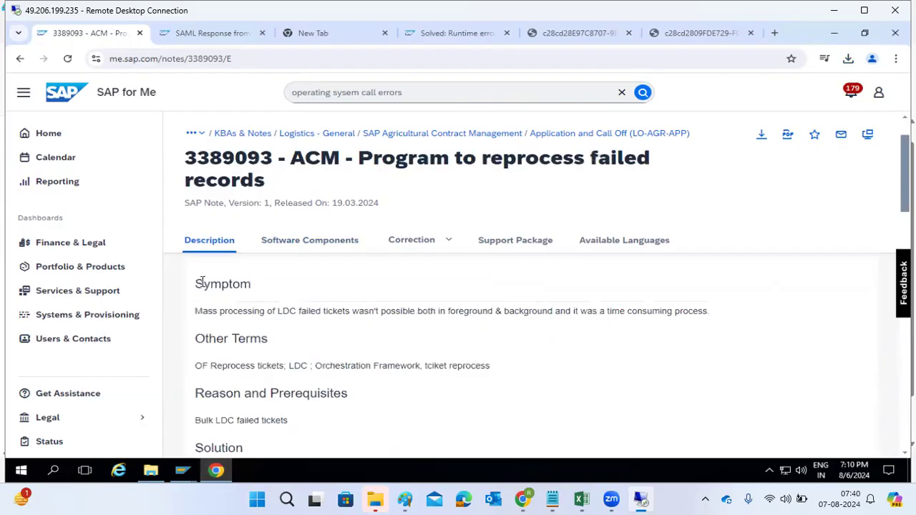
pyautogui.moveTo(197, 285); pyautogui.dragTo(239, 287)
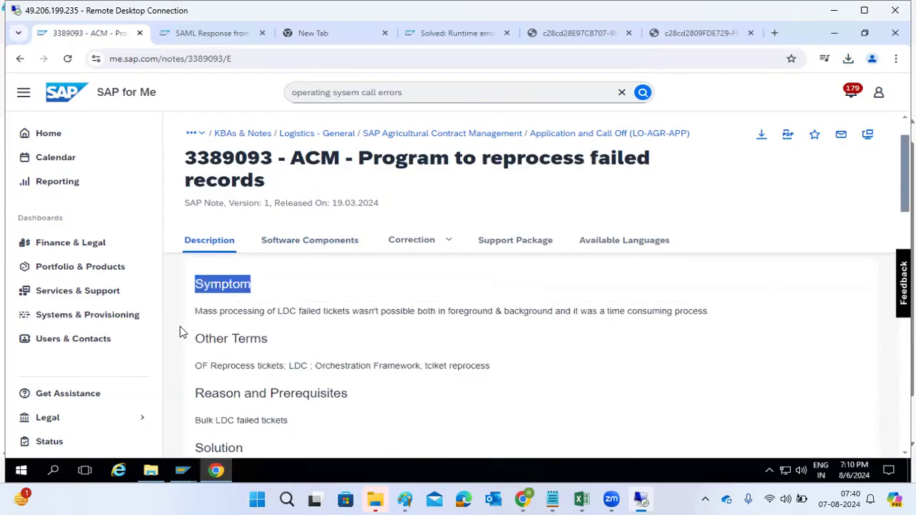
pyautogui.click(201, 312)
pyautogui.moveTo(201, 312); pyautogui.dragTo(721, 311)
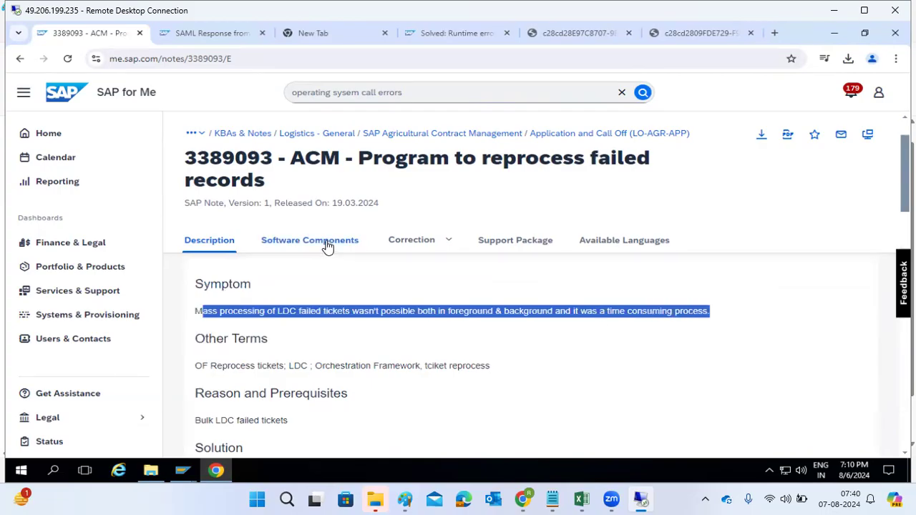
pyautogui.click(392, 239)
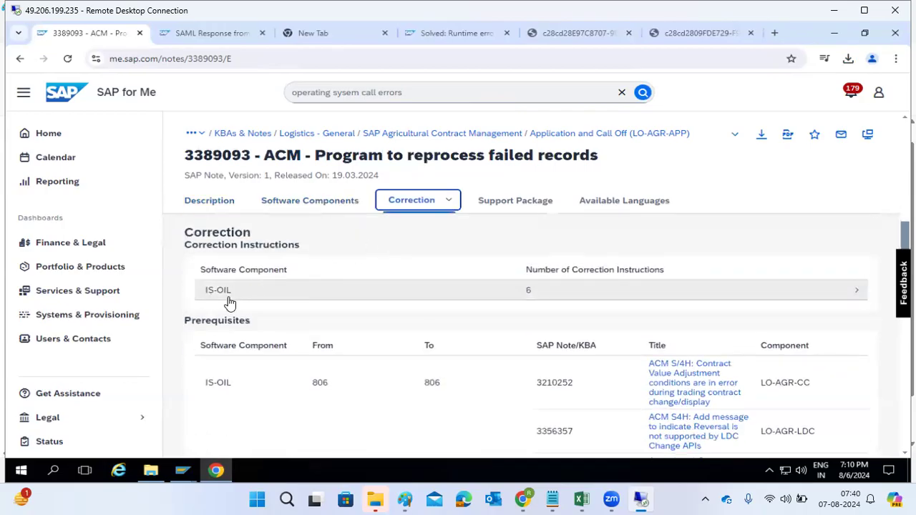
pyautogui.scroll(2, 214, 300)
pyautogui.moveTo(206, 276); pyautogui.dragTo(231, 275)
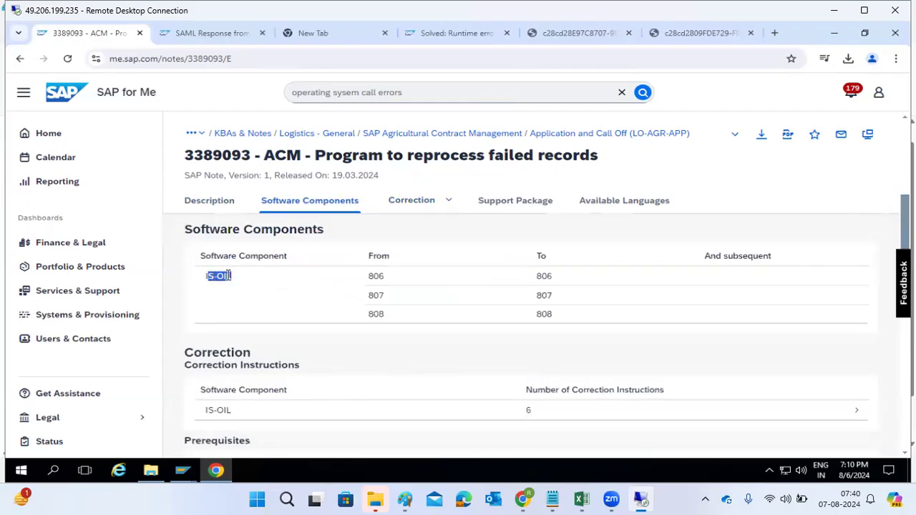
pyautogui.click(210, 276)
pyautogui.moveTo(207, 276); pyautogui.dragTo(244, 278)
pyautogui.scroll(5, 243, 276)
pyautogui.scroll(-3, 247, 301)
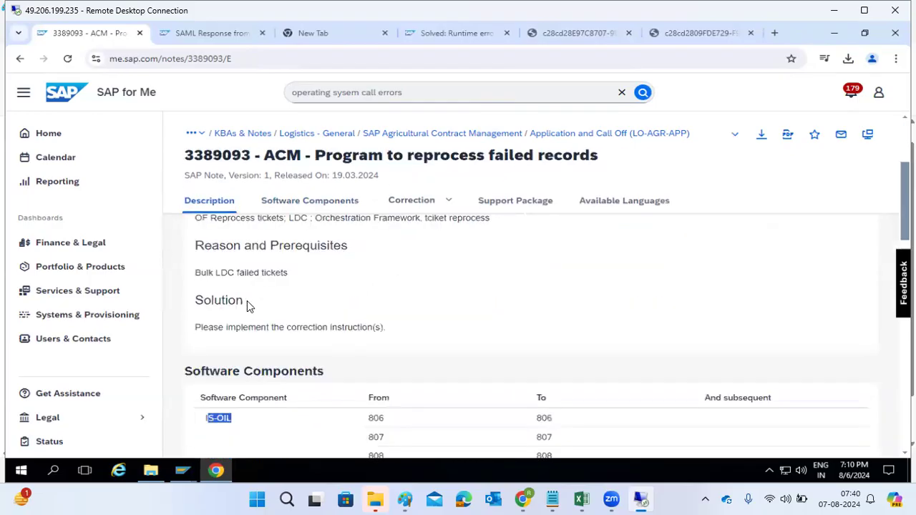
pyautogui.scroll(-2, 247, 302)
pyautogui.click(230, 300)
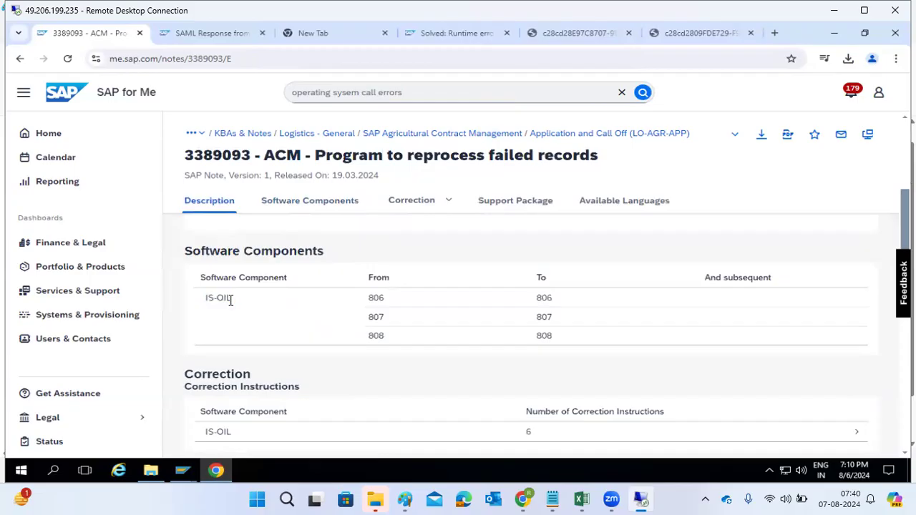
pyautogui.moveTo(206, 299); pyautogui.dragTo(229, 300)
pyautogui.scroll(6, 235, 299)
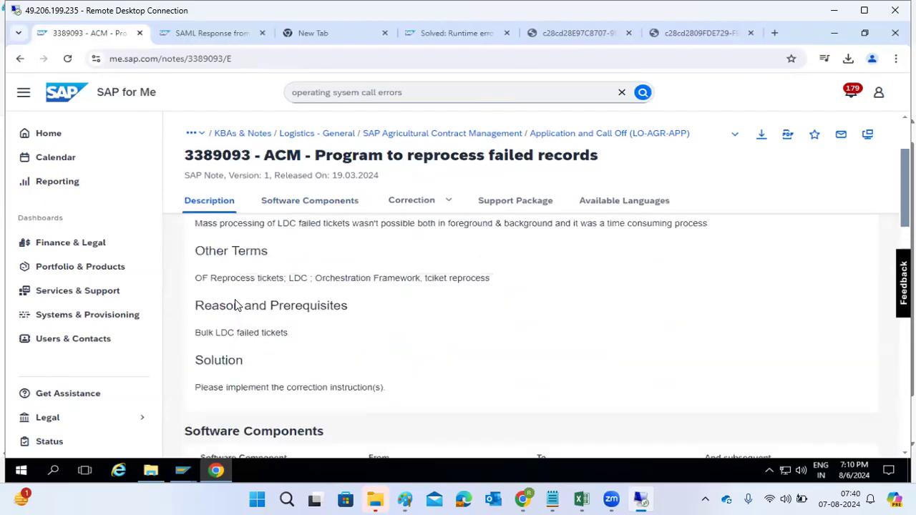
pyautogui.moveTo(221, 311); pyautogui.dragTo(673, 311)
pyautogui.scroll(-3, 244, 392)
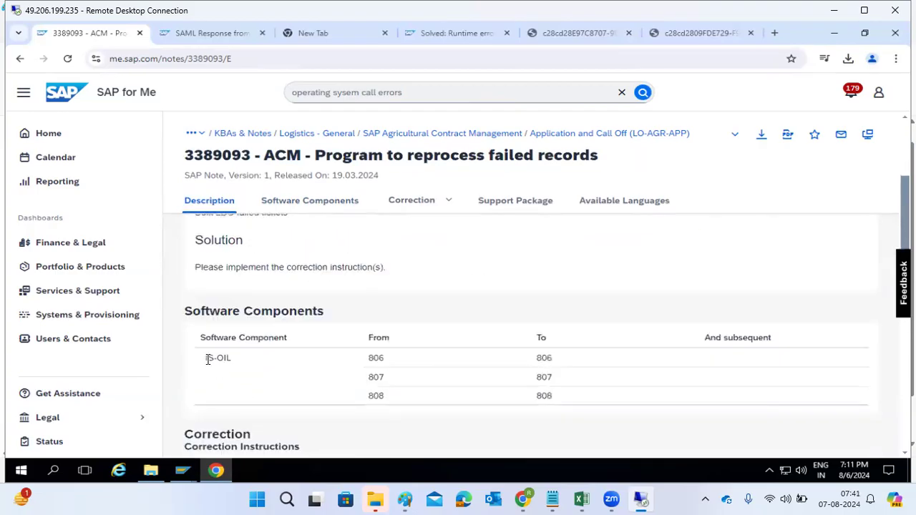
# Step: Close the extra Note Assistant Home session by exiting it with /nex
pyautogui.click(182, 470)
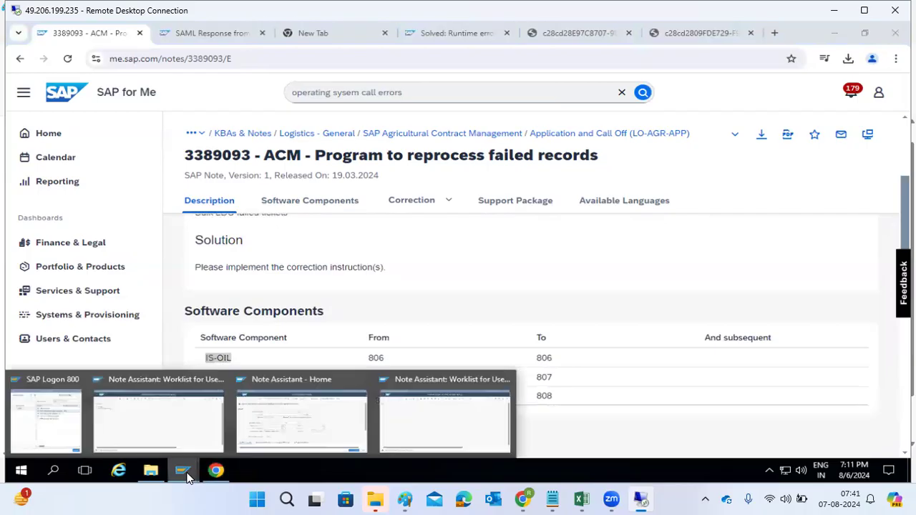
pyautogui.click(178, 451)
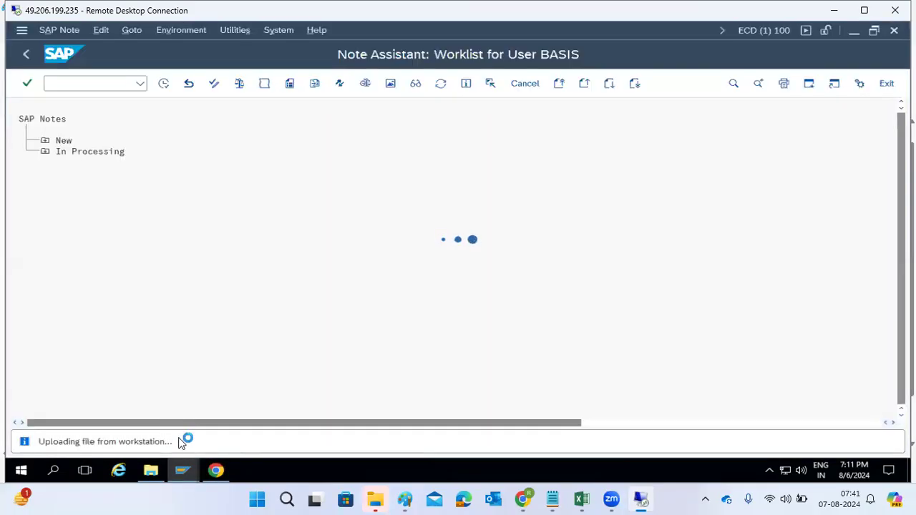
pyautogui.click(214, 470)
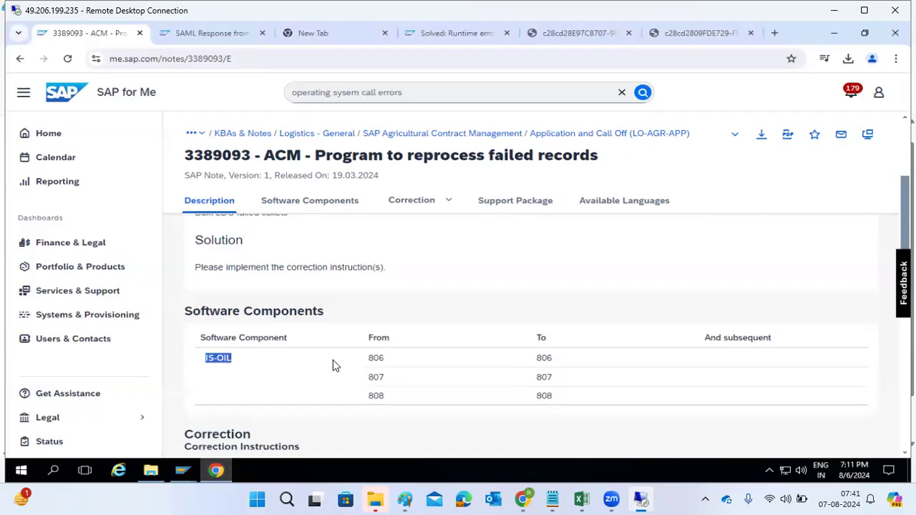
pyautogui.moveTo(373, 405); pyautogui.dragTo(387, 407)
pyautogui.doubleClick(207, 158)
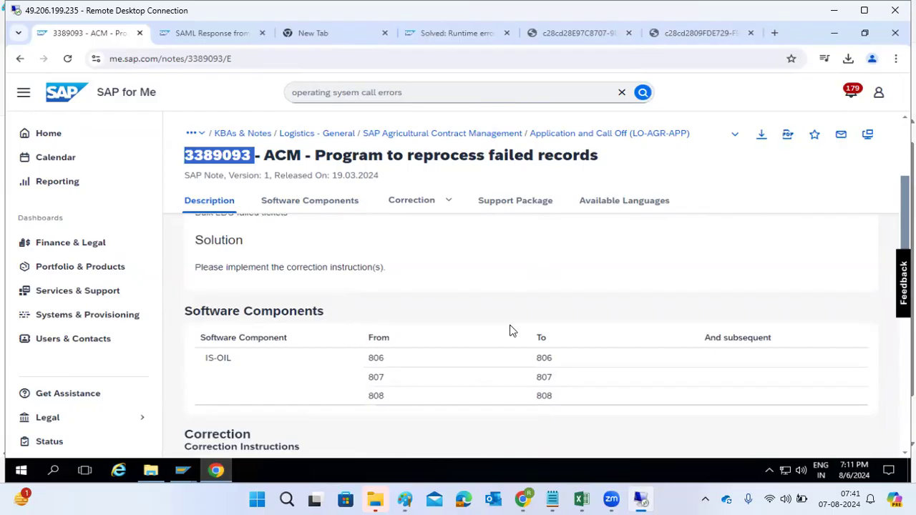
pyautogui.moveTo(172, 480)
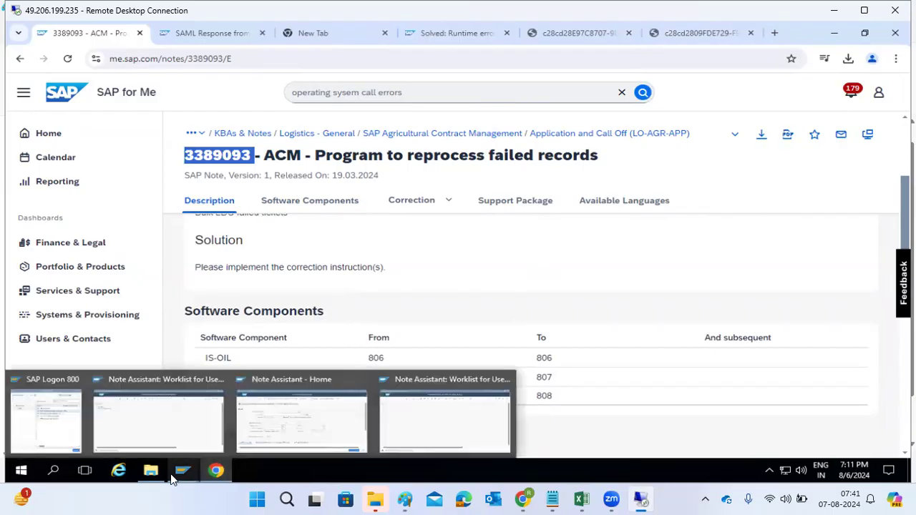
pyautogui.click(275, 425)
pyautogui.click(27, 53)
pyautogui.write('/nex')
pyautogui.press('Return')
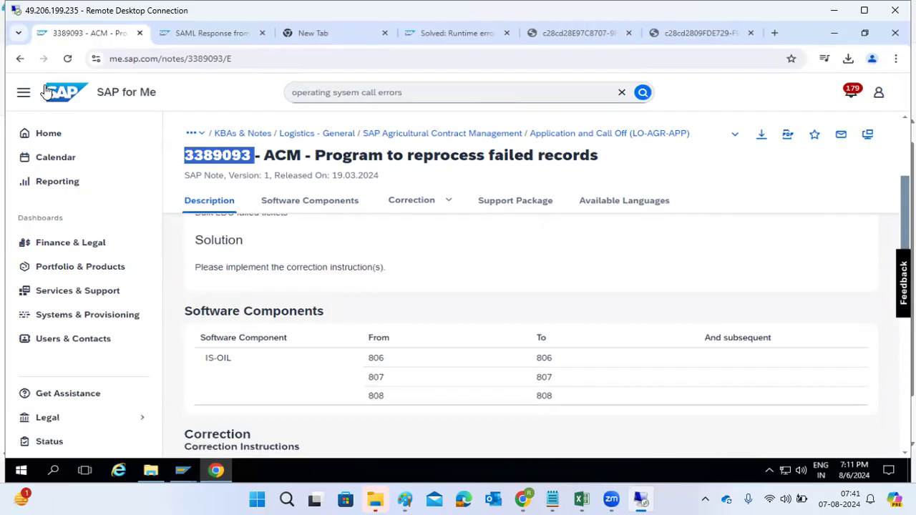
pyautogui.click(183, 470)
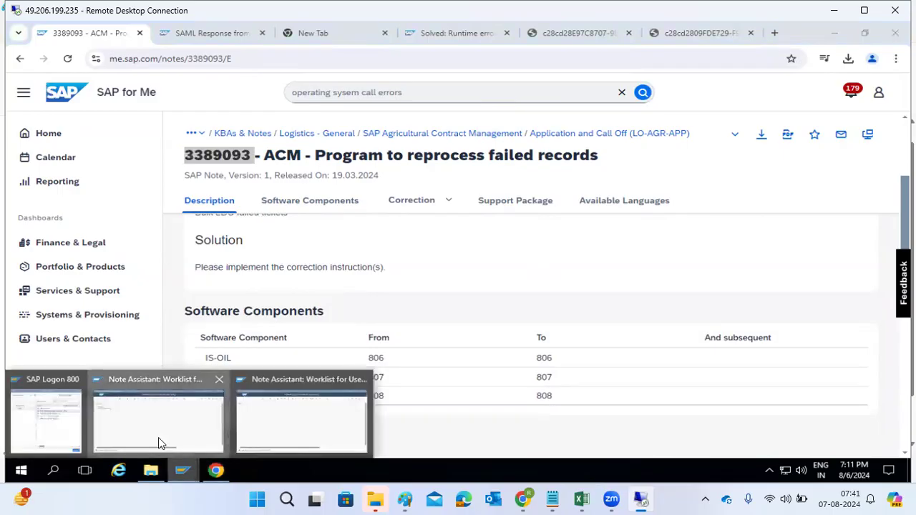
pyautogui.click(159, 439)
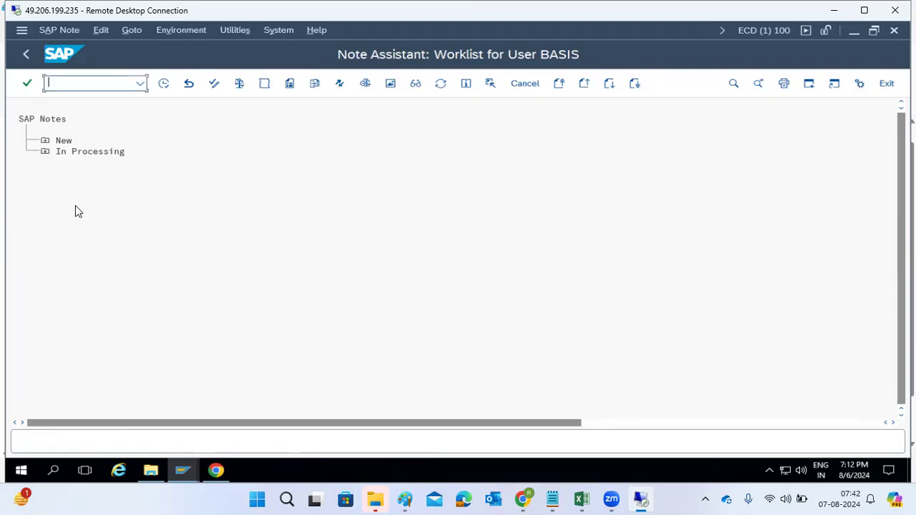
pyautogui.click(44, 141)
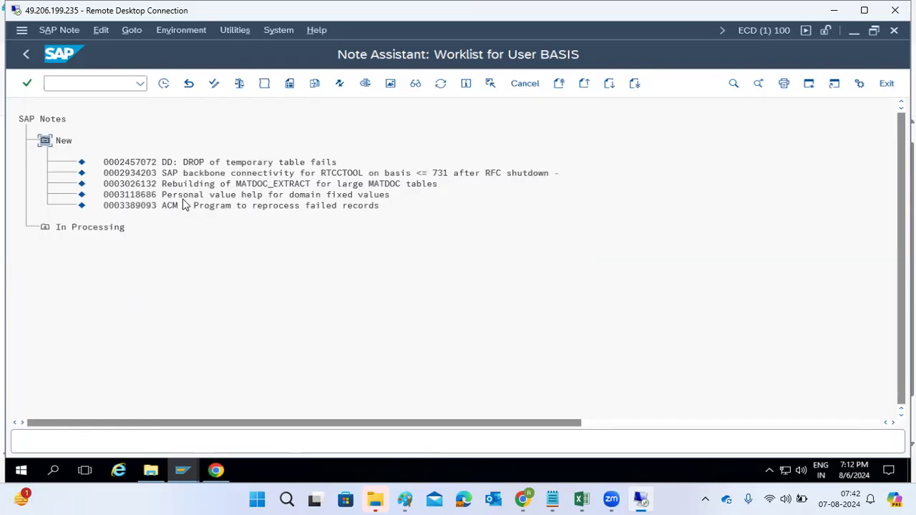
pyautogui.click(138, 206)
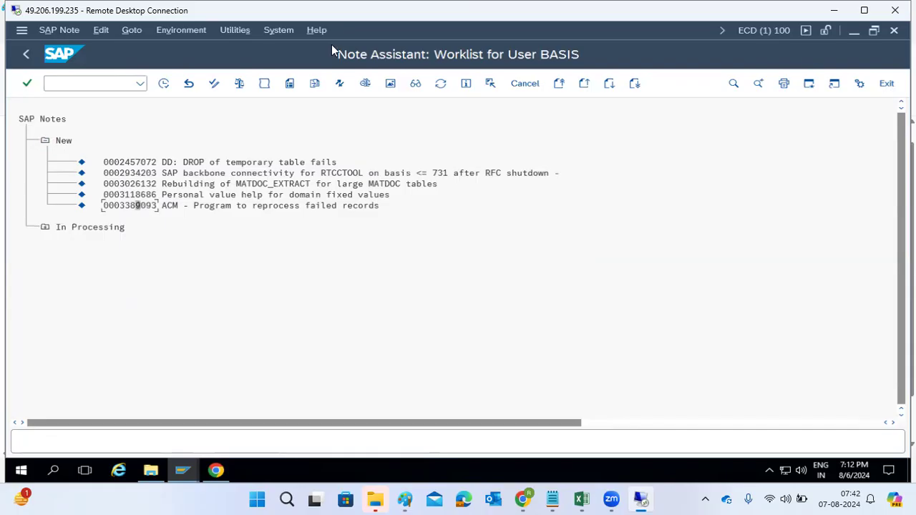
# Step: Open the system status's installed software component versions and locate the IS-OIL component
pyautogui.click(281, 30)
pyautogui.click(290, 260)
pyautogui.click(414, 236)
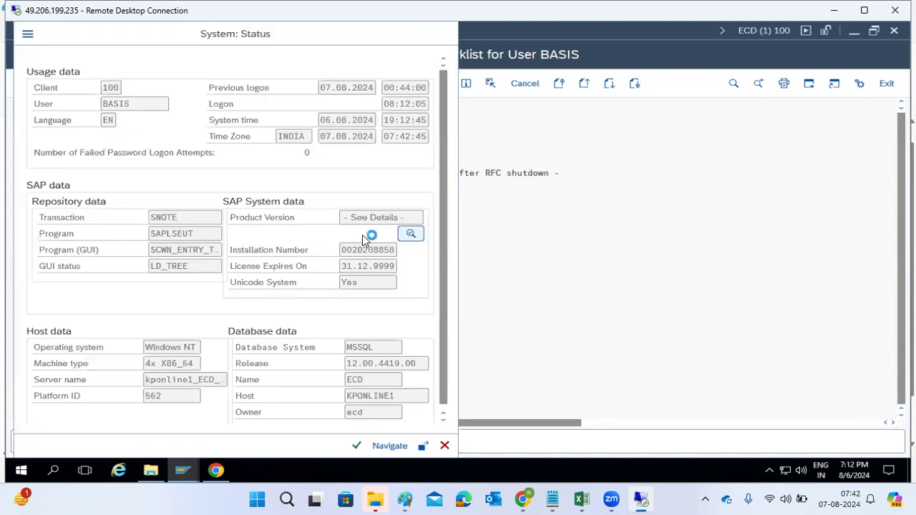
pyautogui.click(71, 297)
pyautogui.scroll(-20, 71, 298)
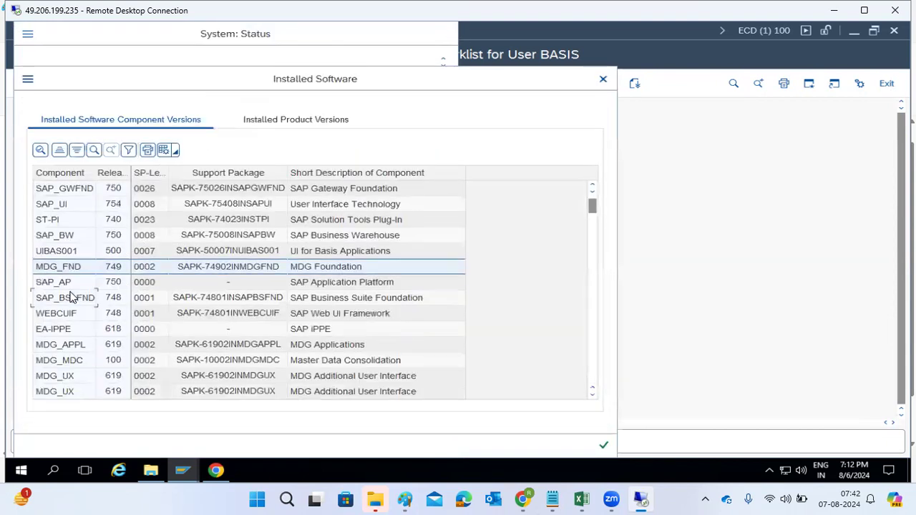
pyautogui.scroll(-16, 63, 355)
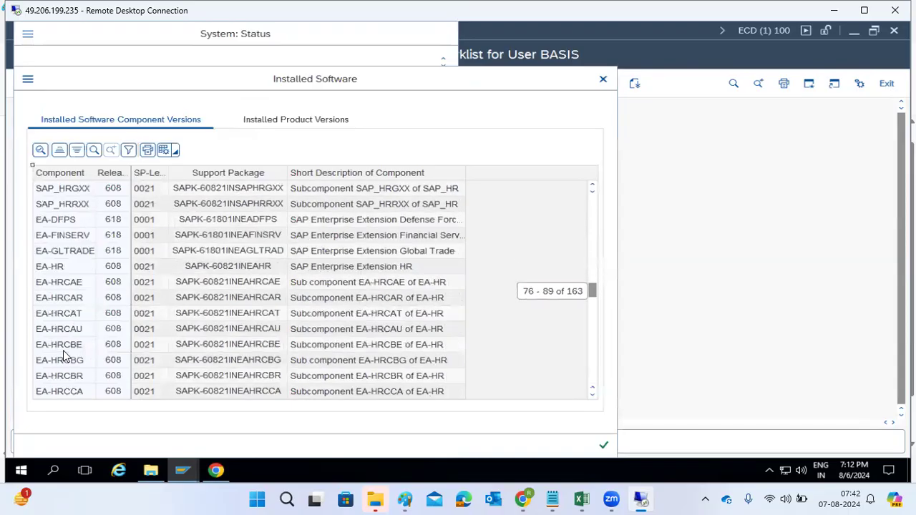
pyautogui.scroll(-13, 63, 356)
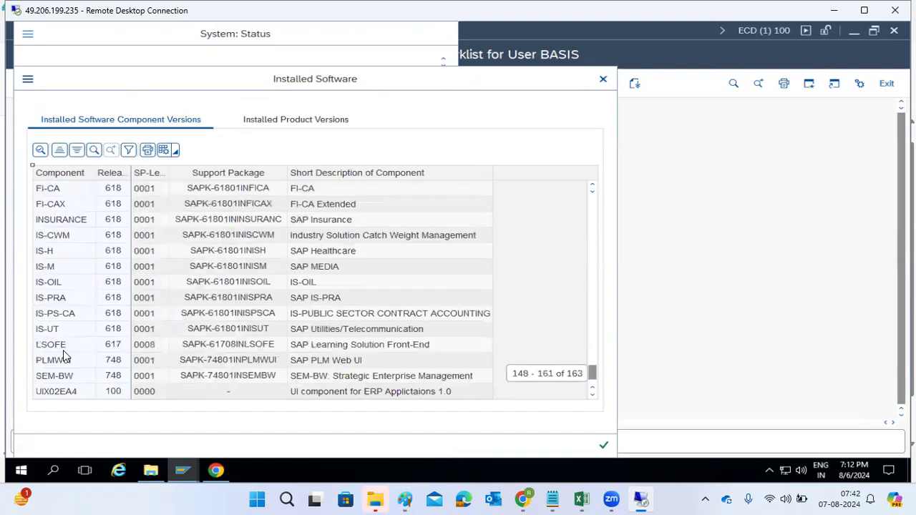
pyautogui.click(53, 285)
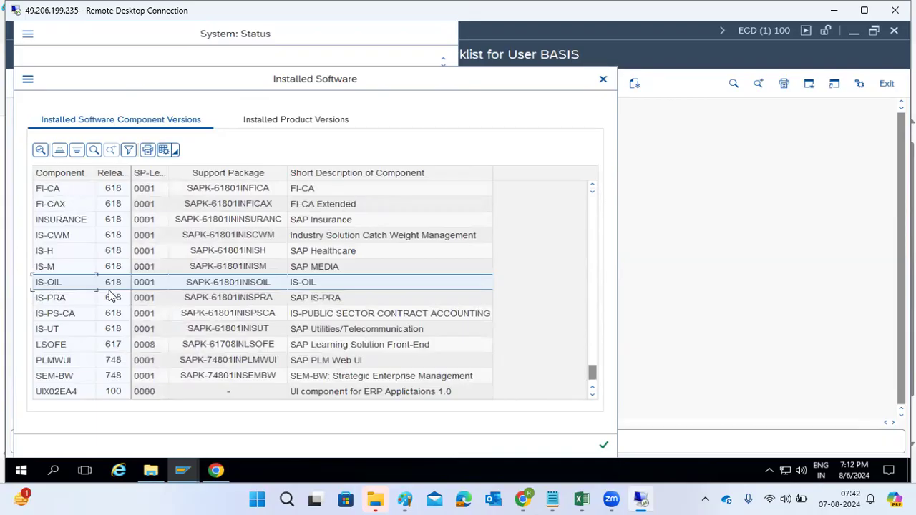
pyautogui.click(217, 470)
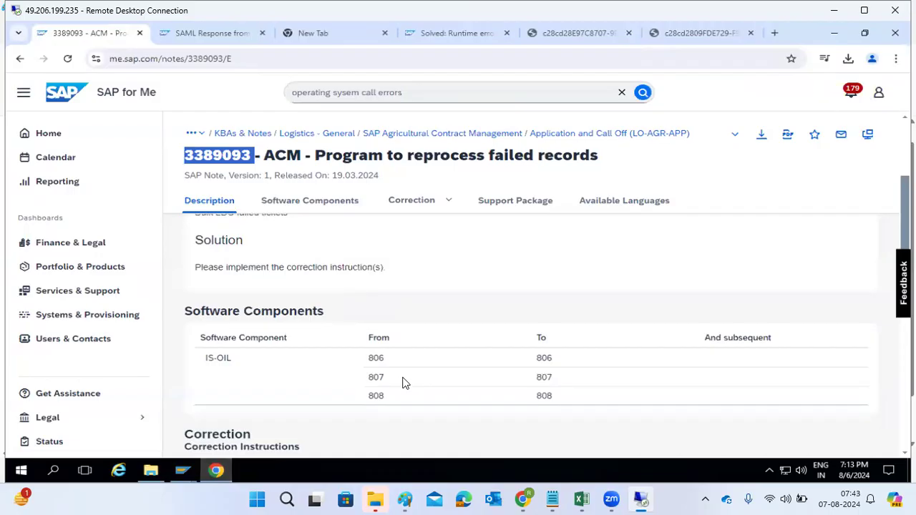
# Step: Compare the note's IS-OIL versions 806–808 with the installed IS-OIL release, then close the installed software and system status dialogs
pyautogui.click(221, 473)
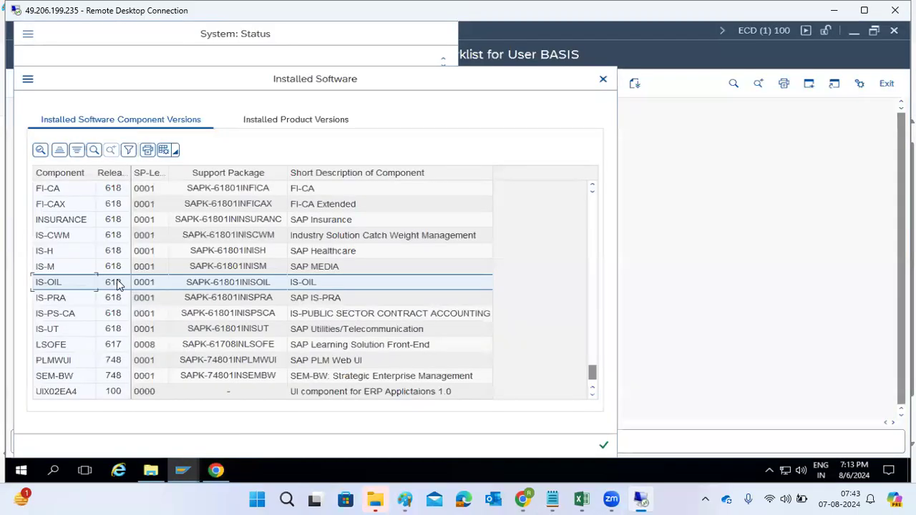
pyautogui.click(183, 472)
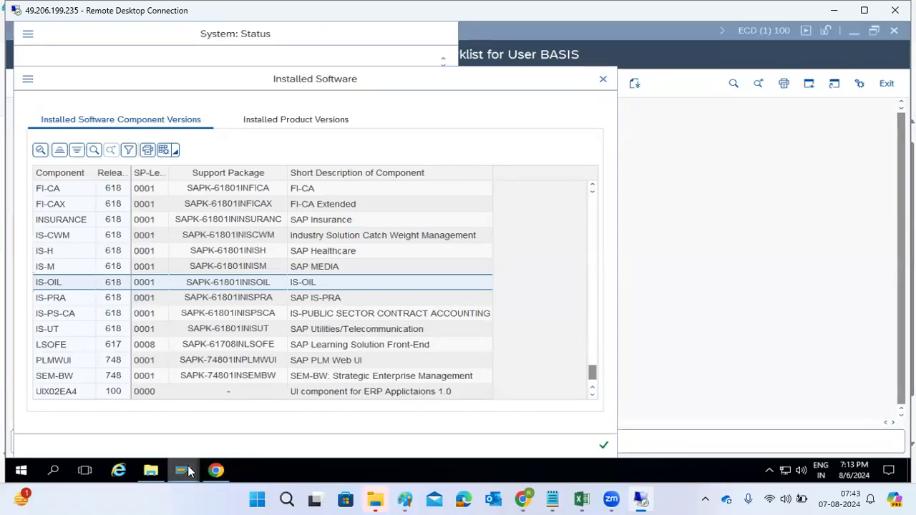
pyautogui.click(147, 419)
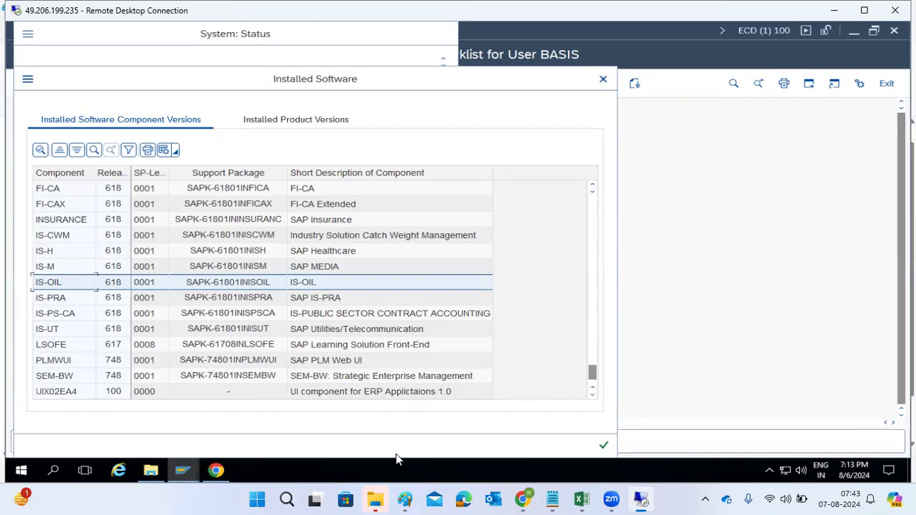
pyautogui.click(606, 445)
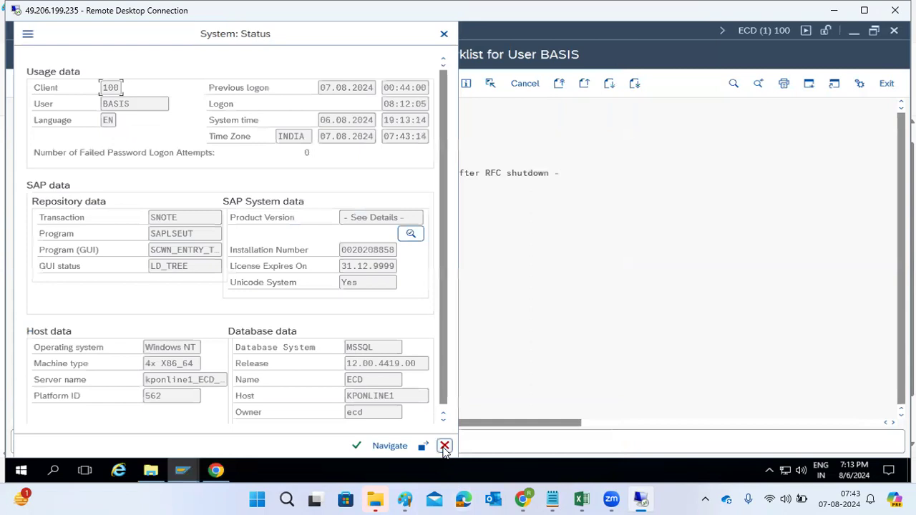
pyautogui.click(445, 446)
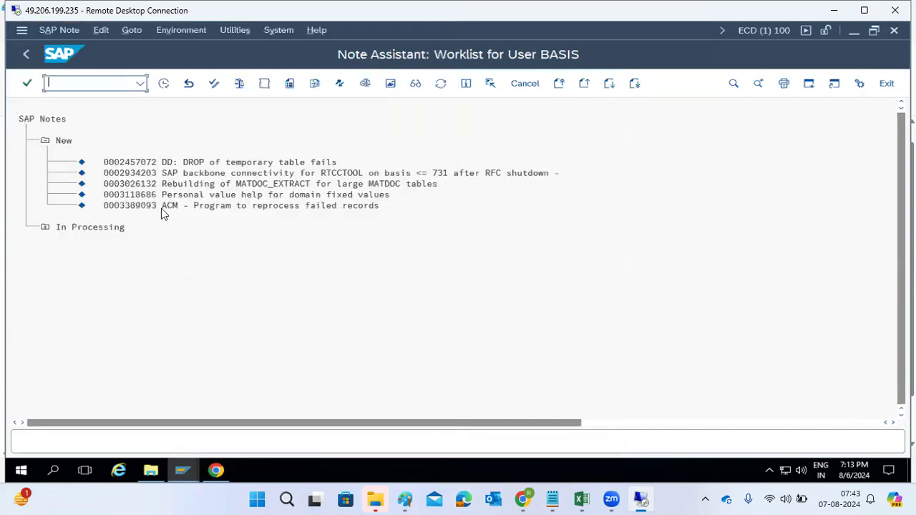
# Step: Open note 3389093 from the worklist, check its implementation state, and return to the worklist
pyautogui.click(135, 206)
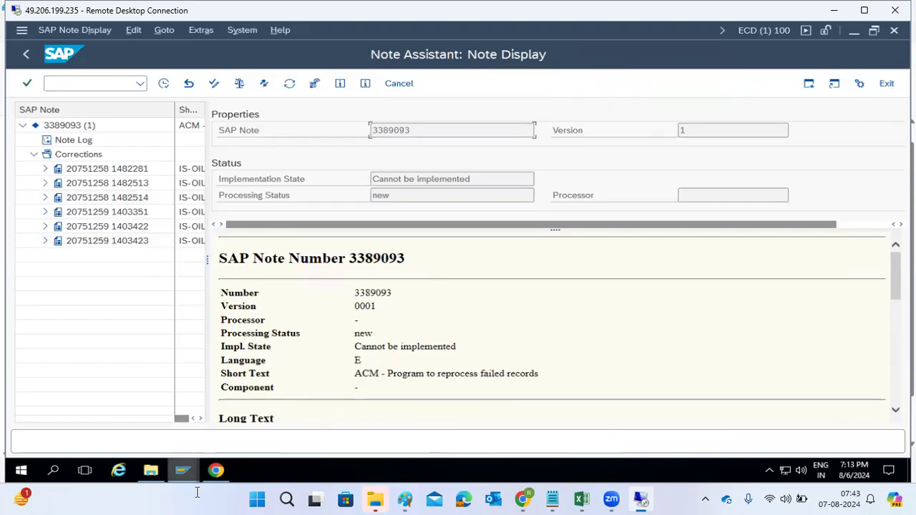
pyautogui.moveTo(213, 479)
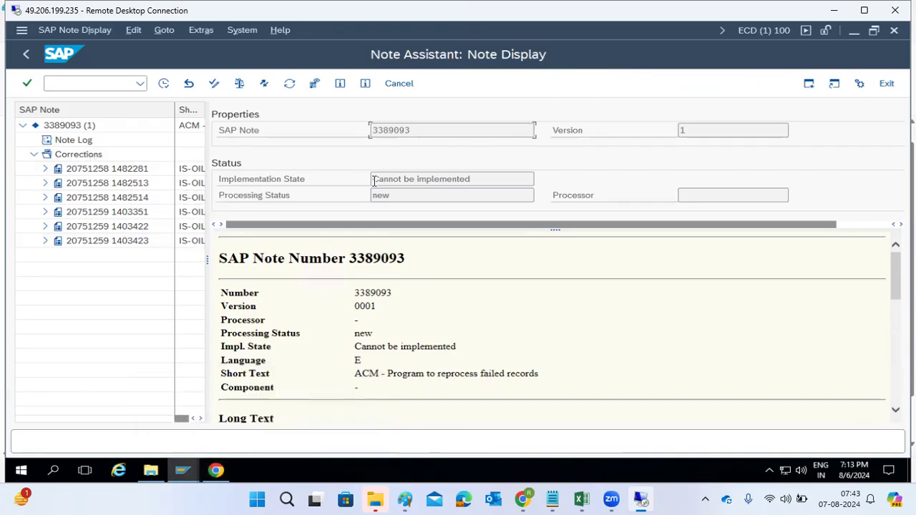
pyautogui.moveTo(373, 179); pyautogui.dragTo(475, 177)
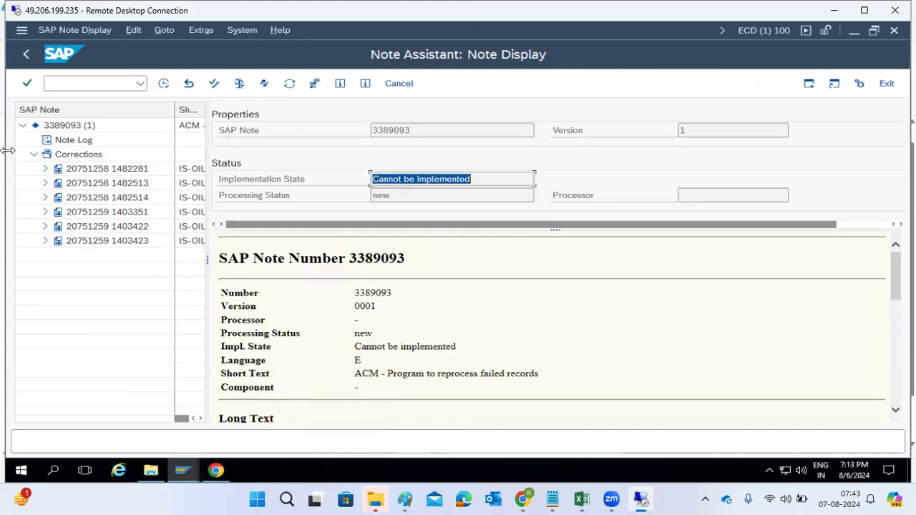
pyautogui.click(32, 61)
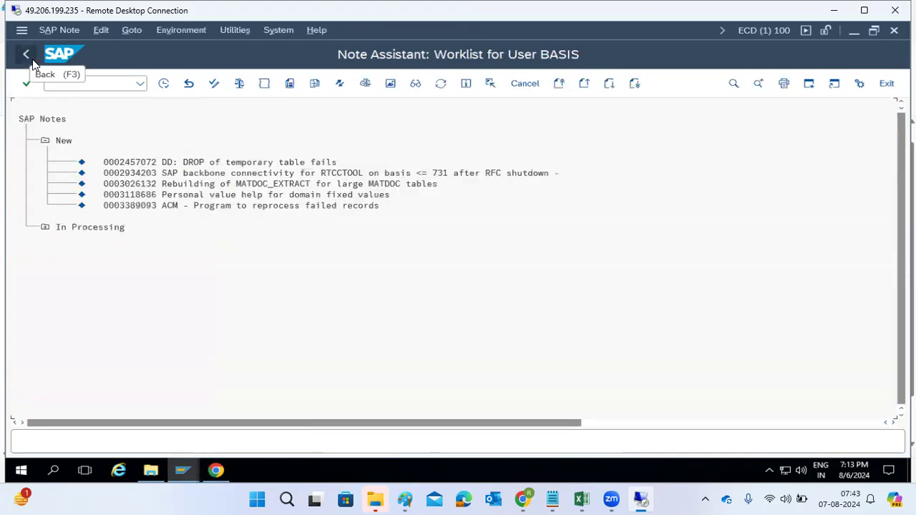
# Step: Go back to the SAP Note search results in the browser and look through the other open tabs
pyautogui.click(219, 472)
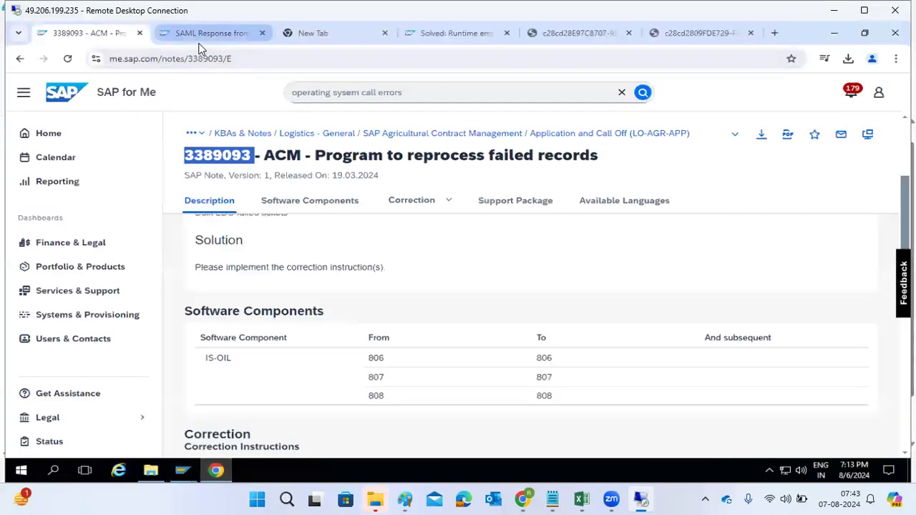
pyautogui.click(21, 59)
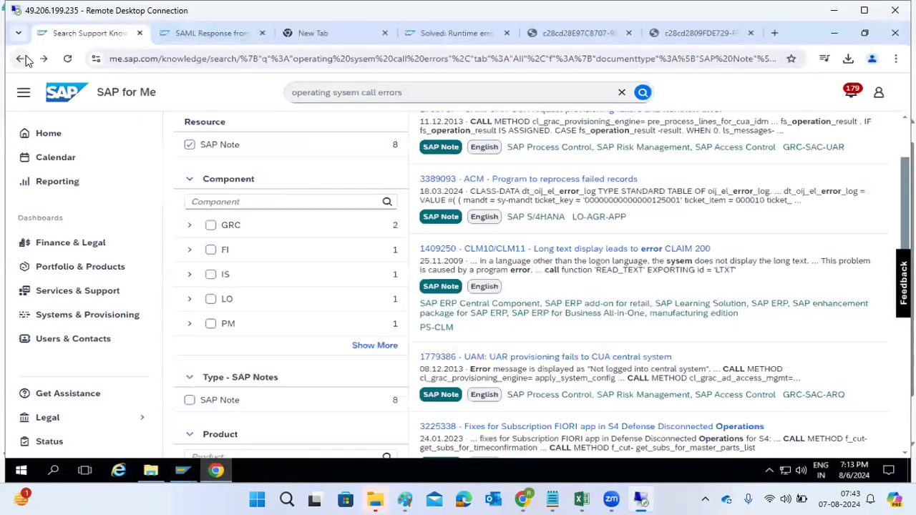
pyautogui.scroll(-4, 501, 347)
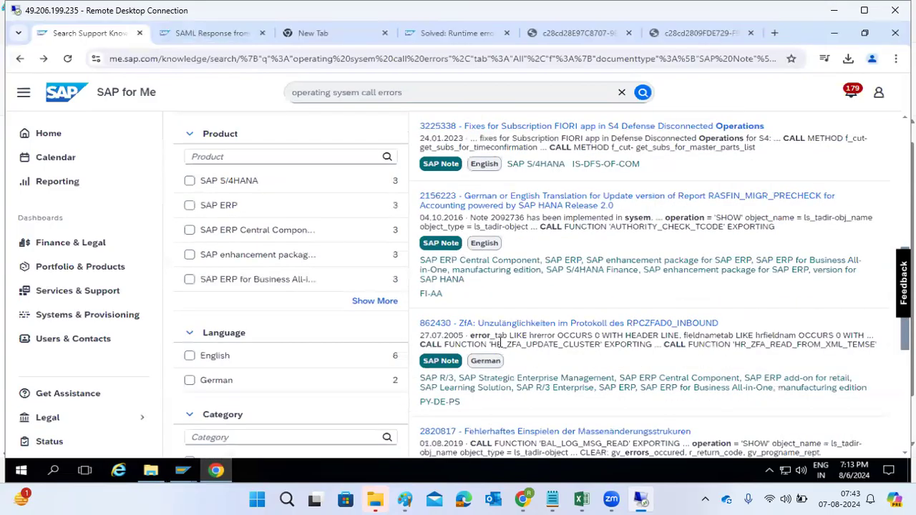
pyautogui.scroll(-3, 502, 344)
pyautogui.scroll(10, 504, 336)
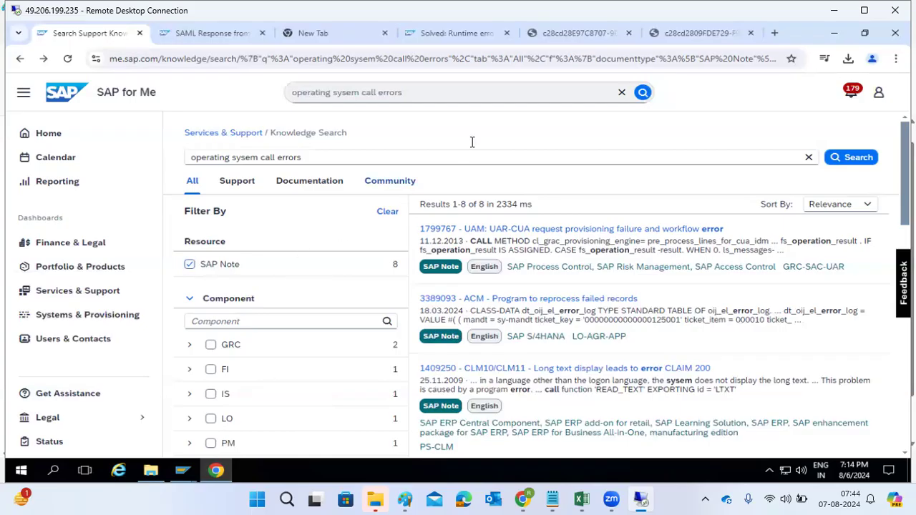
pyautogui.click(576, 32)
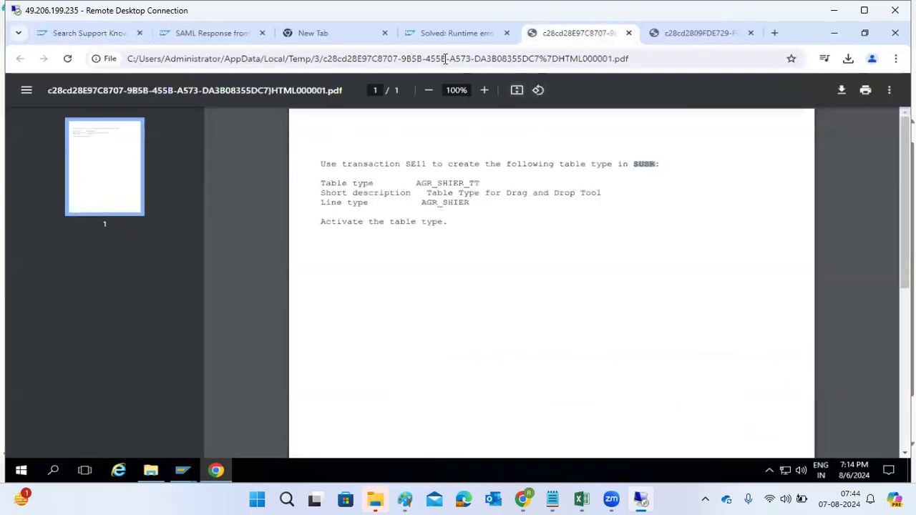
pyautogui.click(454, 34)
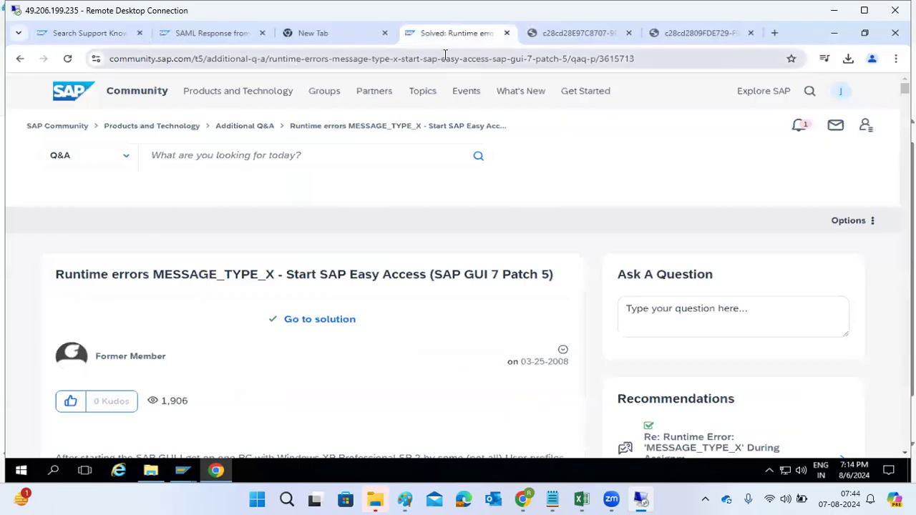
pyautogui.click(75, 33)
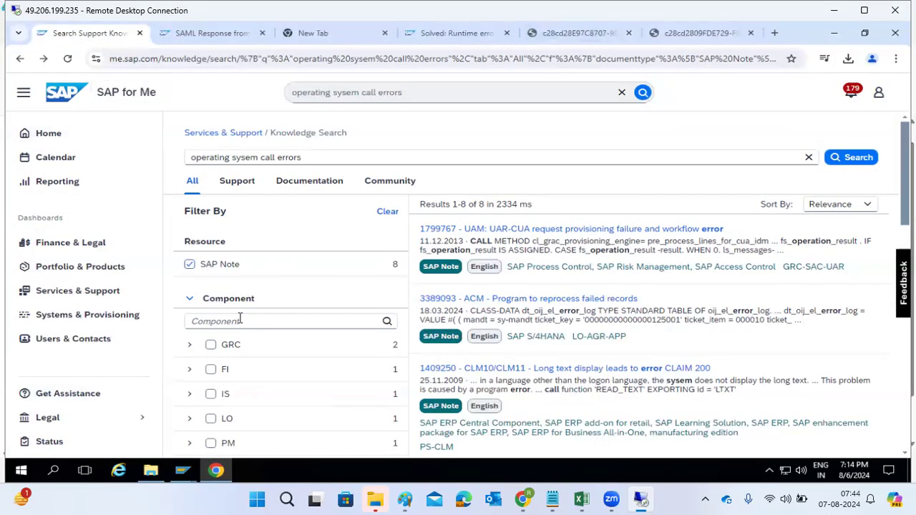
# Step: Open SM37 and list jobs named * for all users, excluding finished jobs
pyautogui.moveTo(179, 473)
pyautogui.click(175, 432)
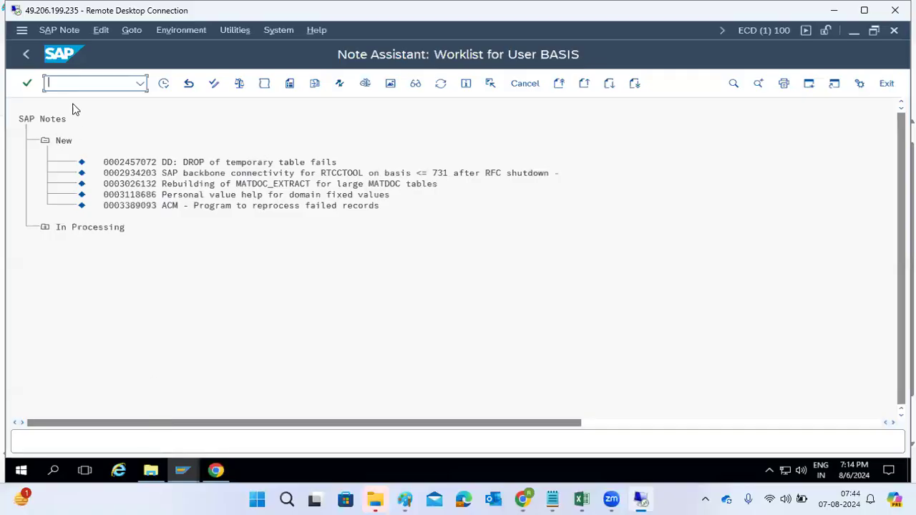
pyautogui.click(68, 82)
pyautogui.write('/nsm37')
pyautogui.press('Return')
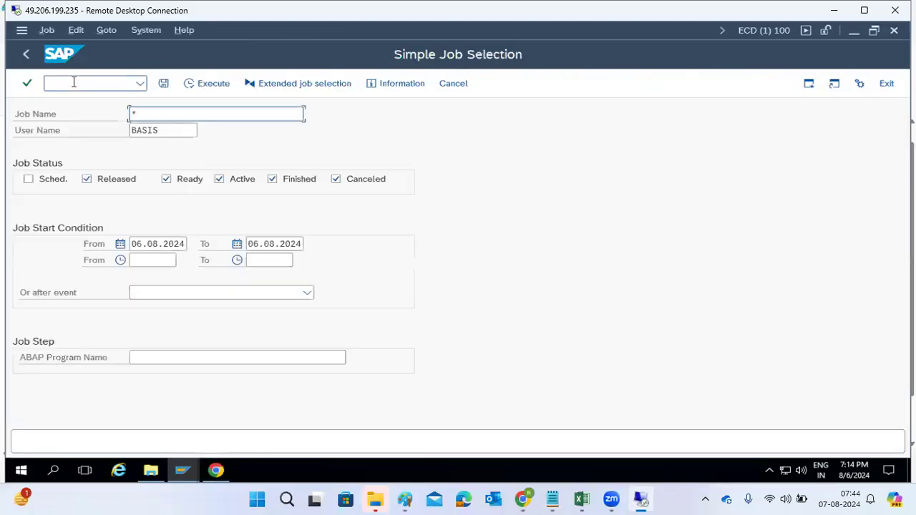
pyautogui.press('Tab')
pyautogui.write('*')
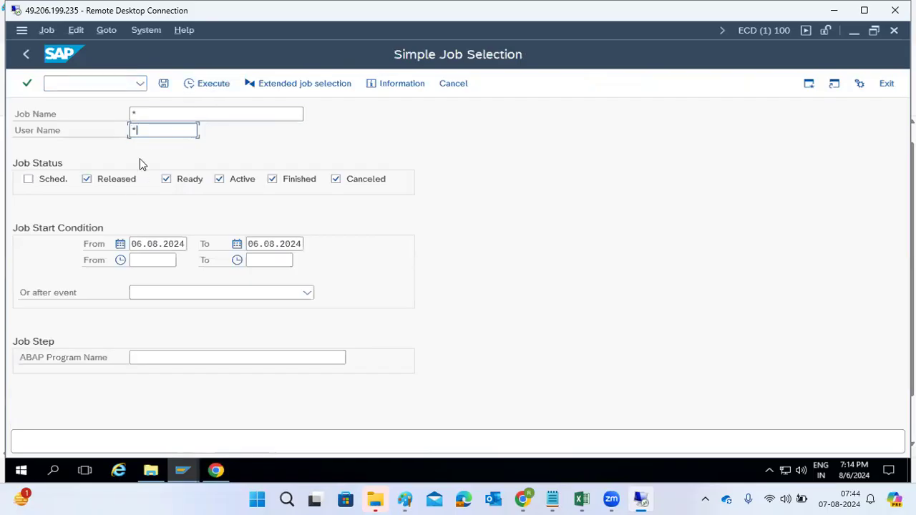
pyautogui.click(286, 182)
pyautogui.click(193, 84)
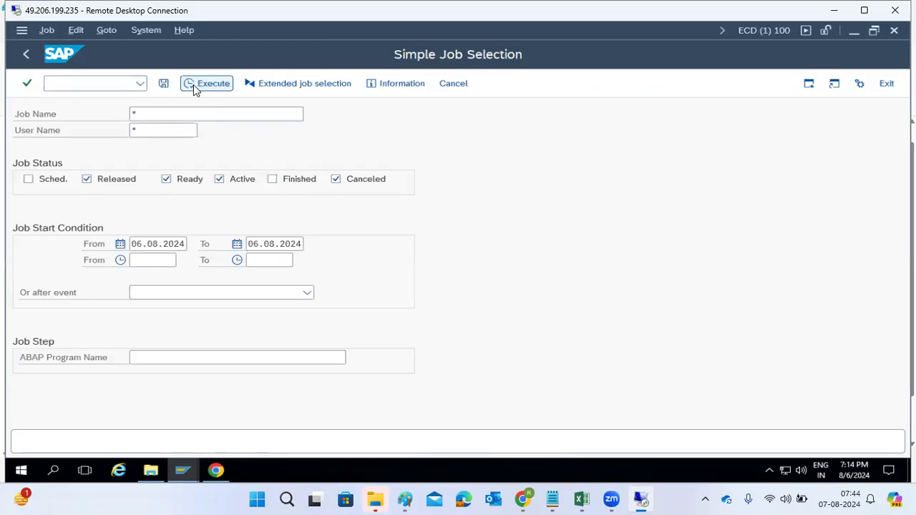
# Step: Open the job log of a canceled CALM Heartbeat job and copy its SSL handshake error message
pyautogui.doubleClick(152, 292)
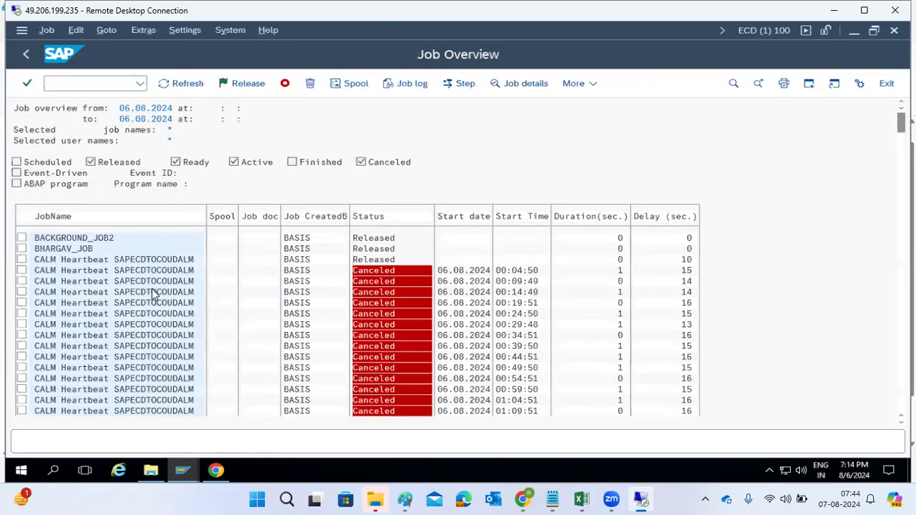
pyautogui.click(387, 84)
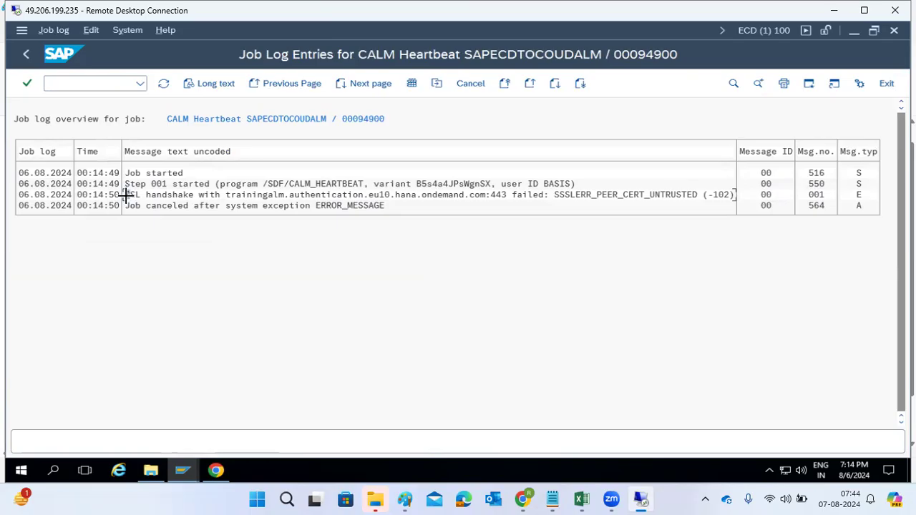
pyautogui.moveTo(125, 194); pyautogui.dragTo(732, 194)
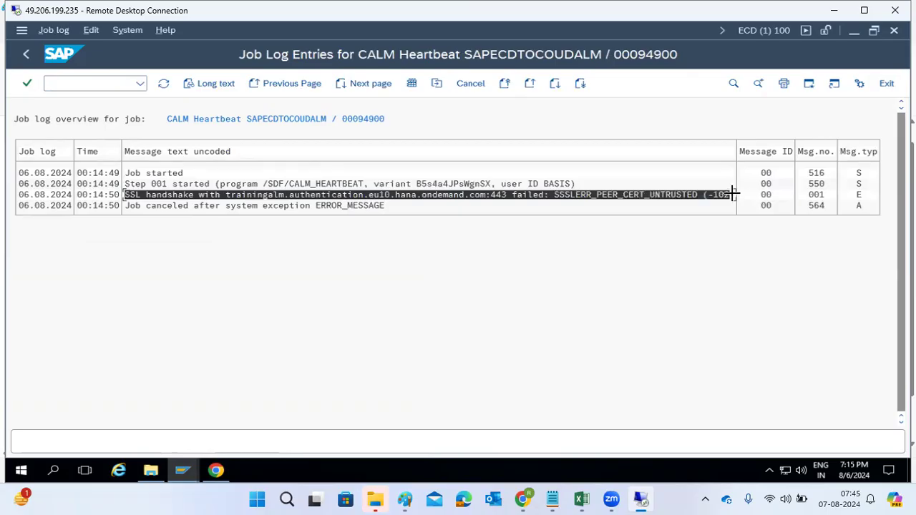
pyautogui.hotkey('ctrl', 'c')
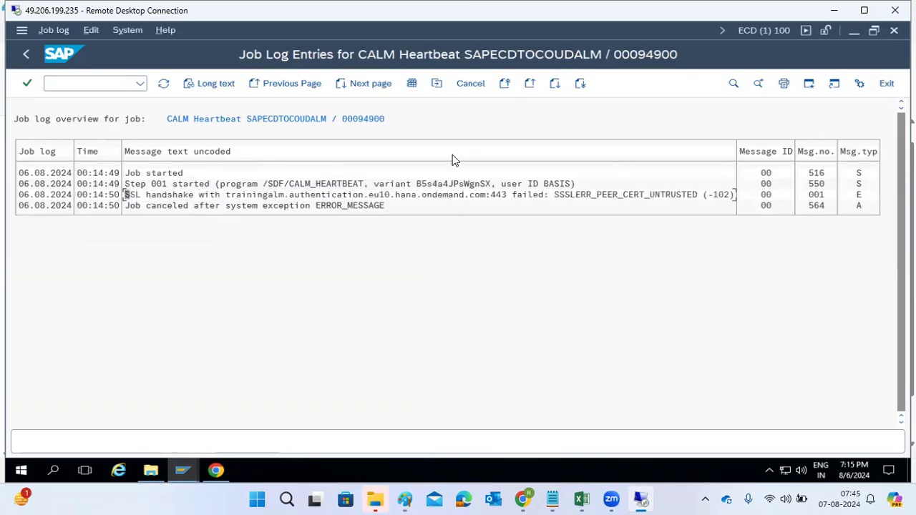
# Step: Check the job log of another canceled CALM Heartbeat job further down the list, then return
pyautogui.click(29, 55)
pyautogui.click(29, 55)
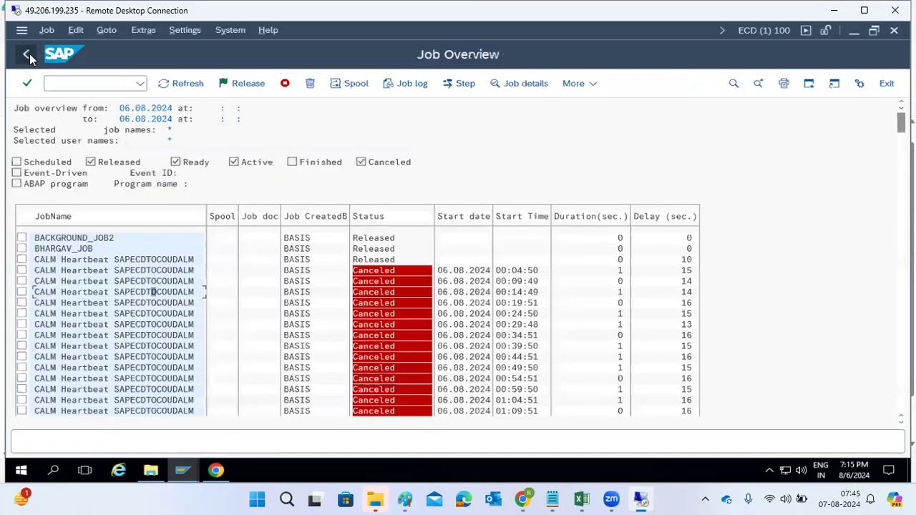
pyautogui.scroll(-3, 89, 325)
pyautogui.scroll(-5, 91, 325)
pyautogui.doubleClick(92, 354)
pyautogui.click(393, 85)
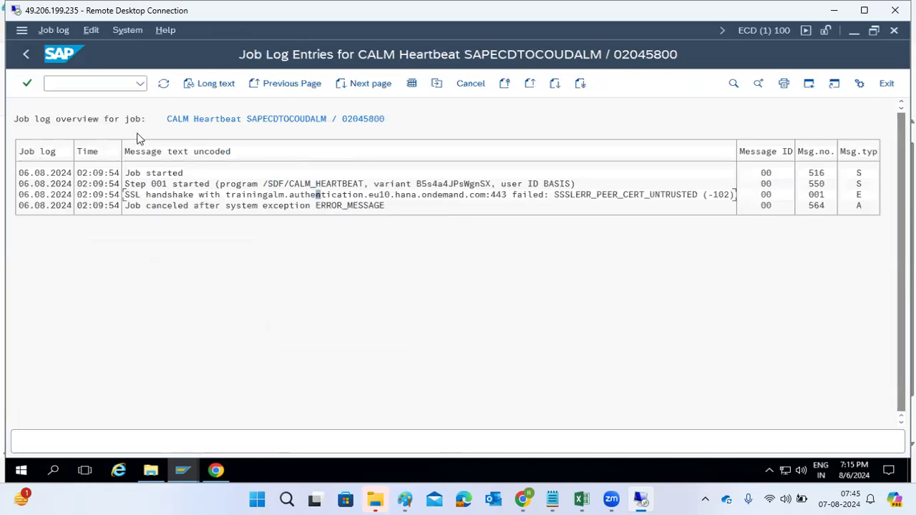
pyautogui.click(26, 54)
# Step: Search the web for the copied SSL handshake error message
pyautogui.click(216, 471)
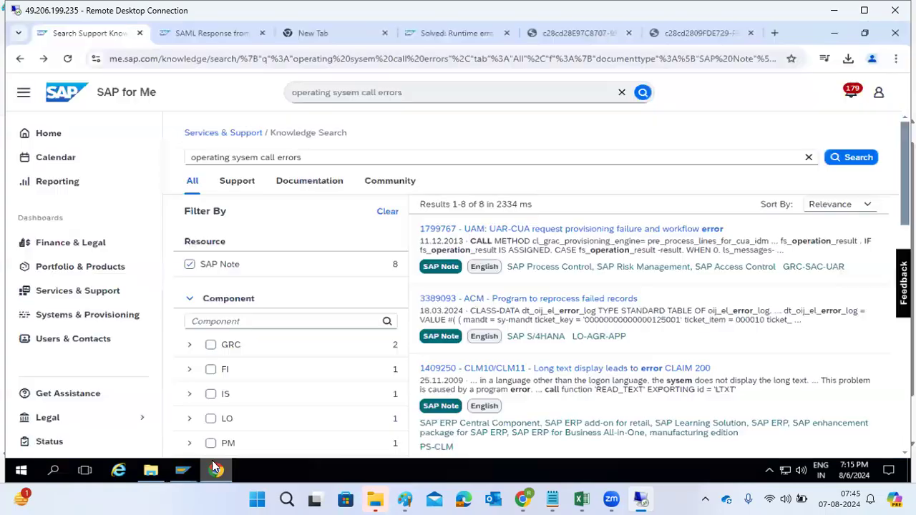
pyautogui.click(227, 63)
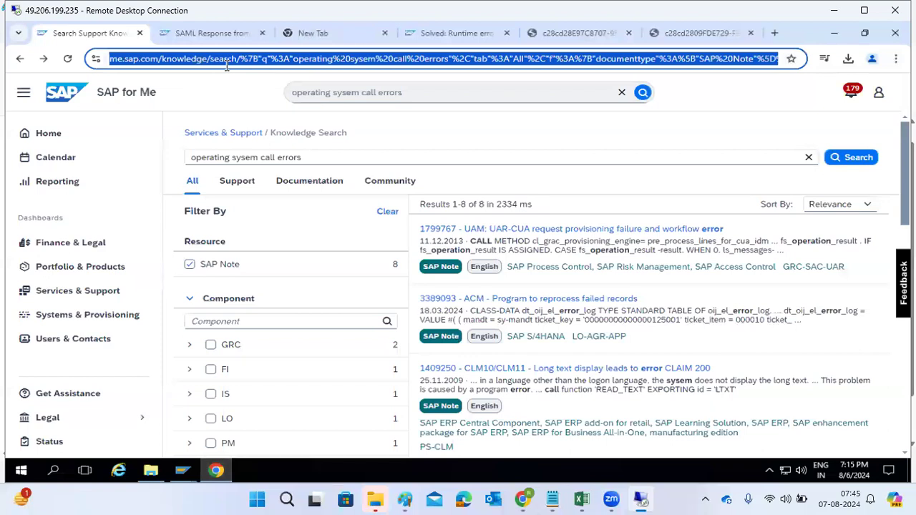
pyautogui.hotkey('ctrl', 'v')
pyautogui.press('Return')
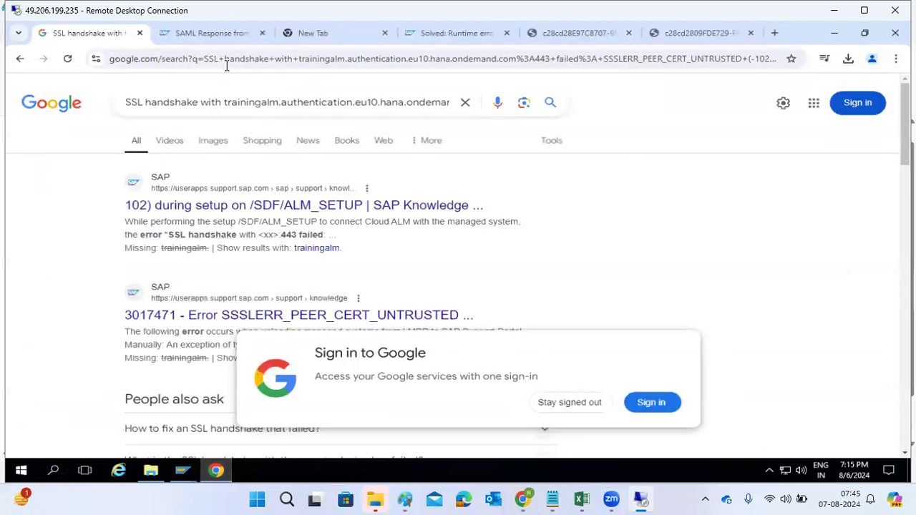
# Step: Open KBA 3017471 about SSSLERR_PEER_CERT_UNTRUSTED and read its cause and resolution
pyautogui.click(217, 315)
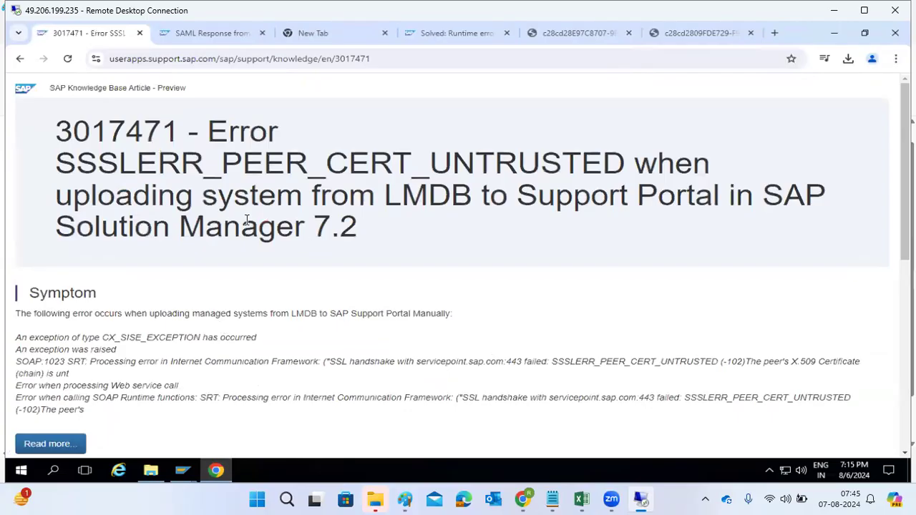
pyautogui.moveTo(56, 140); pyautogui.dragTo(499, 179)
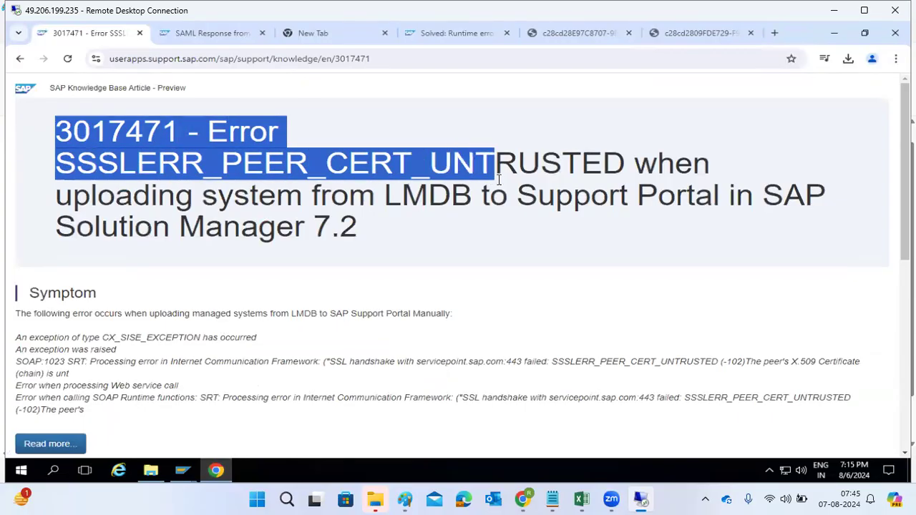
pyautogui.click(46, 444)
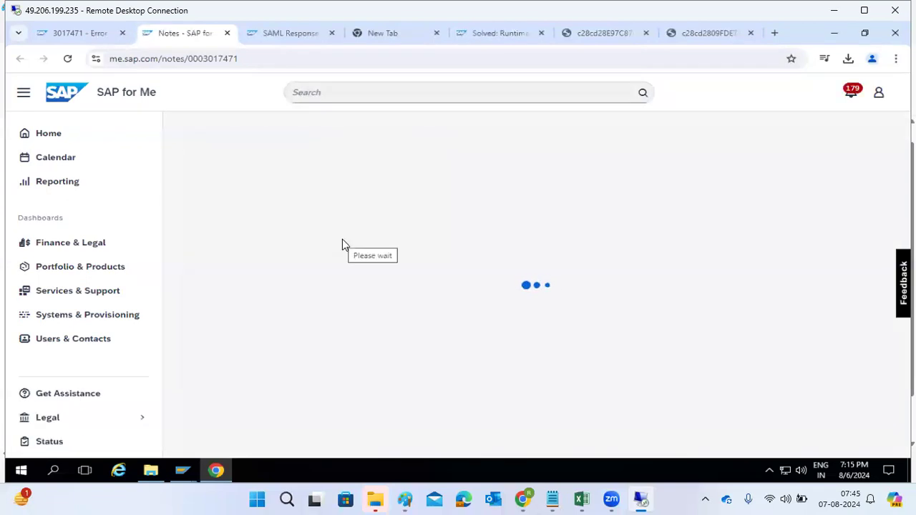
pyautogui.scroll(-4, 290, 401)
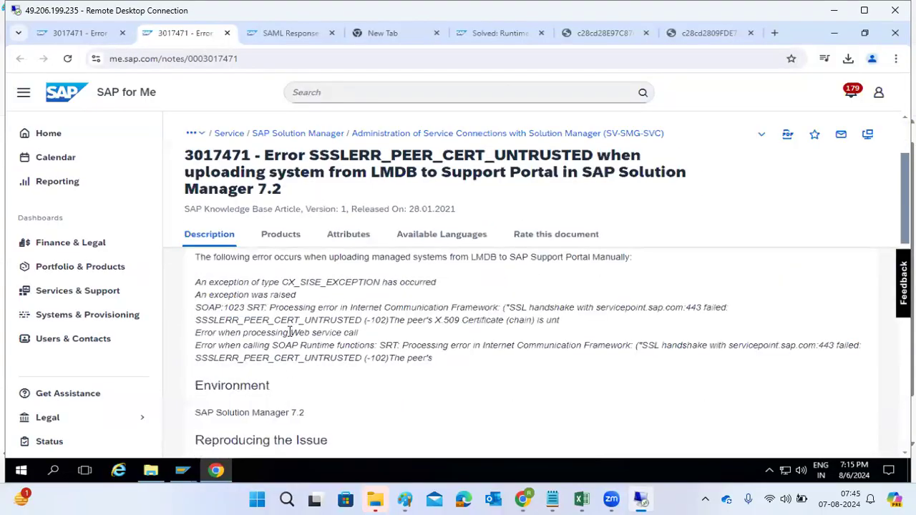
pyautogui.scroll(-3, 290, 340)
pyautogui.scroll(-3, 293, 355)
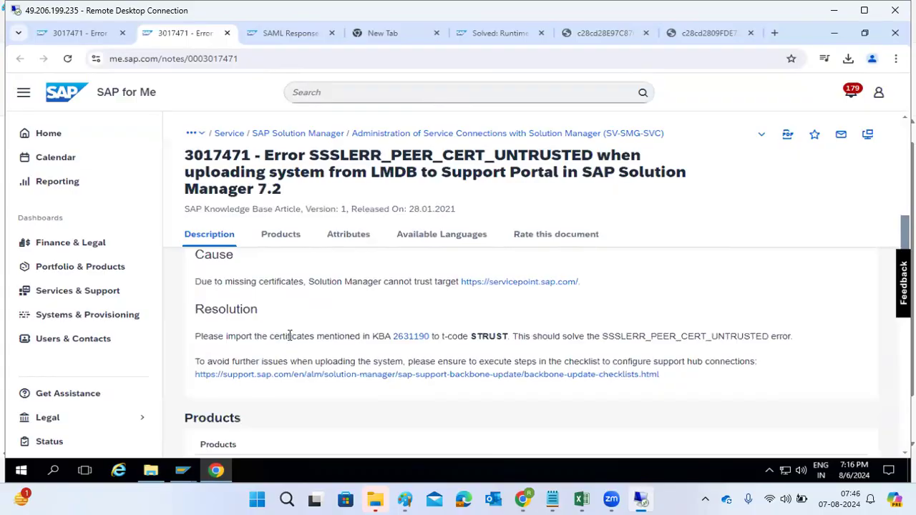
pyautogui.moveTo(287, 336); pyautogui.dragTo(346, 336)
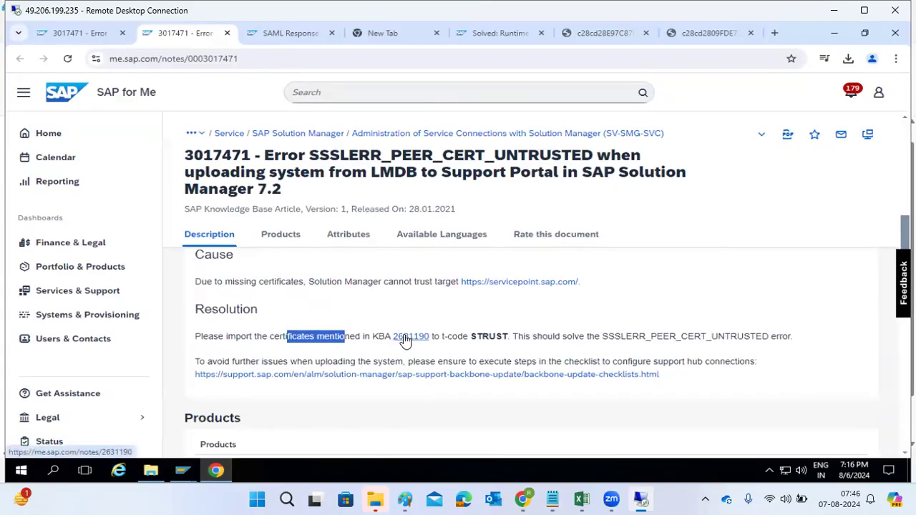
# Step: Highlight the STRUST resolution in KBA 3017471, then switch to the SAP GUI session and open transaction STRUST
pyautogui.doubleClick(493, 337)
pyautogui.moveTo(567, 336); pyautogui.dragTo(777, 336)
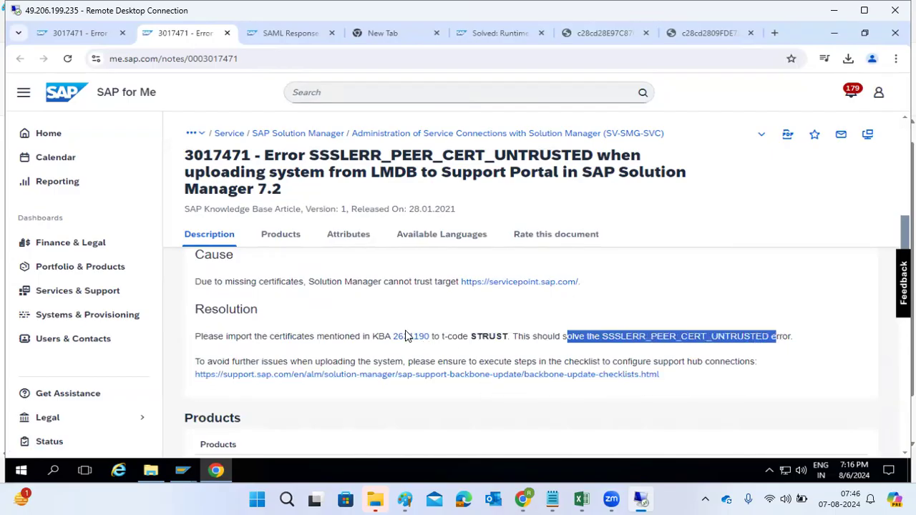
pyautogui.click(184, 470)
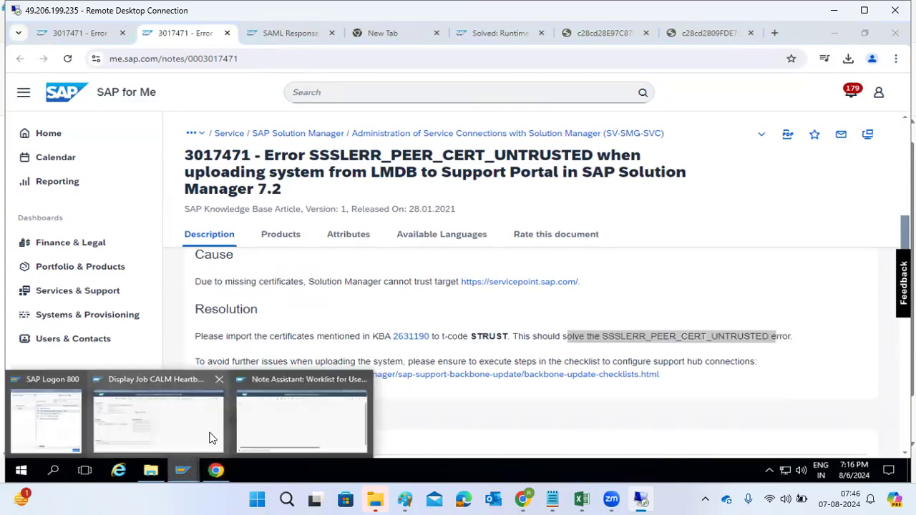
pyautogui.click(199, 426)
pyautogui.click(88, 84)
pyautogui.write('/nstrust')
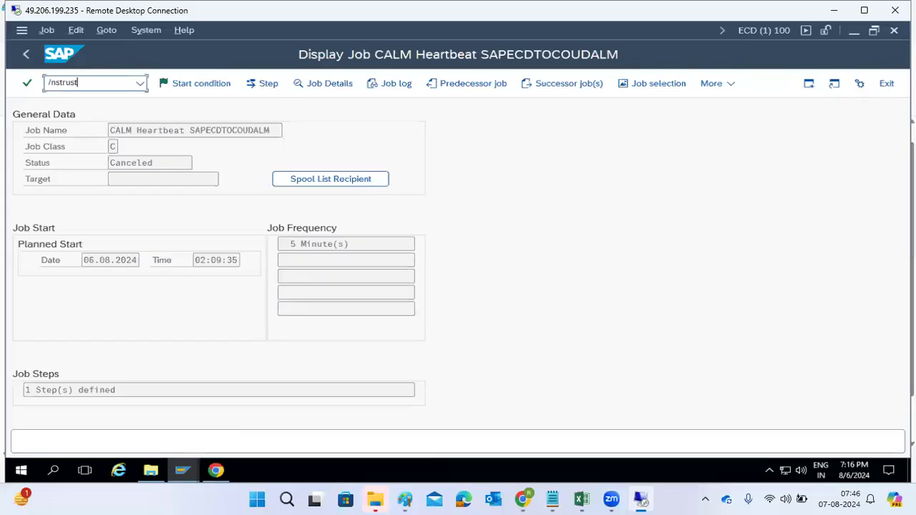
pyautogui.press('Return')
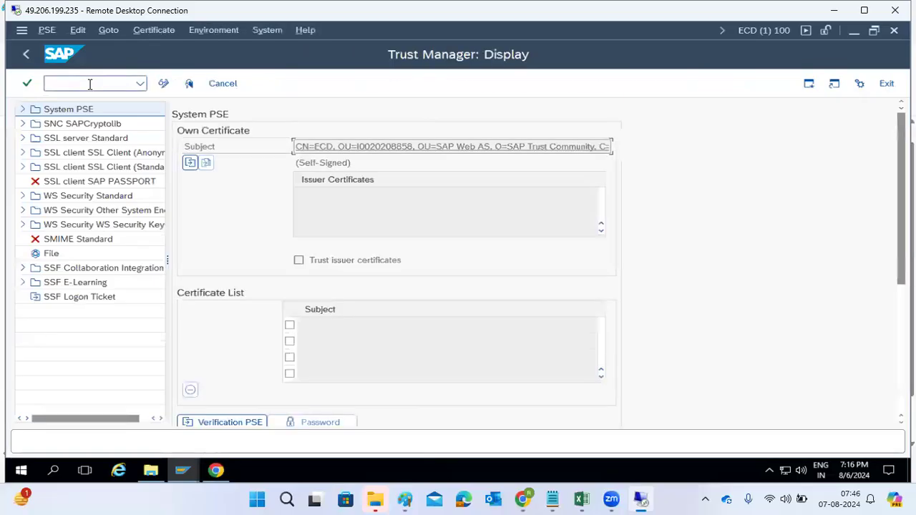
# Step: Inspect the SSL client Anonymous, SSL client Standard and SSL server Standard PSE nodes in the Trust Manager
pyautogui.doubleClick(92, 159)
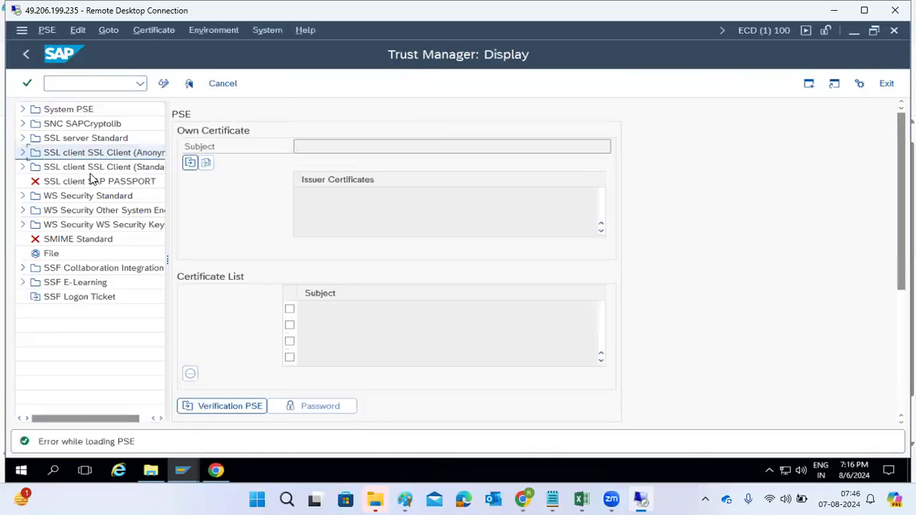
pyautogui.click(96, 171)
pyautogui.click(95, 158)
pyautogui.click(96, 137)
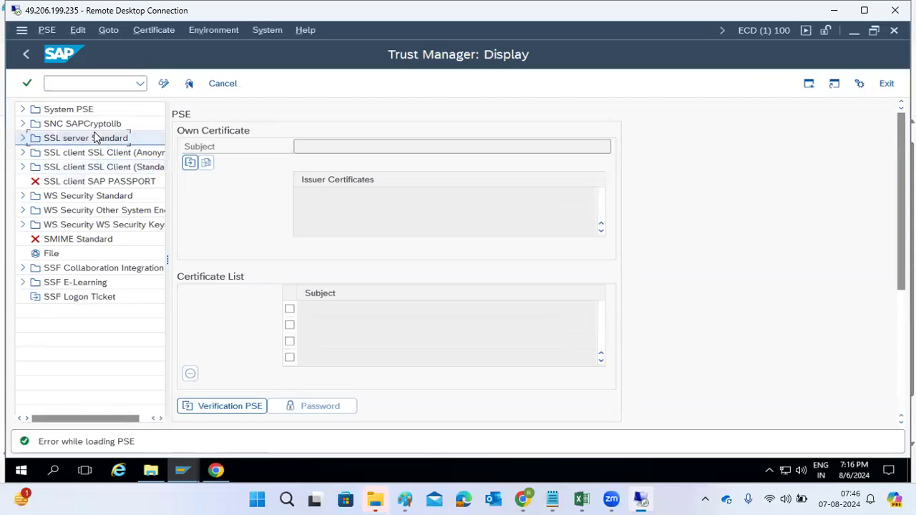
pyautogui.click(23, 137)
pyautogui.click(69, 170)
pyautogui.doubleClick(70, 171)
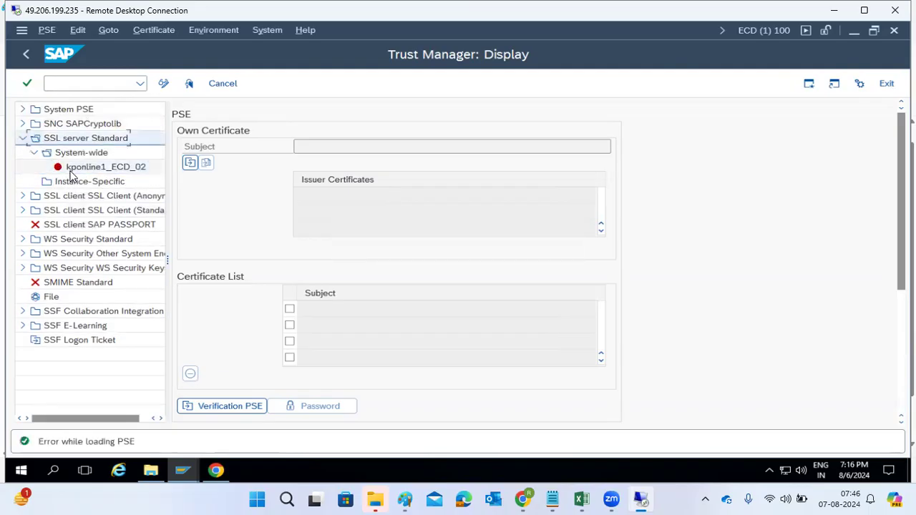
# Step: Leave the Trust Manager, return to the browser and open the linked KBA 2631190
pyautogui.click(26, 54)
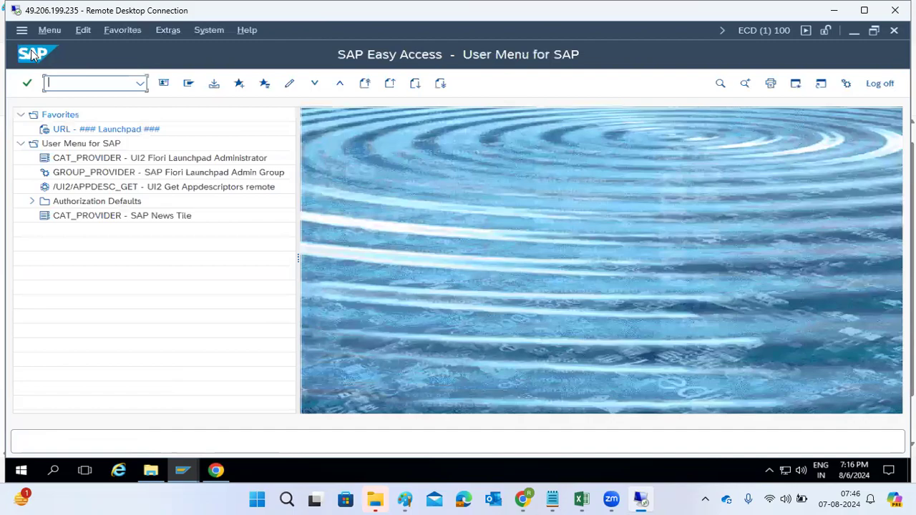
pyautogui.click(138, 85)
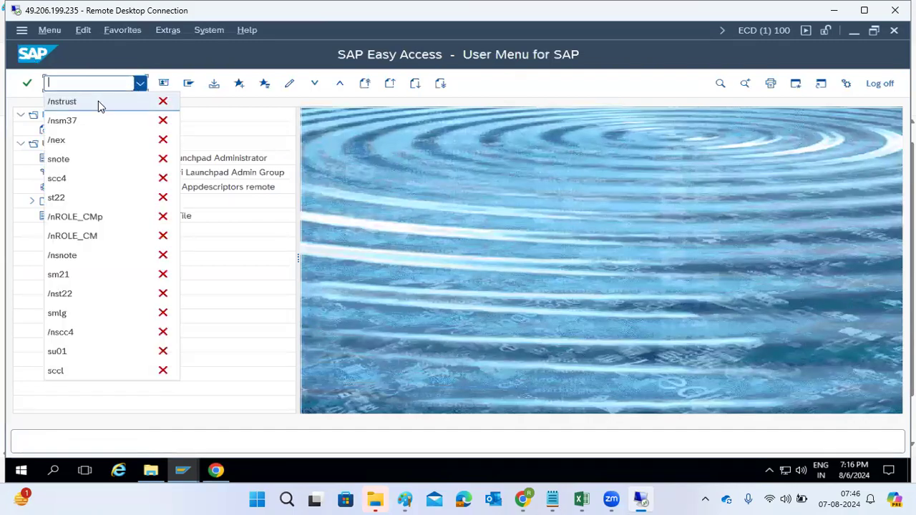
pyautogui.click(216, 471)
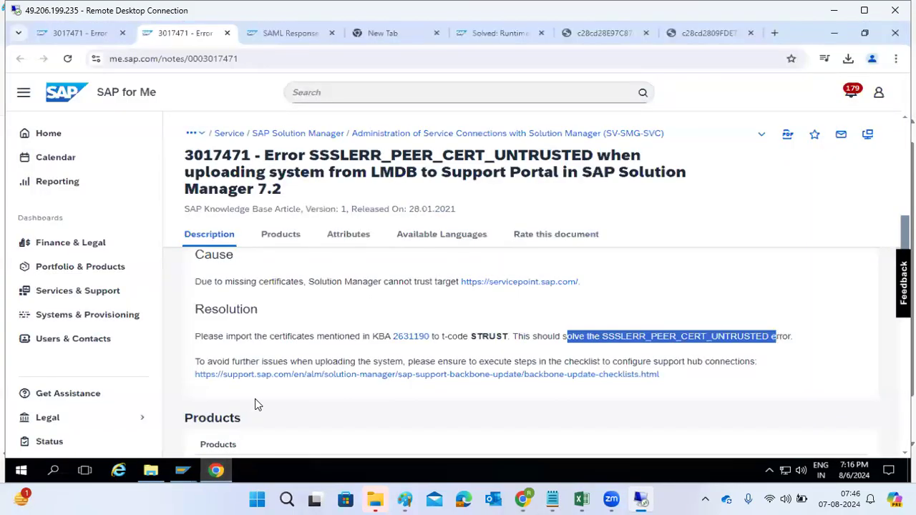
pyautogui.click(583, 339)
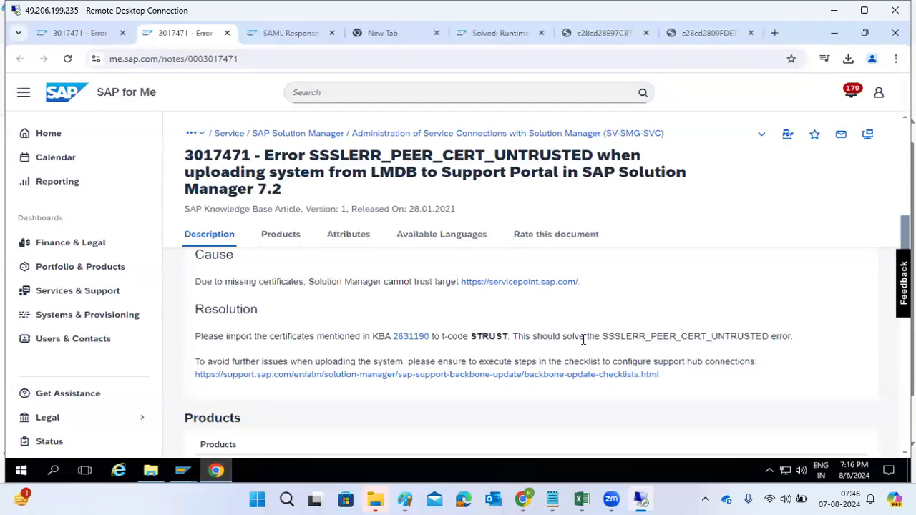
pyautogui.click(415, 336)
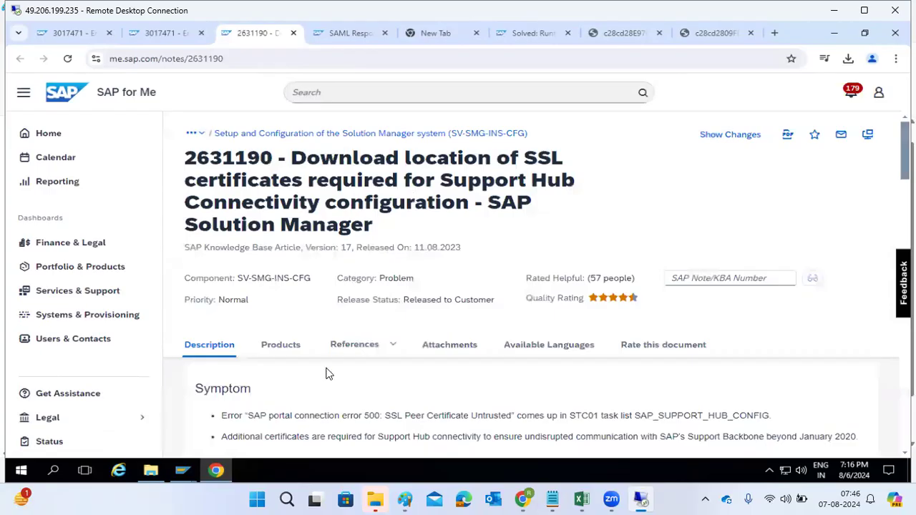
# Step: Read the resolution of KBA 2631190 listing the SSL certificates to download and import into STRUST
pyautogui.scroll(-4, 327, 373)
pyautogui.scroll(-1, 327, 373)
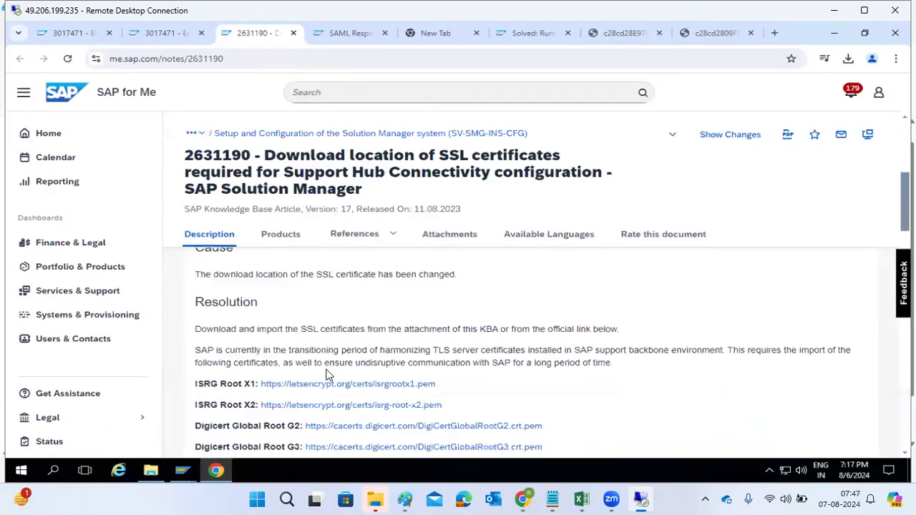
pyautogui.moveTo(260, 330); pyautogui.dragTo(336, 330)
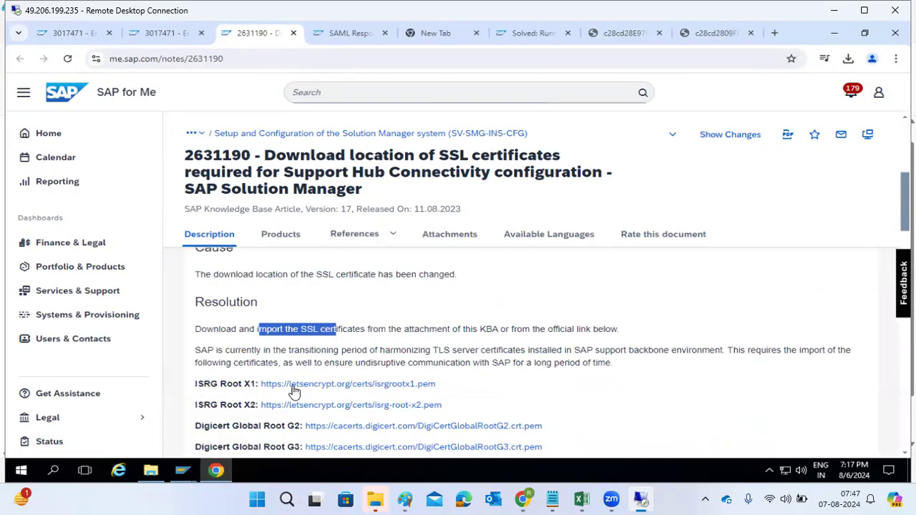
pyautogui.scroll(-3, 285, 398)
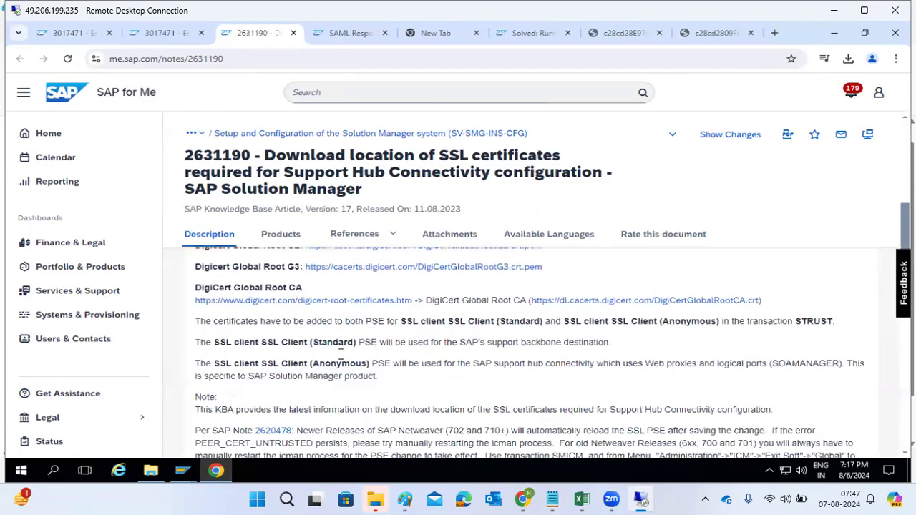
pyautogui.scroll(-3, 368, 384)
pyautogui.scroll(8, 367, 389)
pyautogui.scroll(1, 240, 335)
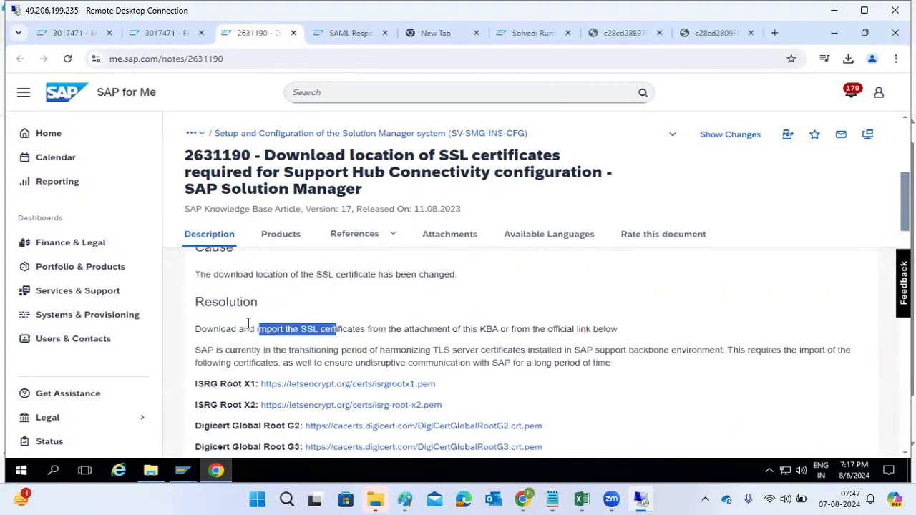
pyautogui.moveTo(206, 302); pyautogui.dragTo(309, 428)
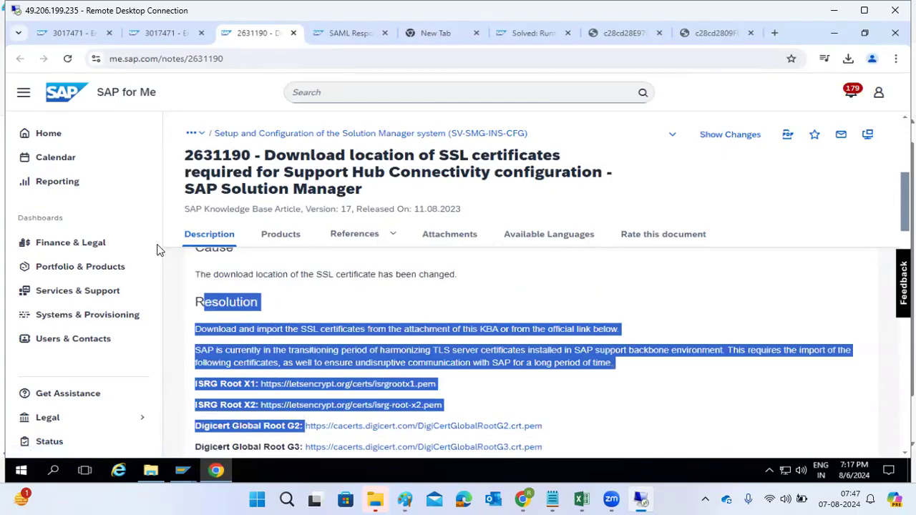
pyautogui.moveTo(185, 153); pyautogui.dragTo(376, 208)
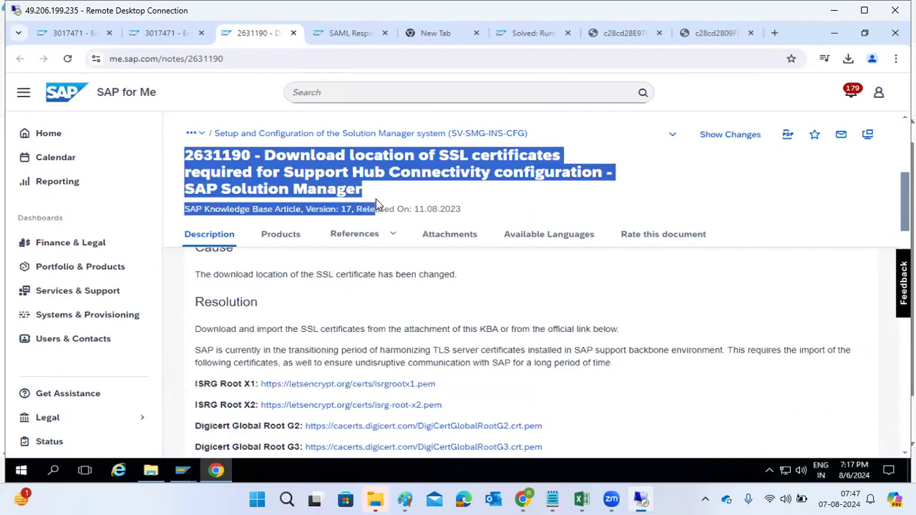
# Step: Leaf through the open browser tabs, re-highlighting the KBA 2631190 reference in note 3017471
pyautogui.click(166, 33)
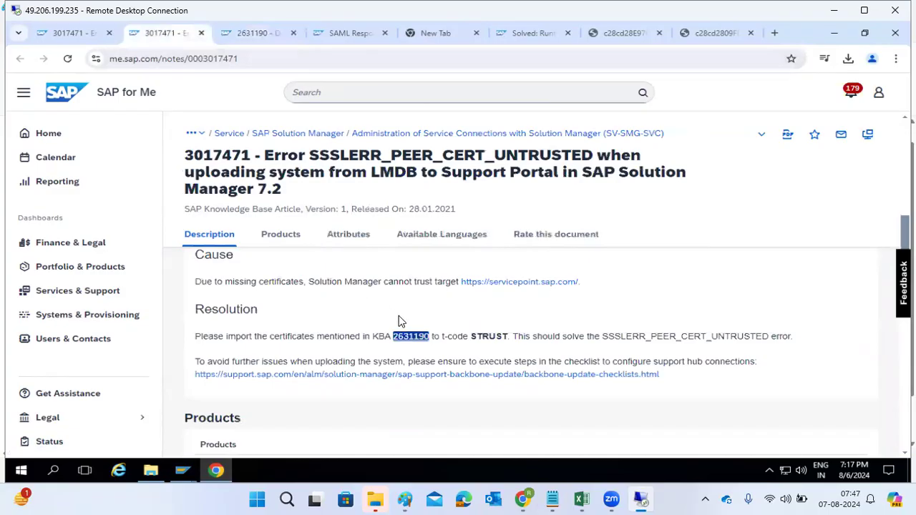
pyautogui.moveTo(324, 337); pyautogui.dragTo(430, 338)
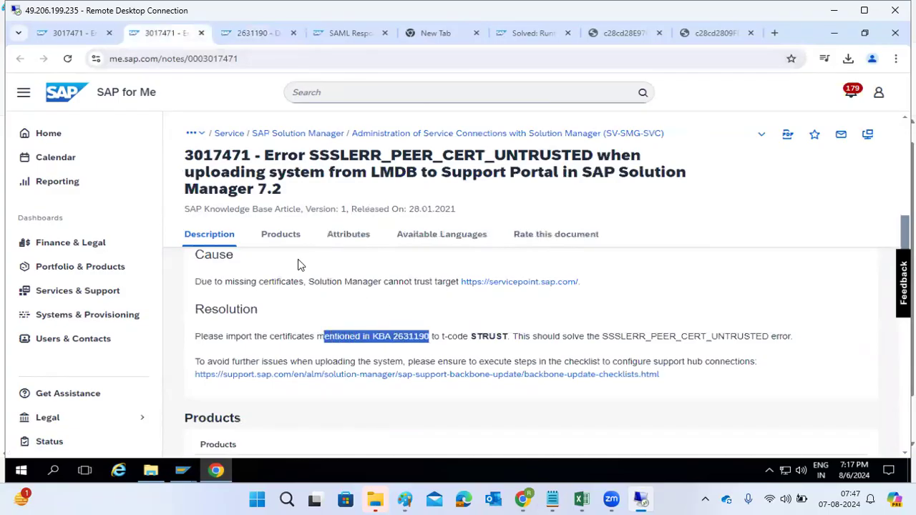
pyautogui.click(66, 36)
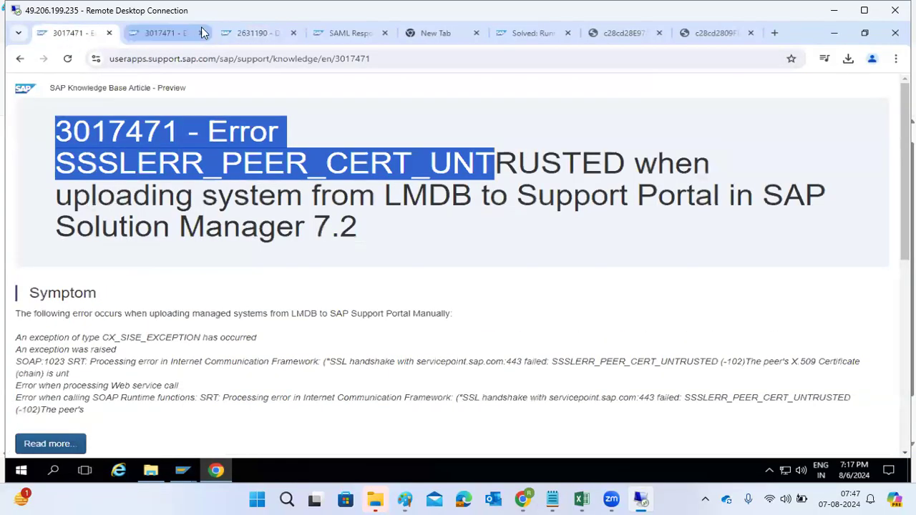
pyautogui.click(247, 32)
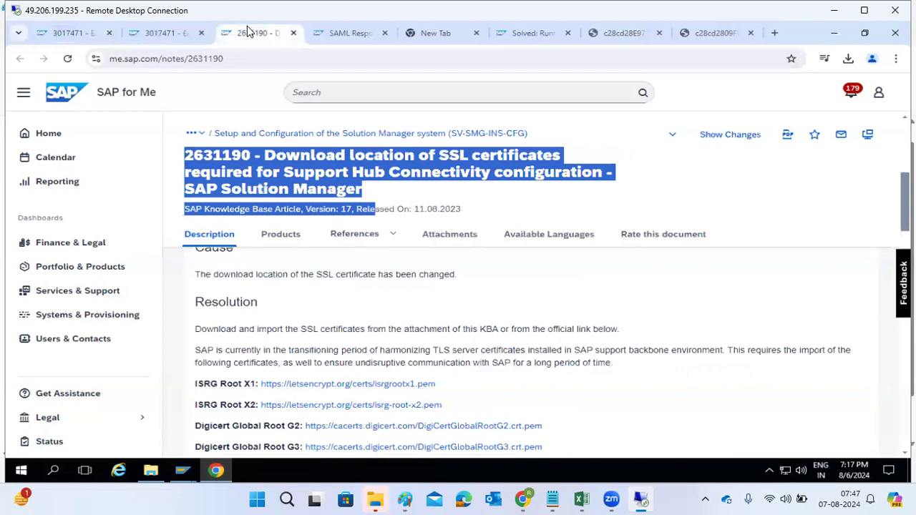
pyautogui.click(330, 34)
pyautogui.click(537, 33)
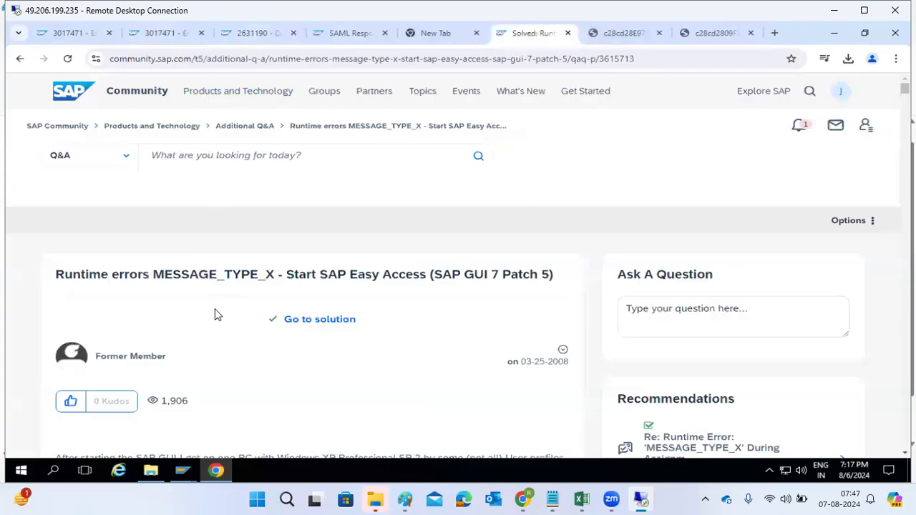
# Step: Switch to the Note Assistant session in SAP GUI and end that session with /nex
pyautogui.click(217, 471)
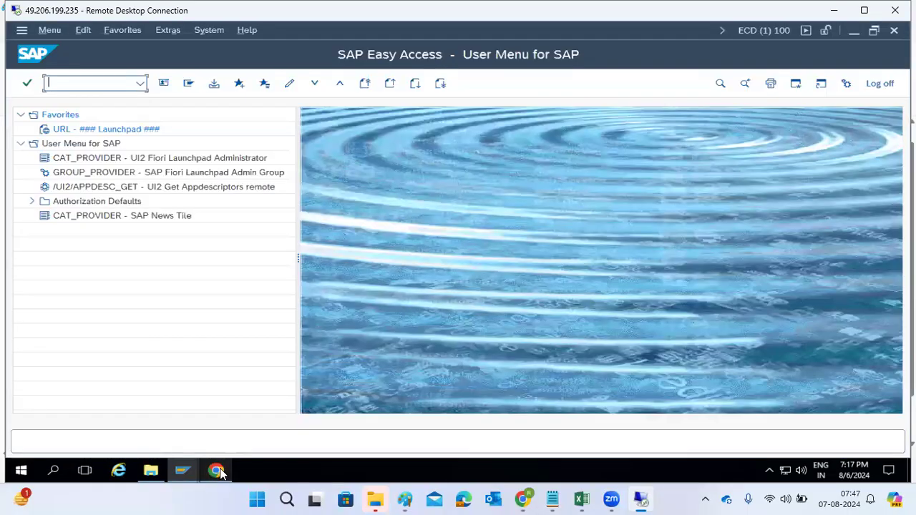
pyautogui.click(180, 473)
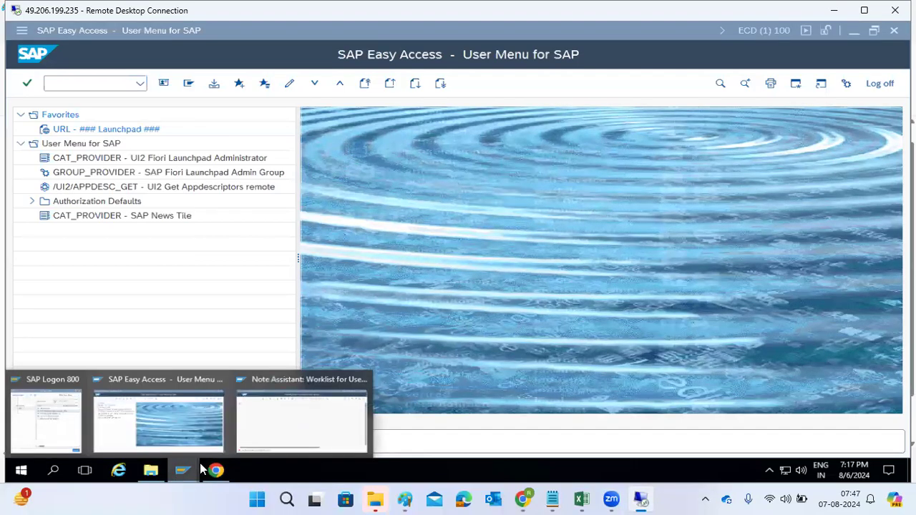
pyautogui.click(292, 435)
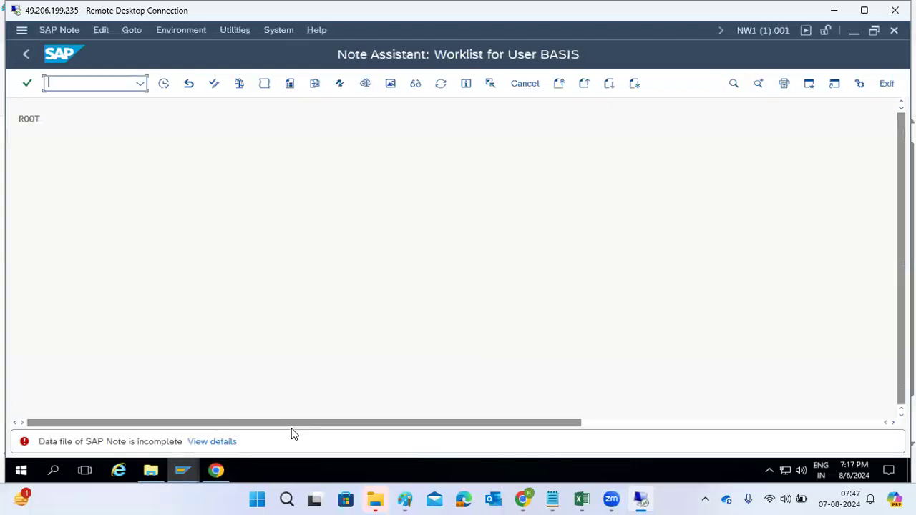
pyautogui.click(26, 54)
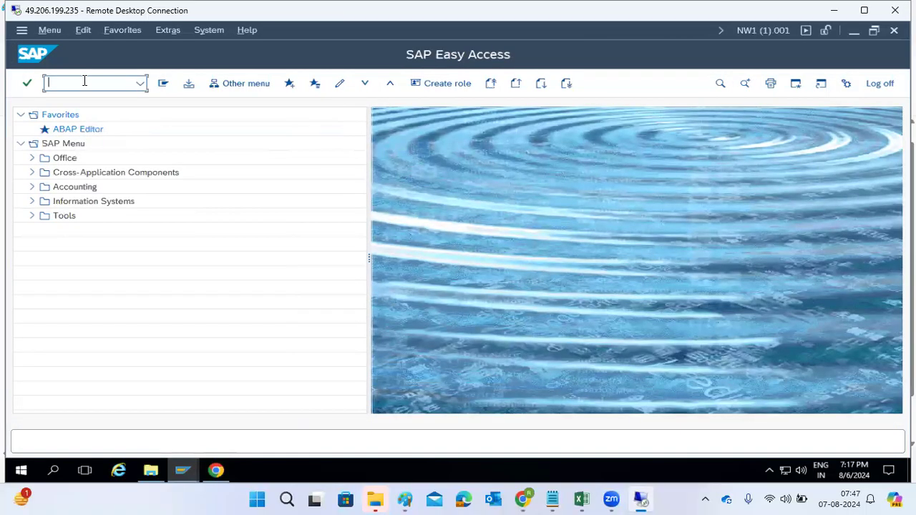
pyautogui.write('/nex')
pyautogui.press('Return')
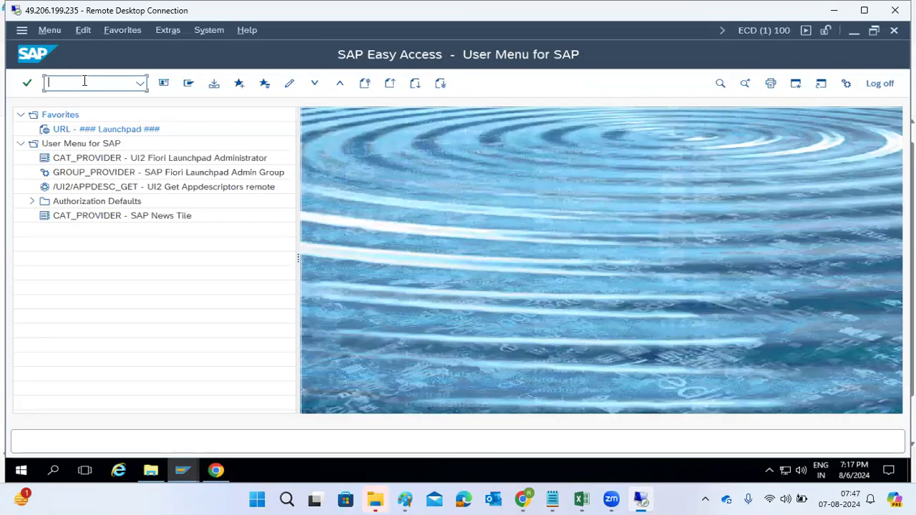
# Step: Bring up File Explorer in the C:\SAP\SNOTES folder
pyautogui.click(182, 470)
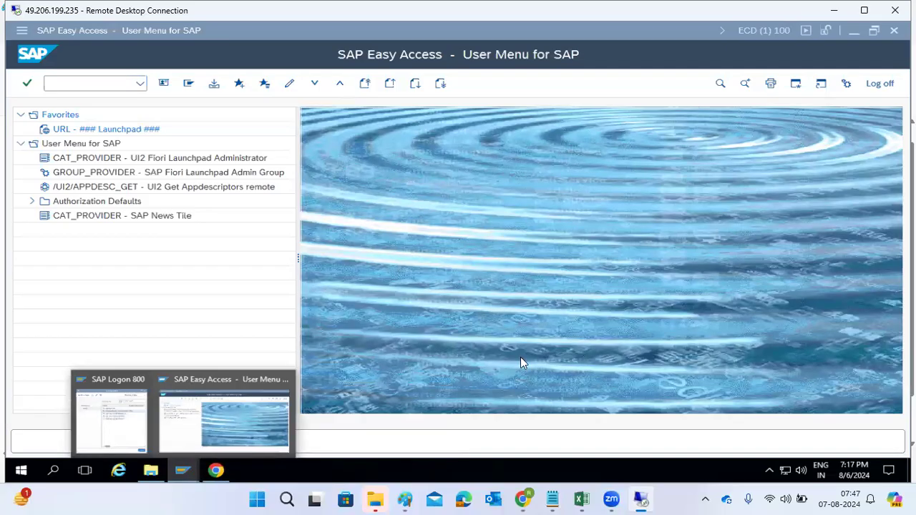
pyautogui.click(150, 473)
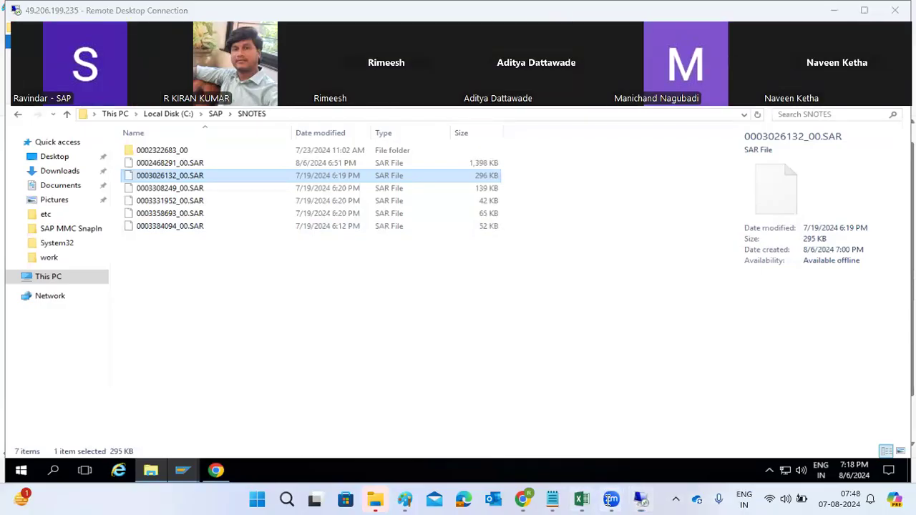
pyautogui.moveTo(581, 499)
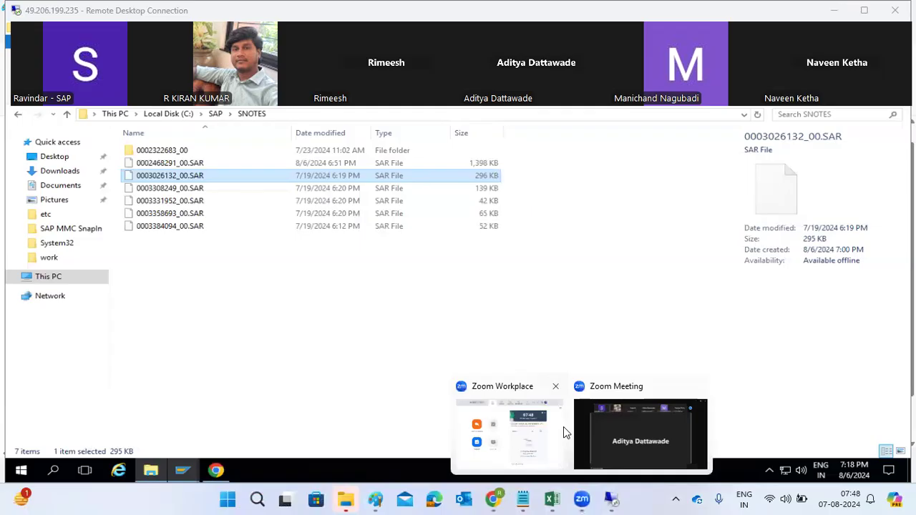
pyautogui.click(648, 438)
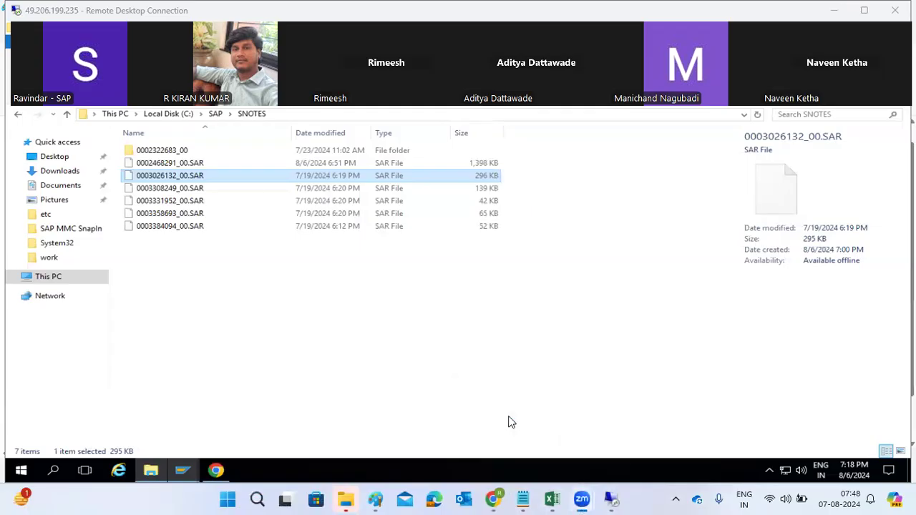